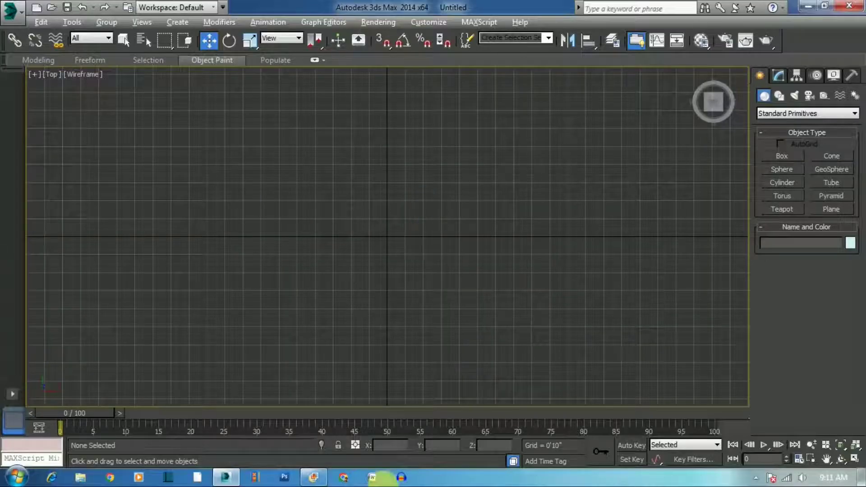
Draw Box001 in the Top view and size it 12' long, 22' wide and 0'5" high
mouse_move(223, 163)
mouse_down()
mouse_move(285, 296)
mouse_move(577, 319)
mouse_move(578, 339)
mouse_up()
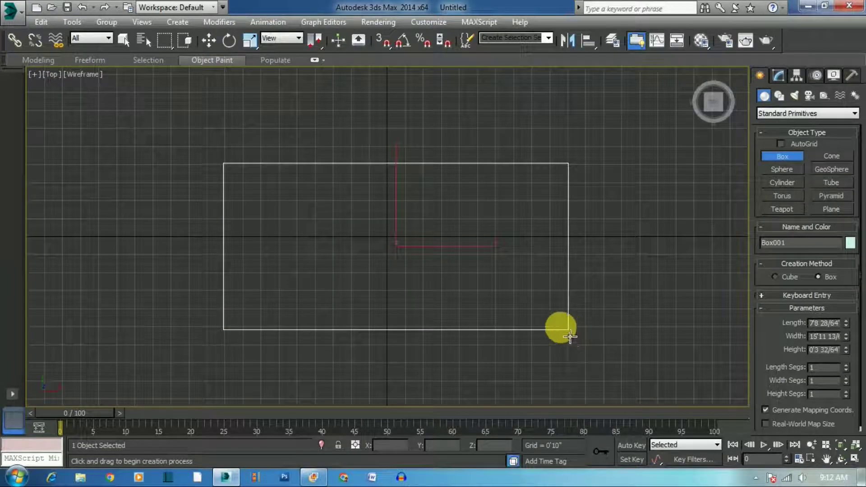
key(w)
click(777, 75)
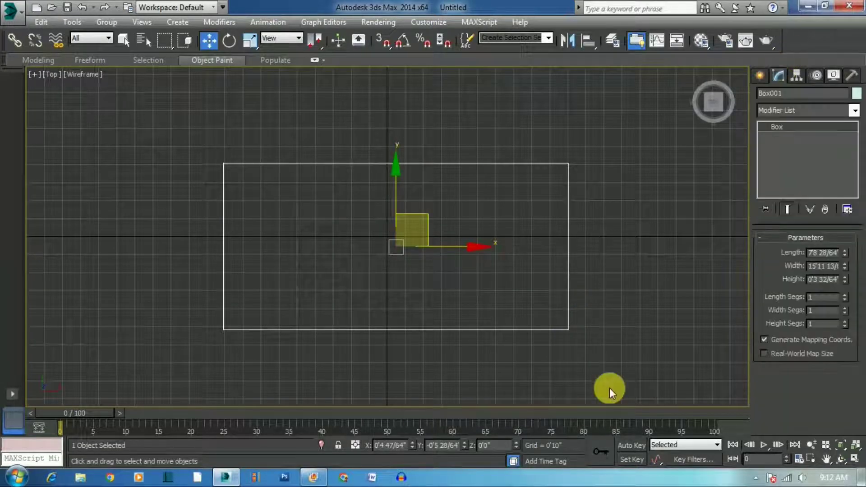
double_click(817, 266)
text(20)
key(Return)
text(22)
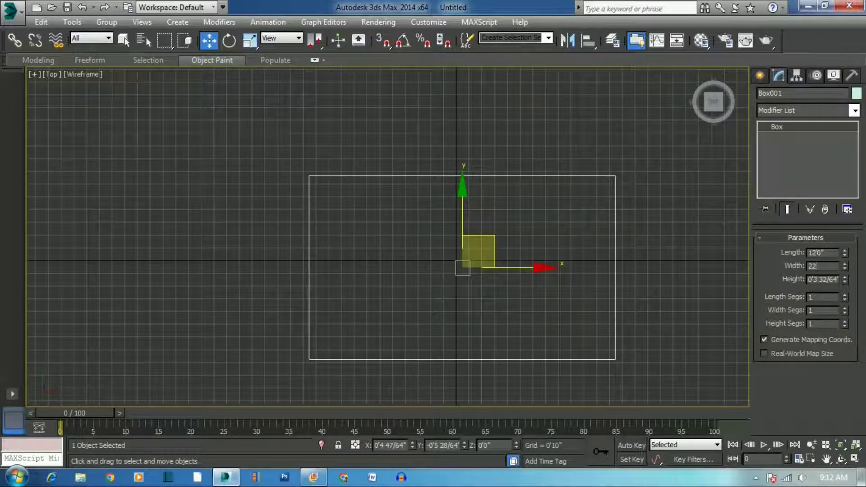
key(Return)
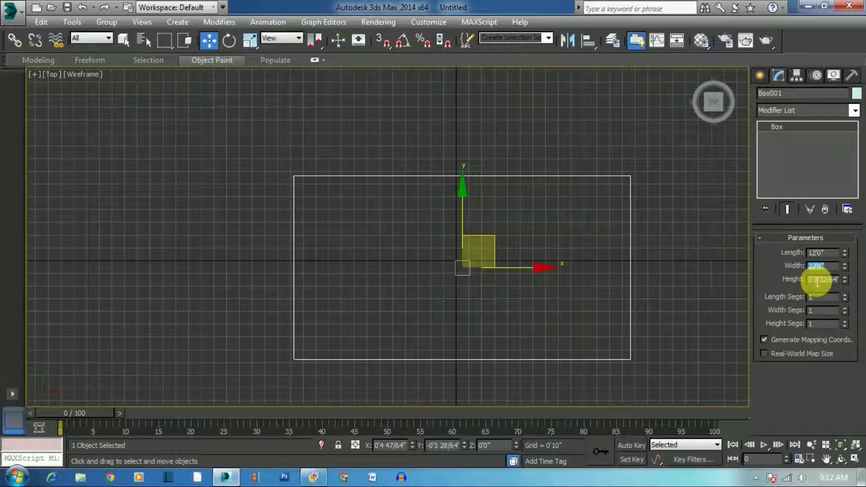
drag(808, 282, 856, 286)
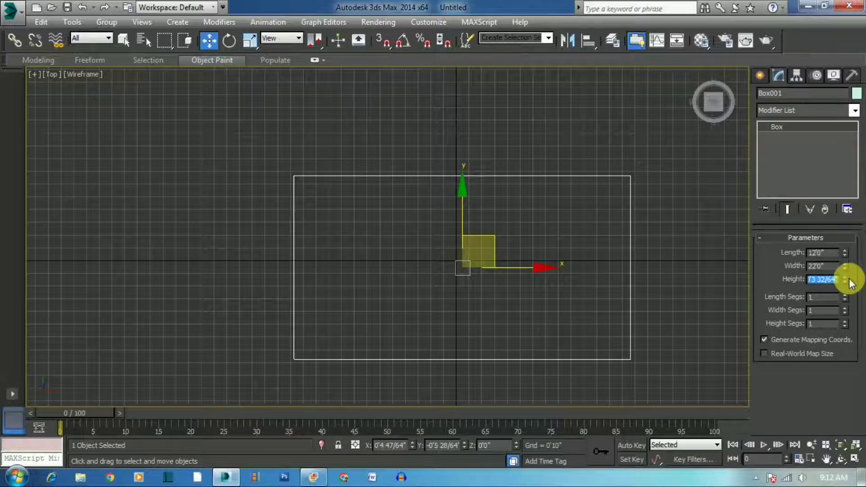
text(0'5)
key(alt+w)
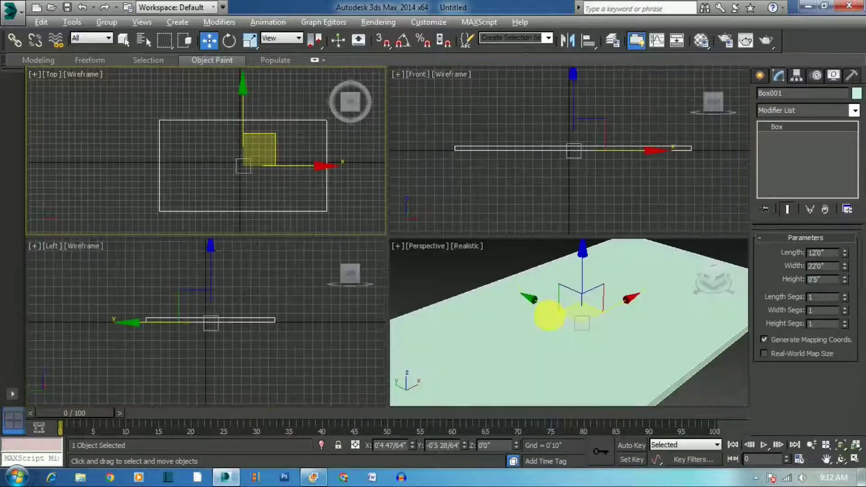
key(alt+w)
key(alt+w)
key(alt+w)
Create a second box, Box002, measuring 6' by 4' and 8' tall
click(624, 183)
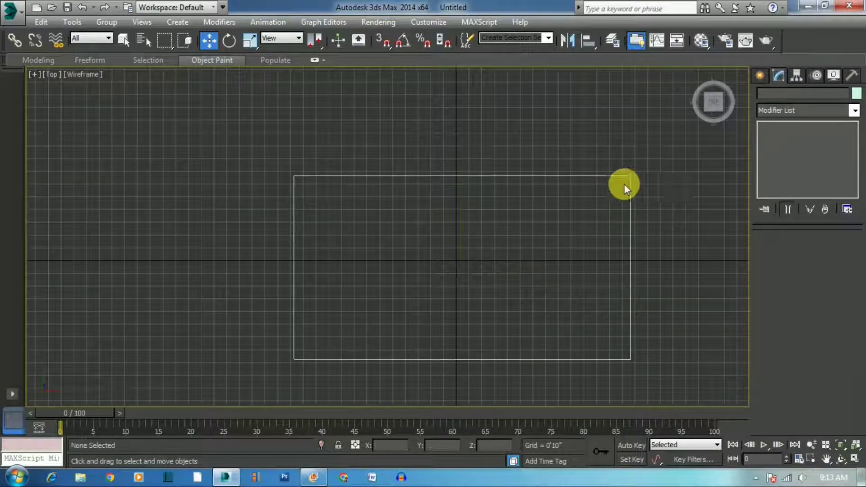
middle_drag(623, 183, 431, 194)
middle_drag(522, 147, 429, 234)
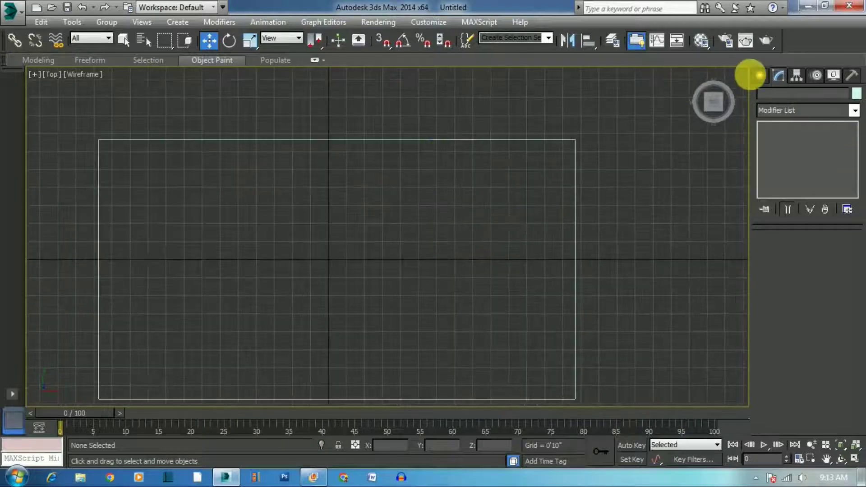
click(760, 75)
click(781, 156)
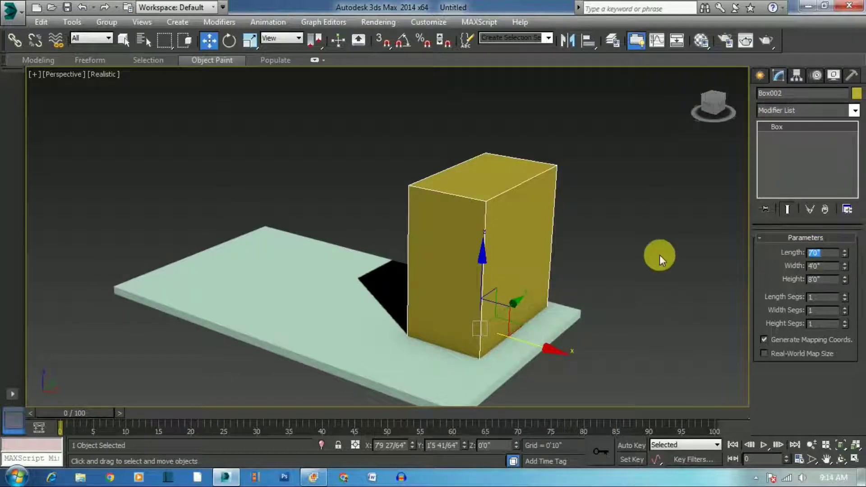
text(6)
key(Return)
key(alt+w)
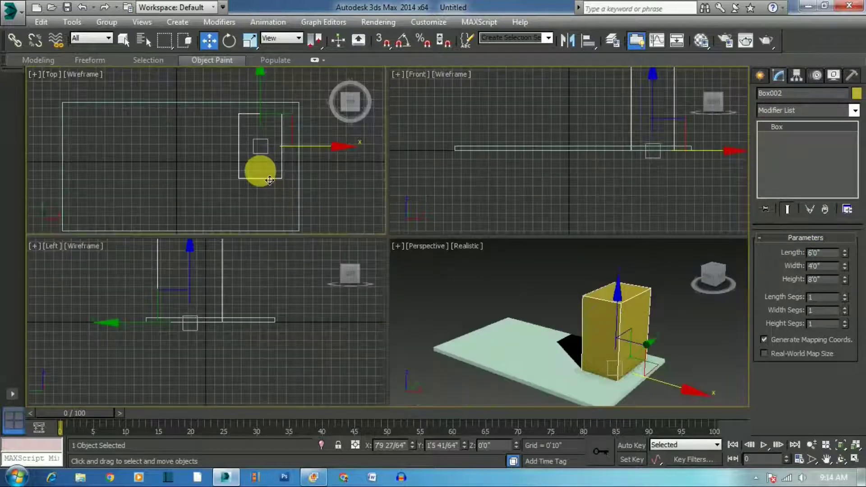
key(alt+w)
Move Box002 onto the right end of the floor slab
drag(506, 157, 506, 145)
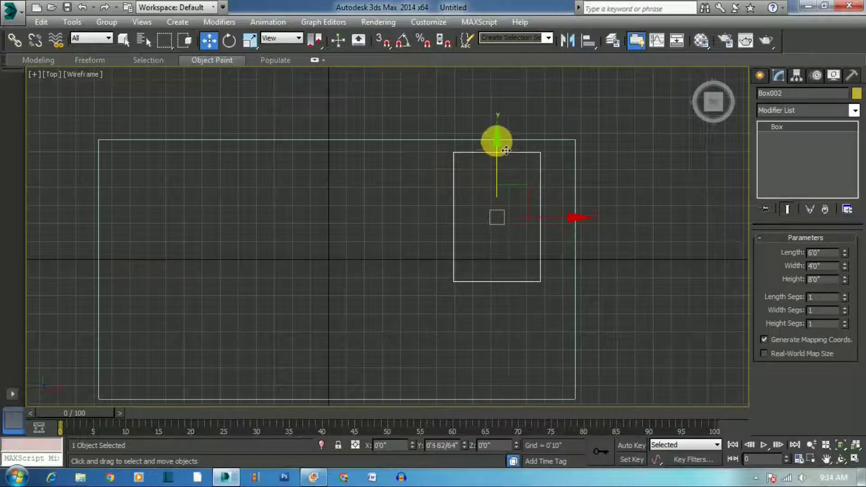
scroll(541, 194, up, 3)
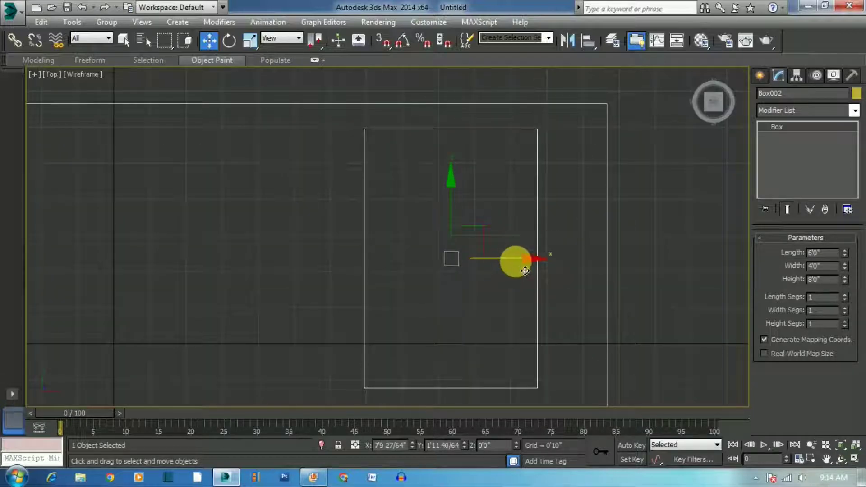
drag(525, 270, 569, 281)
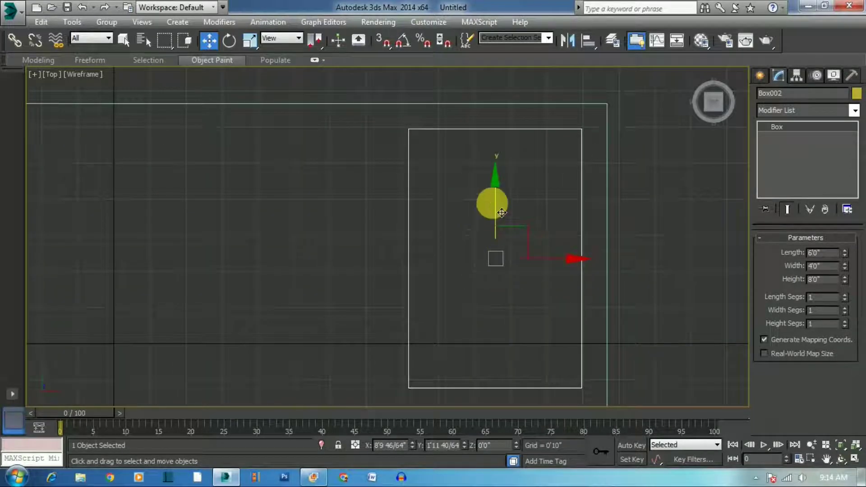
drag(502, 213, 502, 199)
Maximize the Perspective viewport and switch it to plain Shaded display
key(alt+w)
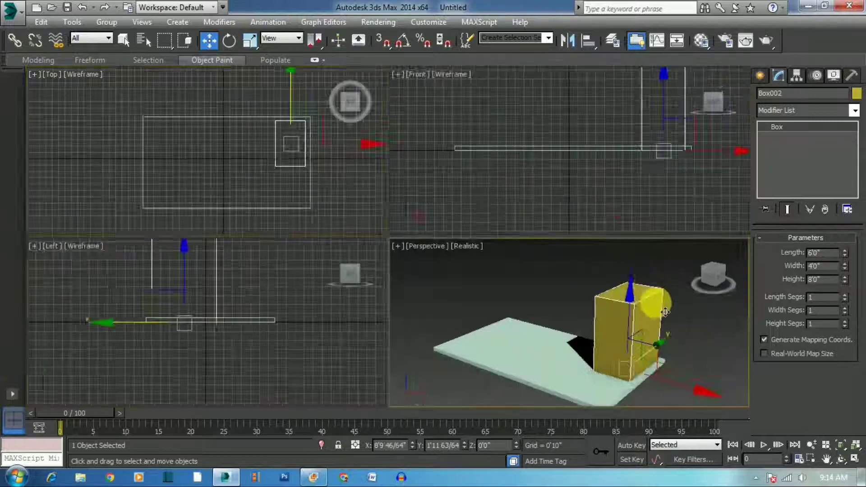
click(653, 299)
key(alt+w)
scroll(475, 232, down, 3)
click(482, 244)
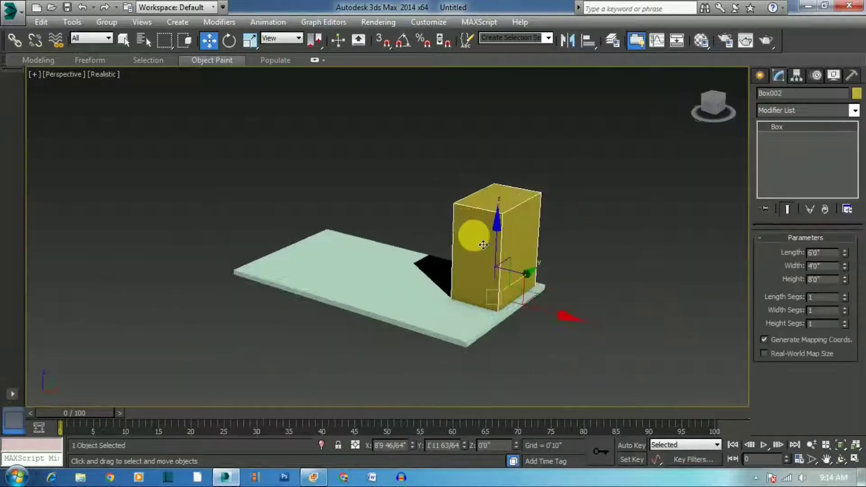
click(115, 74)
click(135, 101)
click(444, 157)
scroll(494, 266, up, 2)
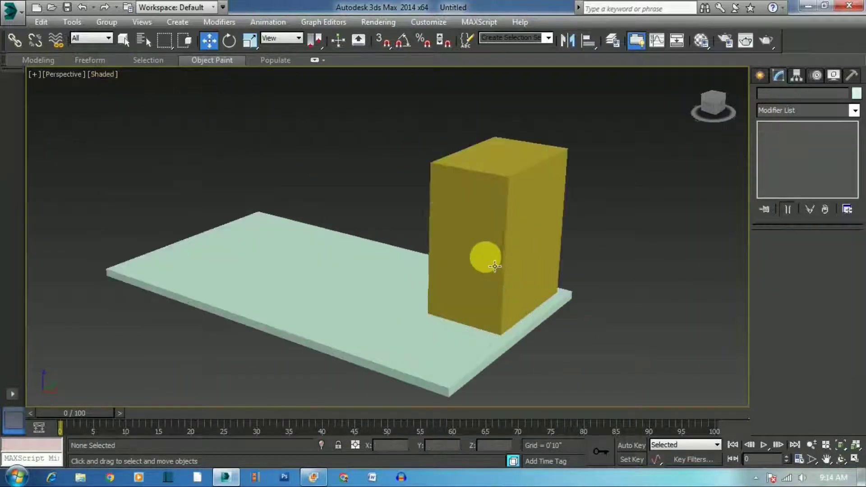
Trace a closed Line spline around the floor slab in the gridless Top view
key(t)
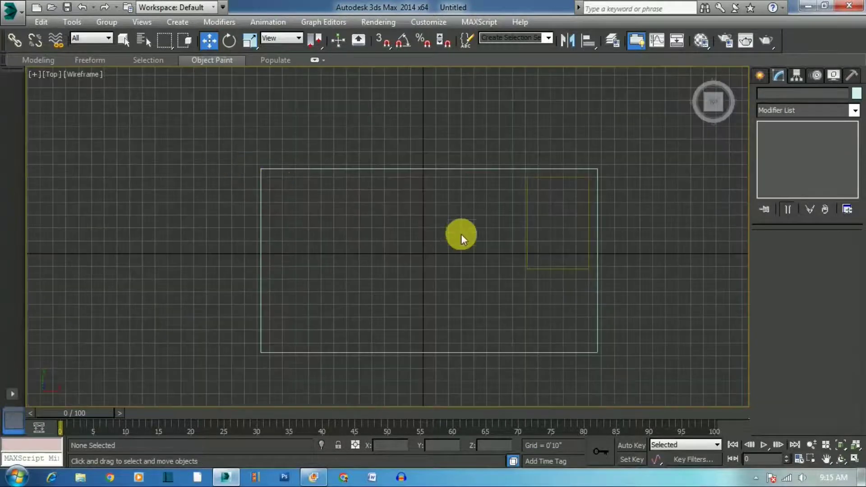
key(g)
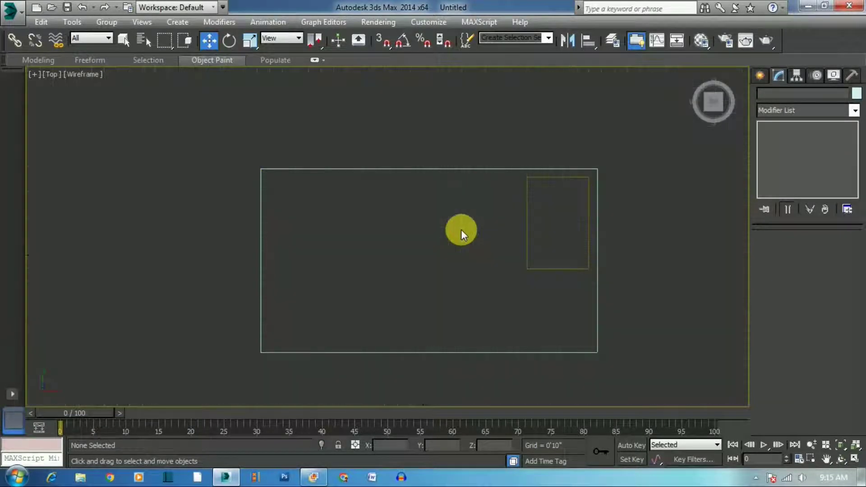
click(782, 166)
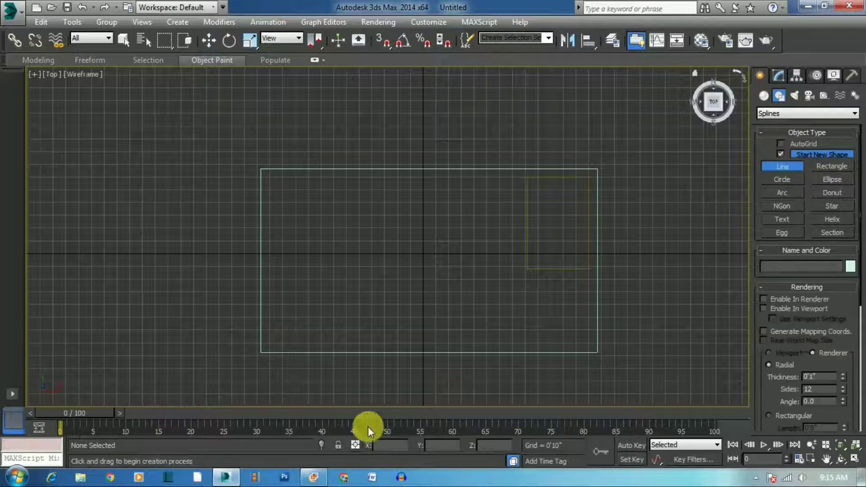
click(268, 177)
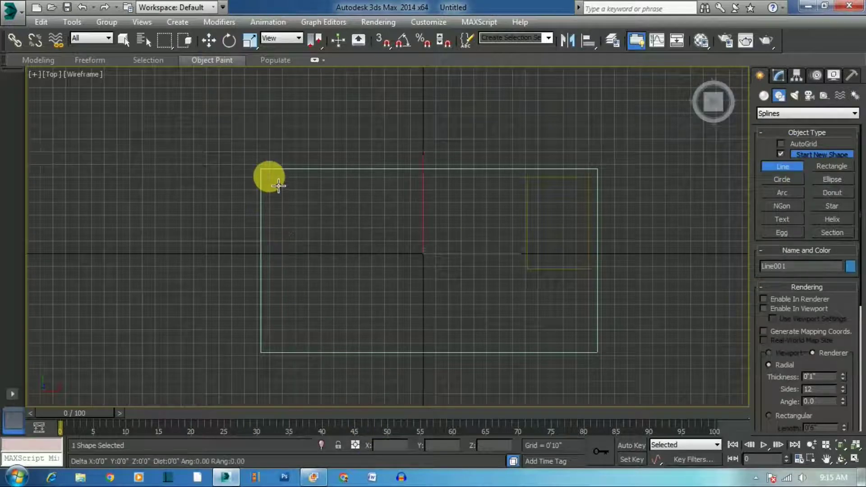
shift+click(313, 344)
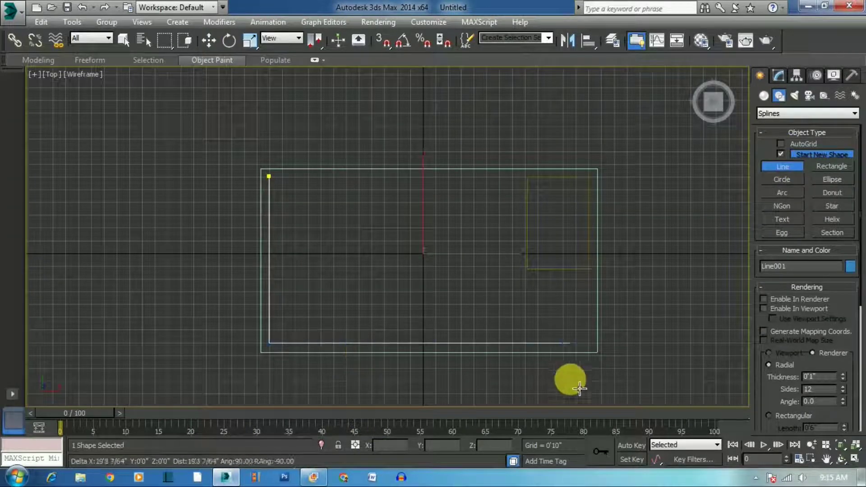
shift+click(596, 400)
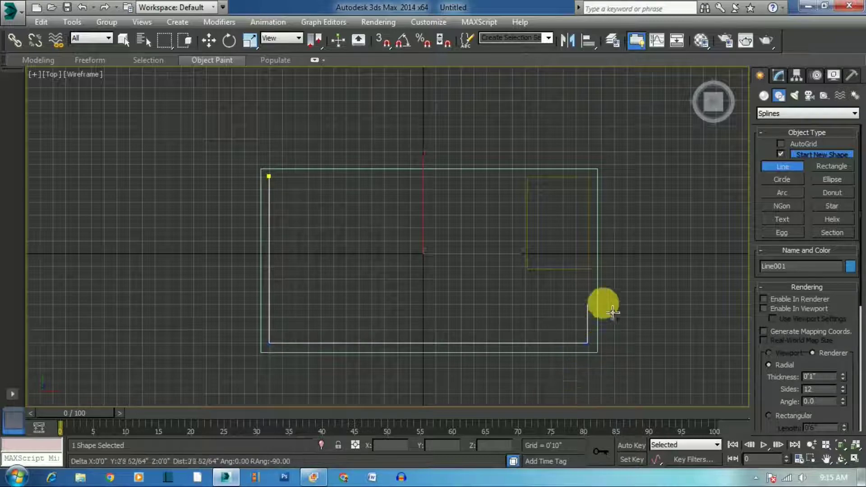
shift+click(629, 185)
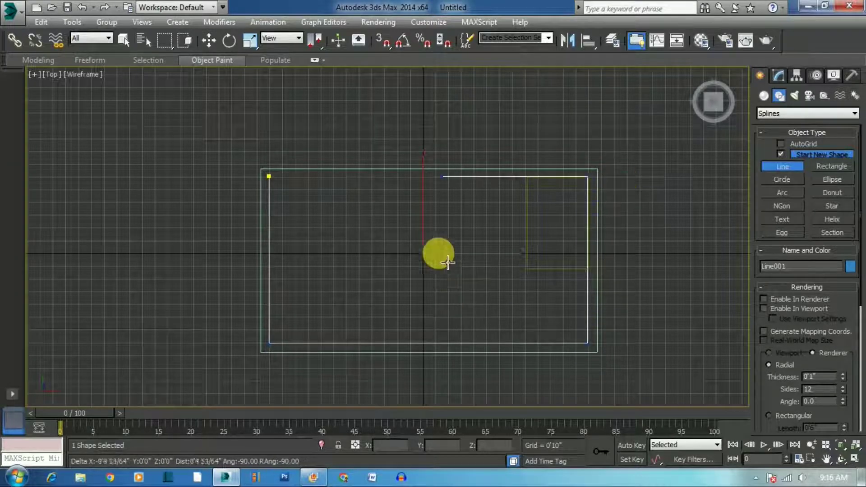
click(270, 175)
click(397, 280)
Slant the right edge by moving the top-right vertex left, then round and refine the bottom corners
drag(631, 96, 584, 106)
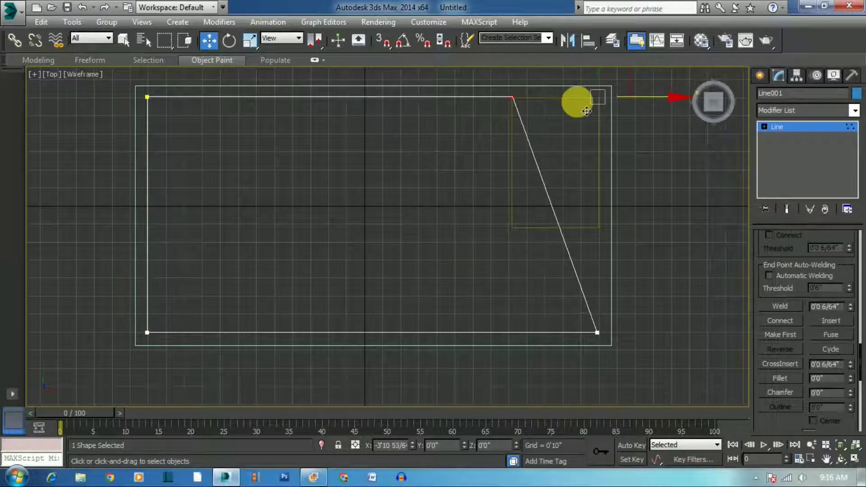
mouse_move(68, 272)
mouse_down()
mouse_move(559, 333)
mouse_move(620, 279)
mouse_up()
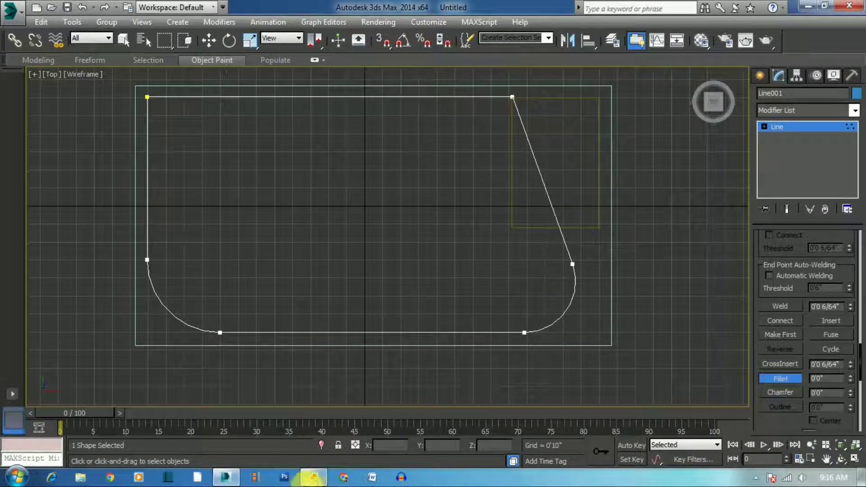
scroll(557, 278, up, 5)
right_click(557, 277)
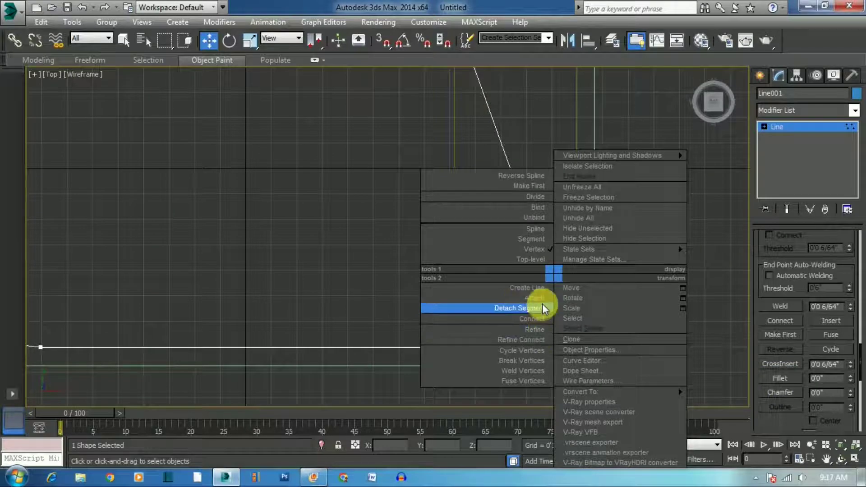
click(543, 332)
click(543, 282)
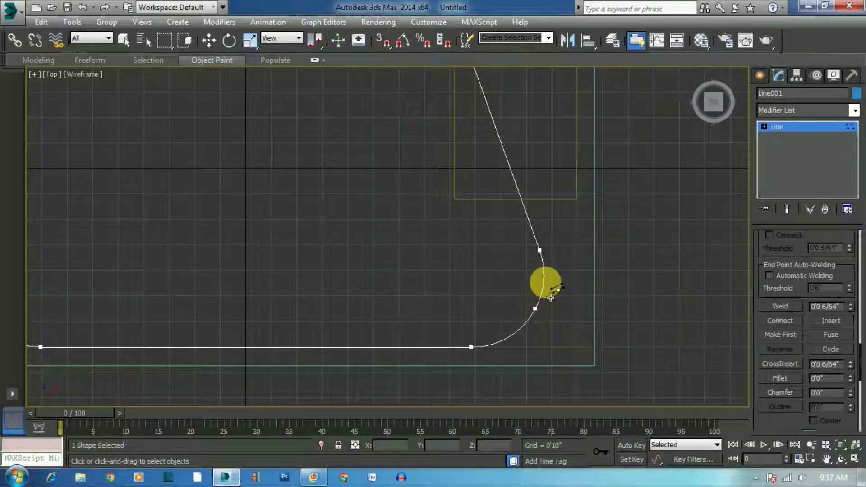
click(511, 336)
scroll(559, 323, down, 6)
scroll(469, 329, up, 6)
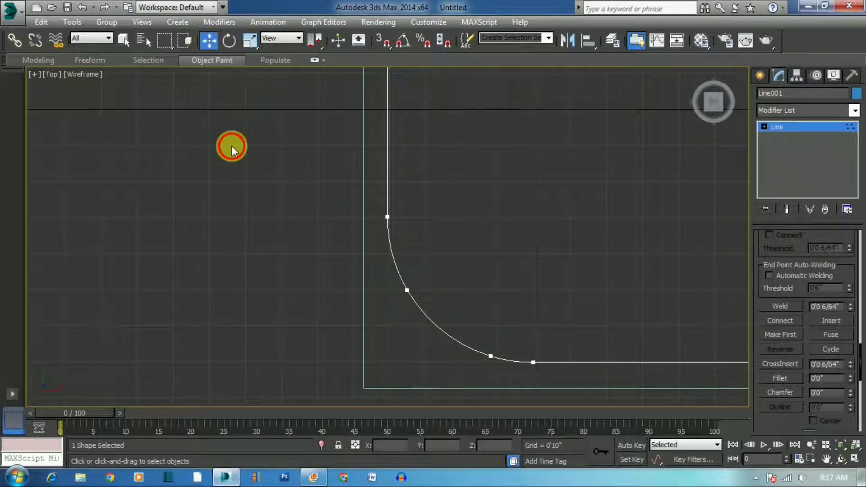
scroll(356, 289, down, 6)
click(798, 128)
Raise the outline above the floor and give its rendered band a 1' width
key(alt+w)
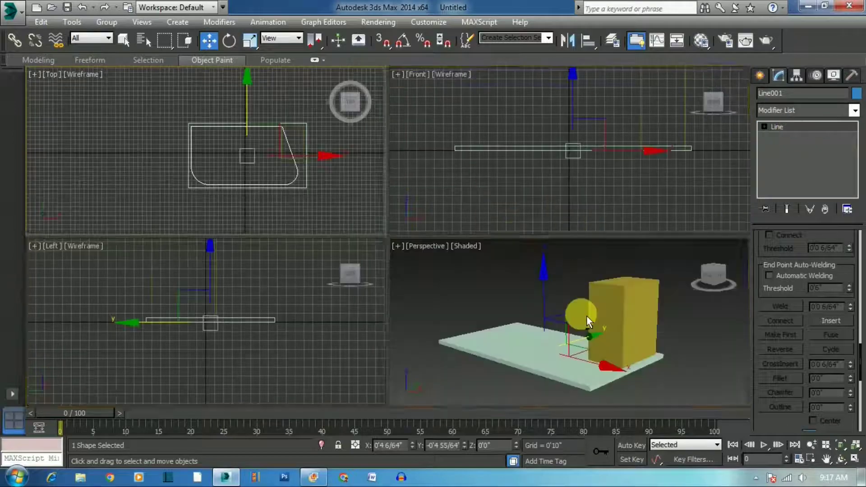
key(alt+w)
drag(339, 228, 401, 114)
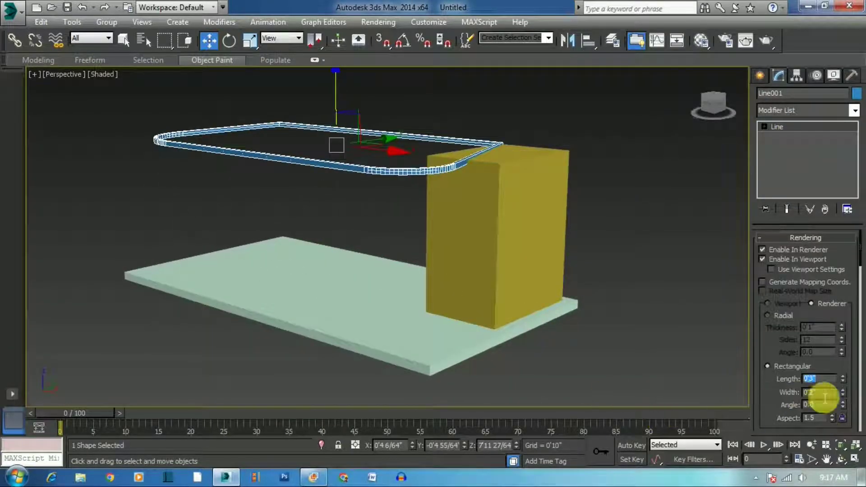
text(1)
key(Return)
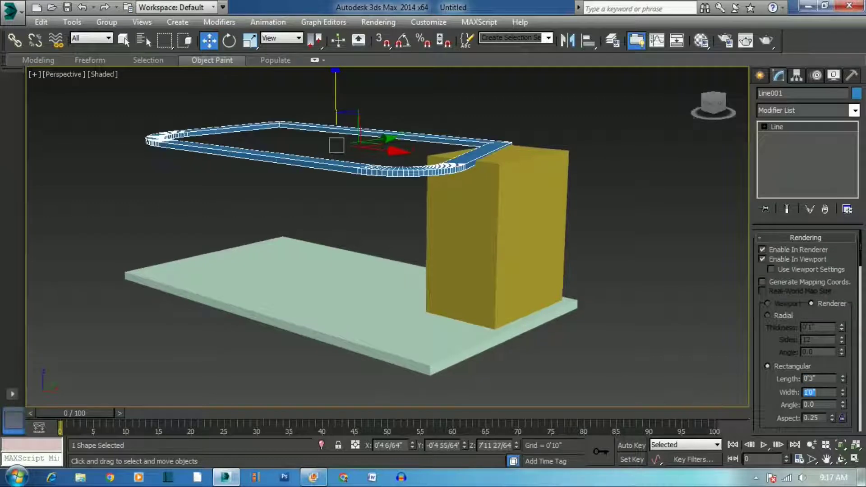
key(alt+w)
Give Line001 a light grey object colour and check it in the Perspective view
click(167, 137)
key(alt+w)
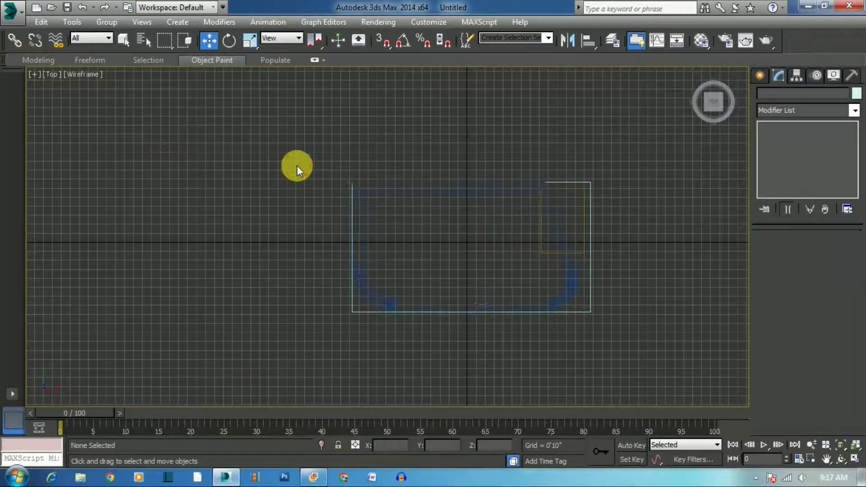
scroll(544, 310, up, 3)
key(g)
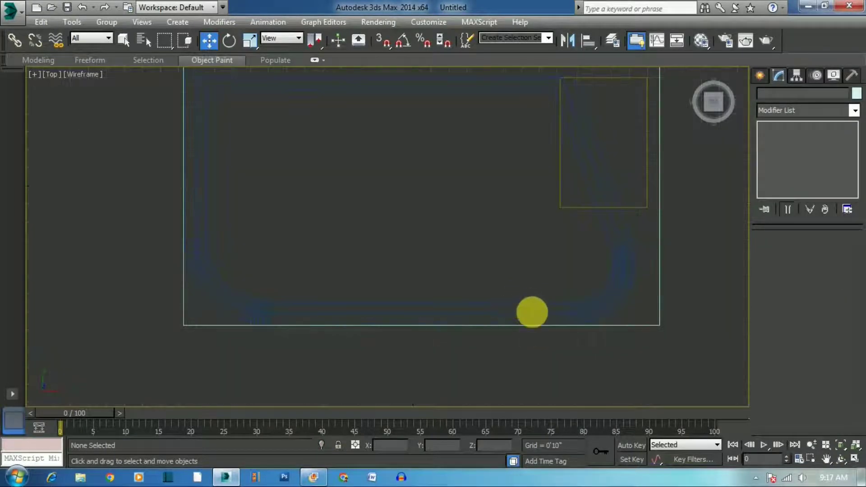
click(532, 311)
click(856, 94)
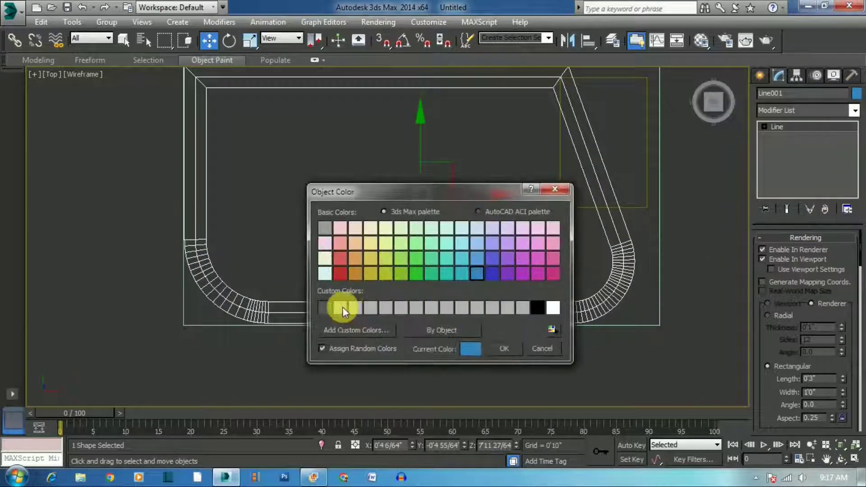
click(504, 348)
click(484, 388)
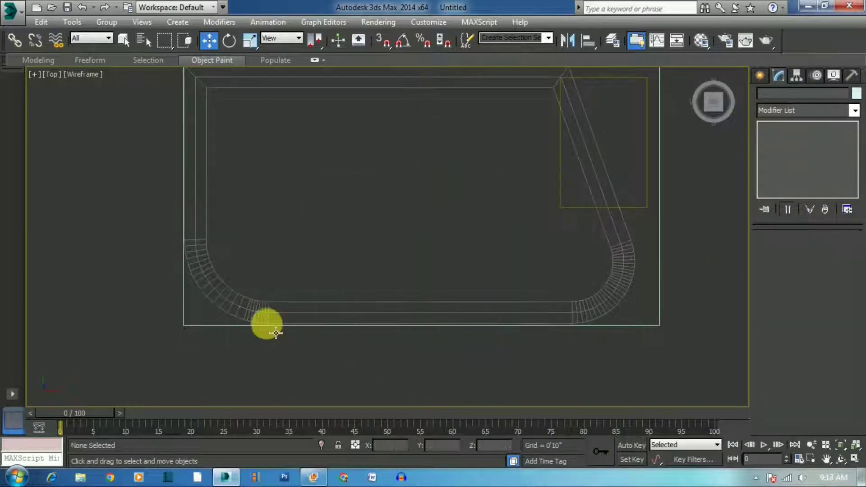
click(273, 309)
key(z)
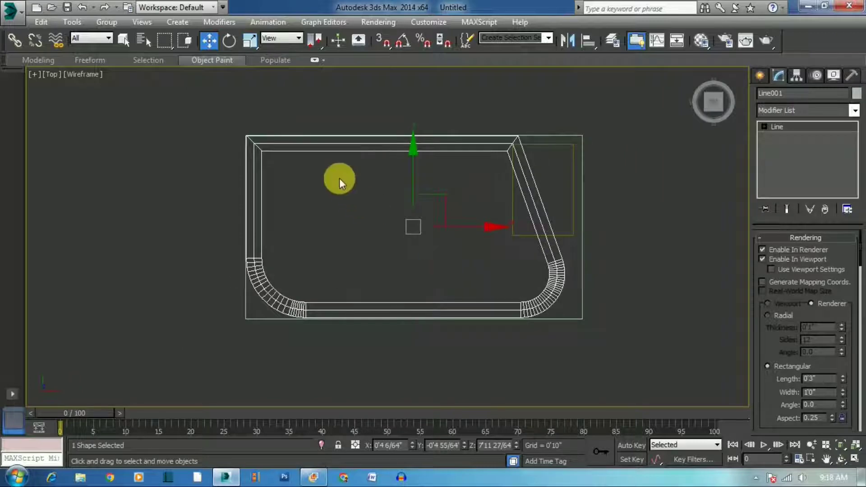
key(p)
click(698, 198)
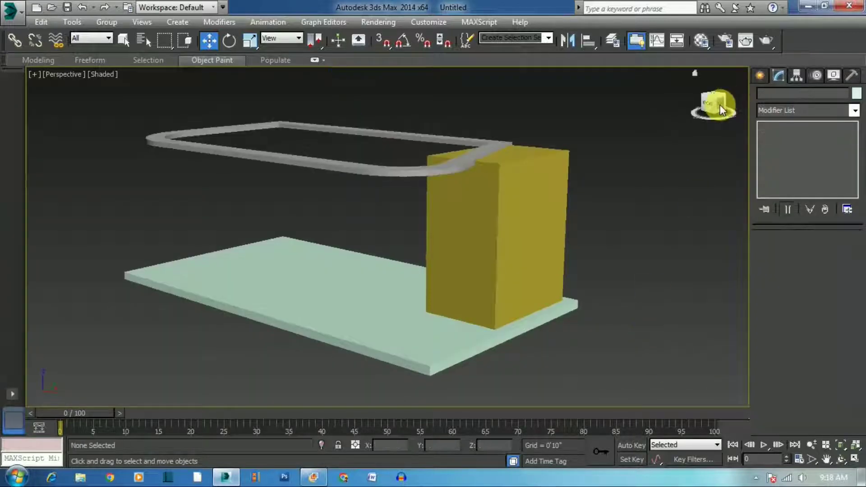
drag(726, 101, 715, 100)
Draw a four-corner line outline over the loop in the Top view
key(t)
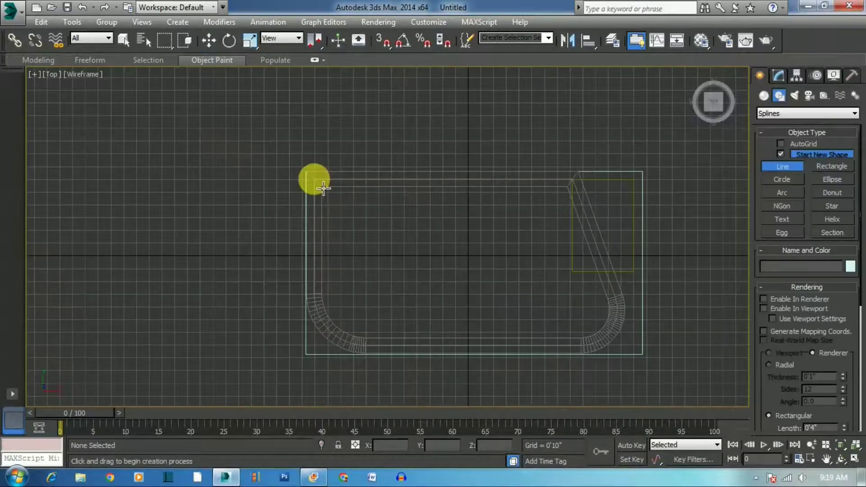
click(314, 179)
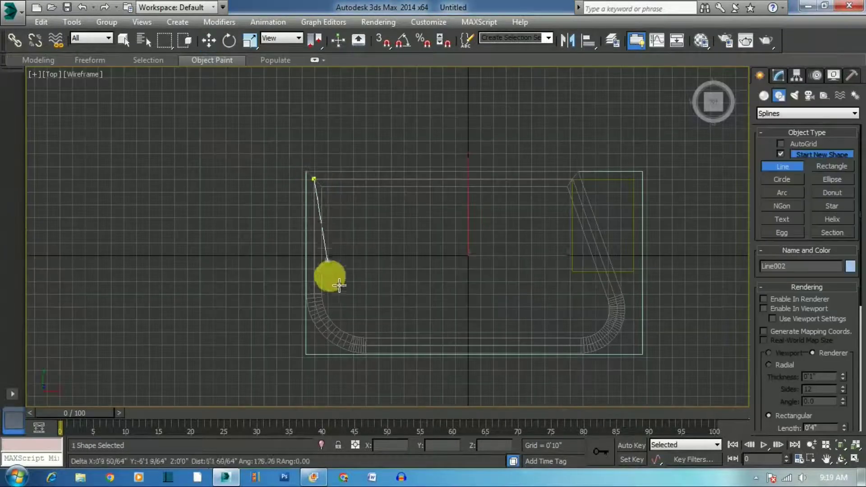
click(394, 344)
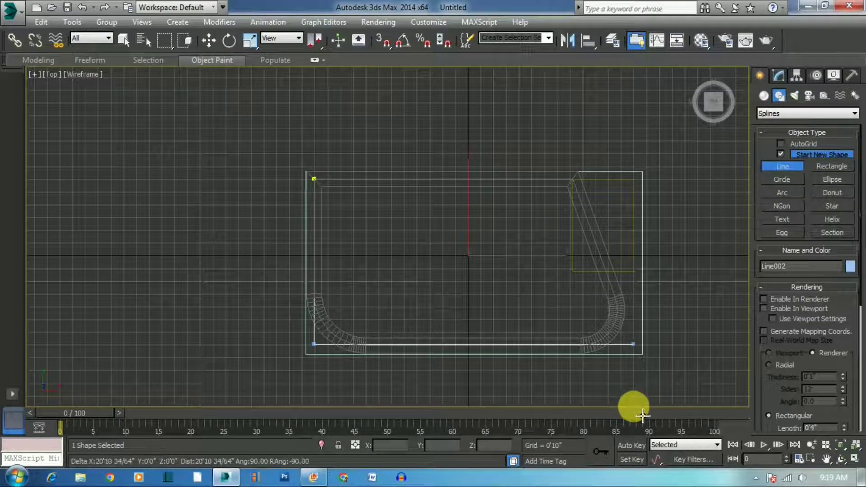
shift+click(633, 410)
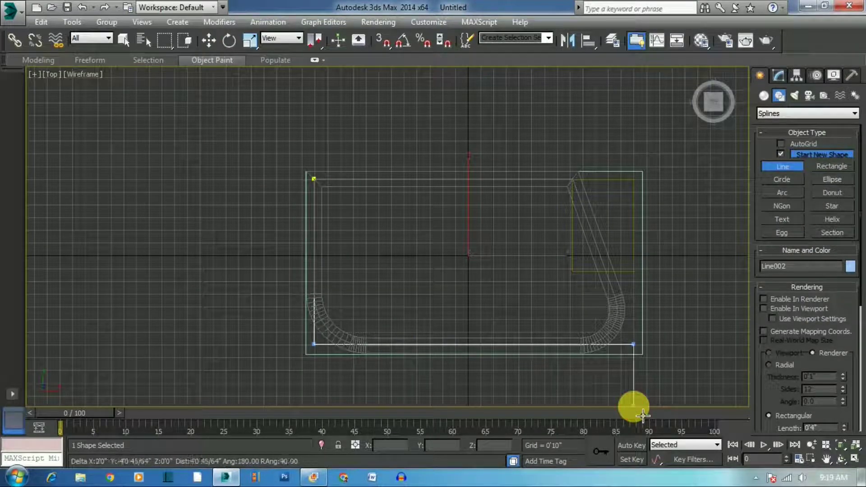
shift+click(679, 190)
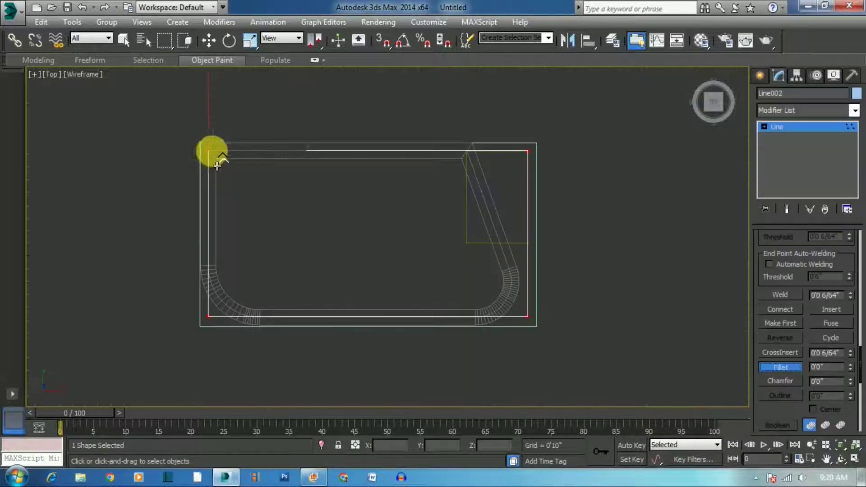
Fillet its corners and render it in the viewport as a 2'0"-wide band
drag(209, 150, 214, 140)
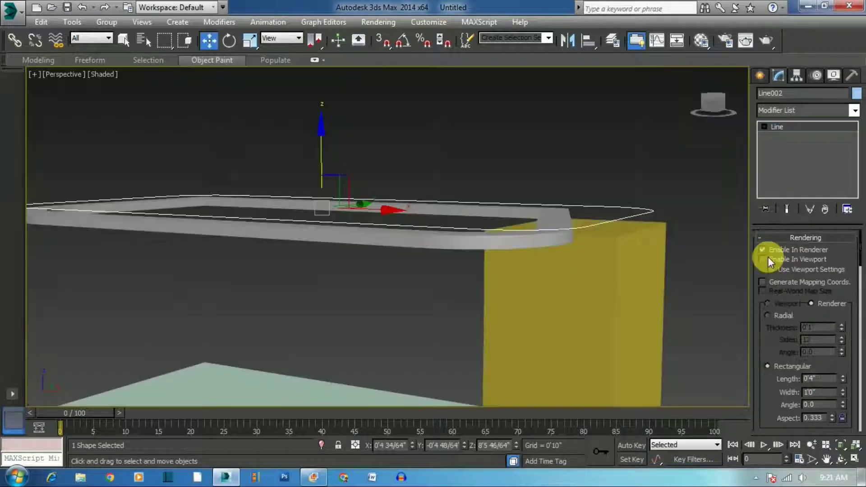
click(767, 256)
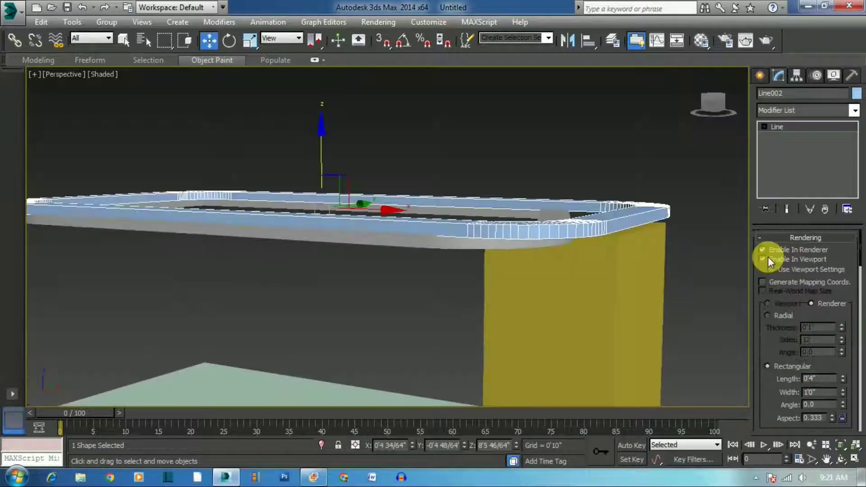
drag(767, 344, 767, 284)
Raise the wide ring and Shift-clone the lower loop as Line003 with a 2'0" band length
drag(405, 218, 405, 149)
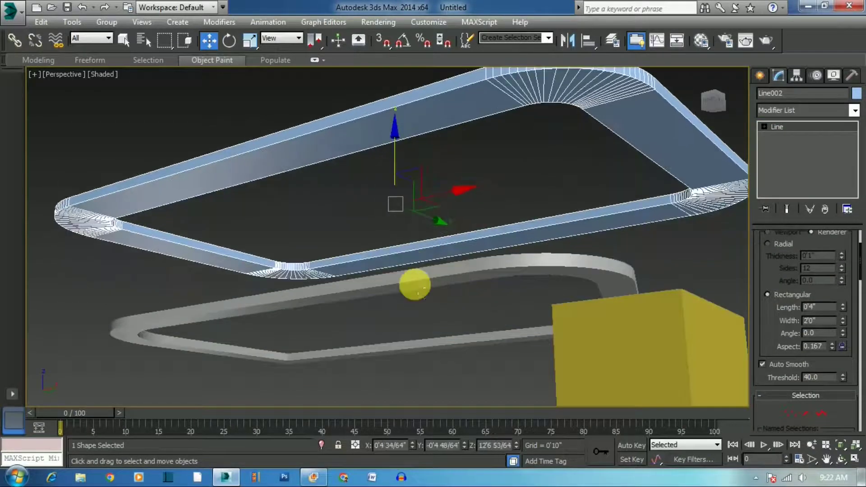
click(411, 283)
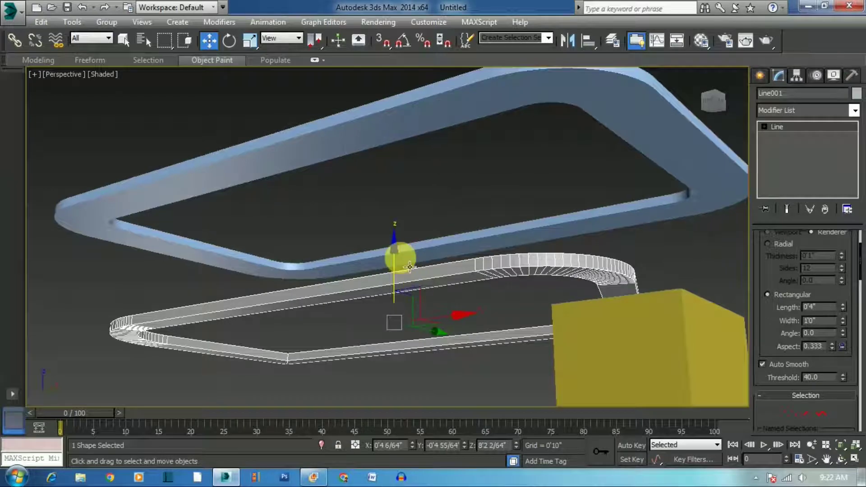
shift+drag(410, 267, 403, 219)
text(1)
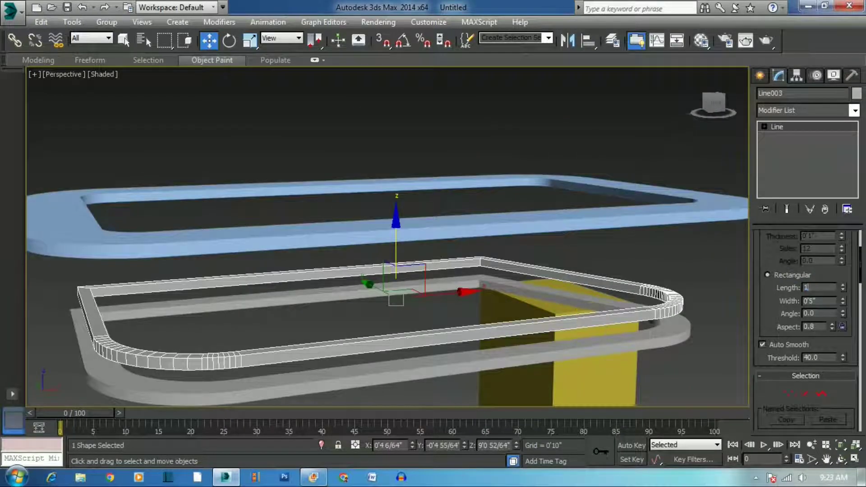
key(Return)
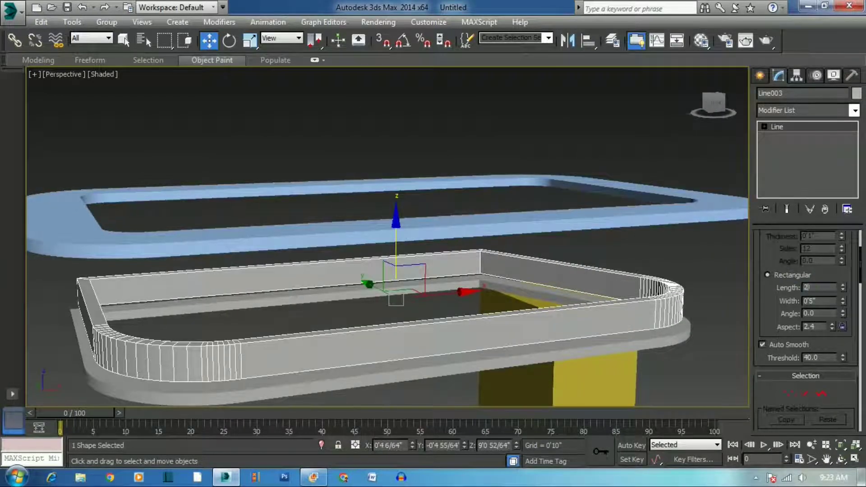
key(Return)
Move the selected ring vertices to the left
key(f)
key(ctrl+z)
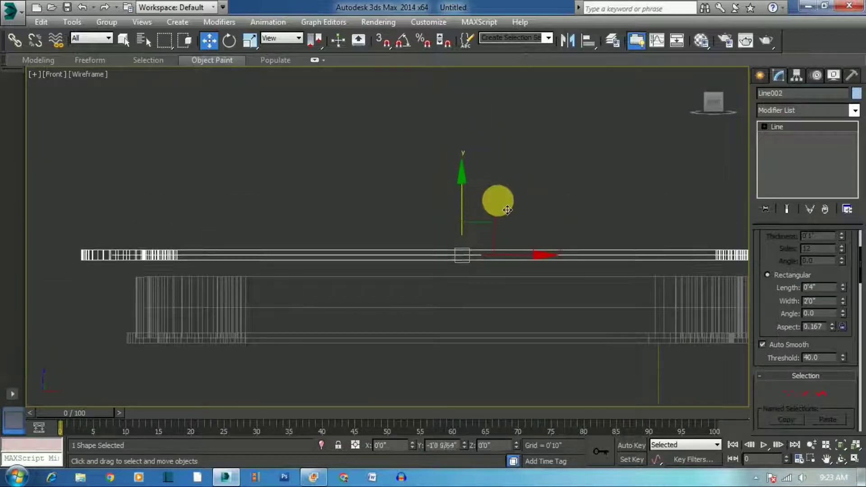
key(ctrl+z)
key(alt+w)
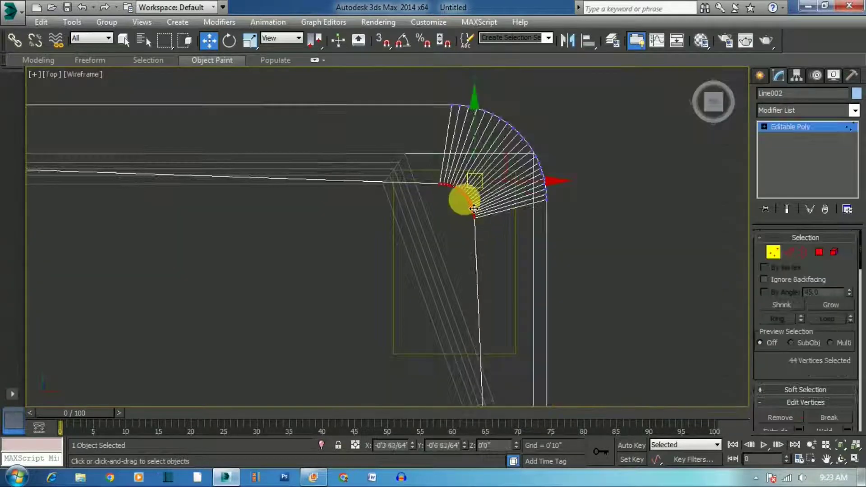
drag(427, 202, 421, 202)
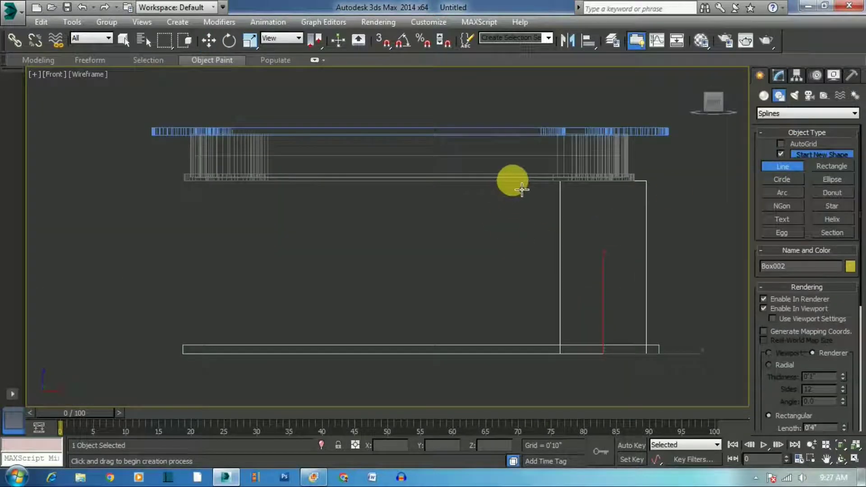
Draw a W-shaped Line from the canopy's right edge down to the floor, up to a centre peak, and up to the left edge
click(522, 189)
right_click(506, 255)
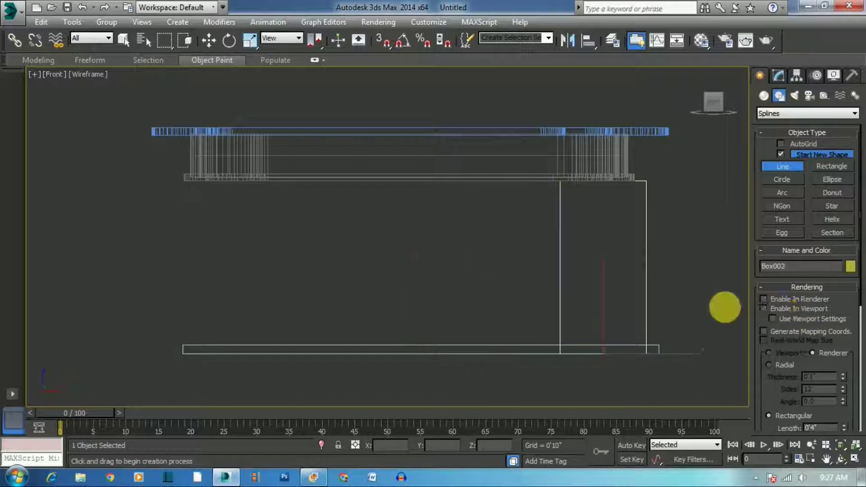
click(529, 179)
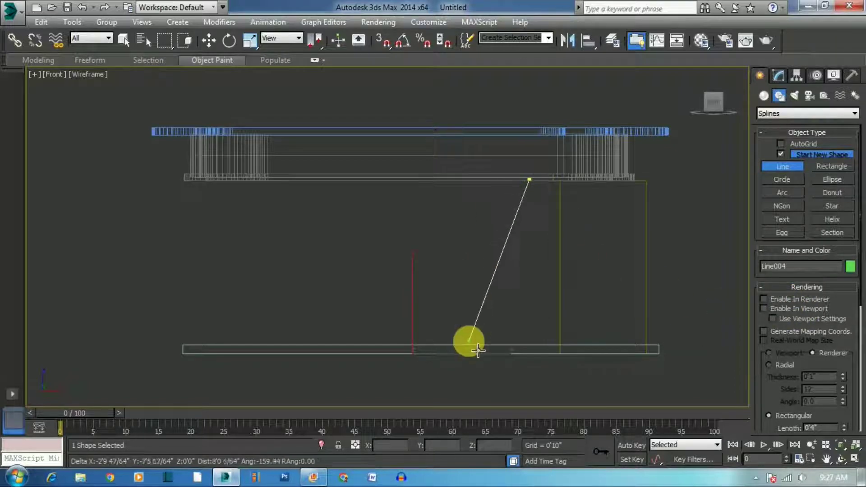
click(472, 349)
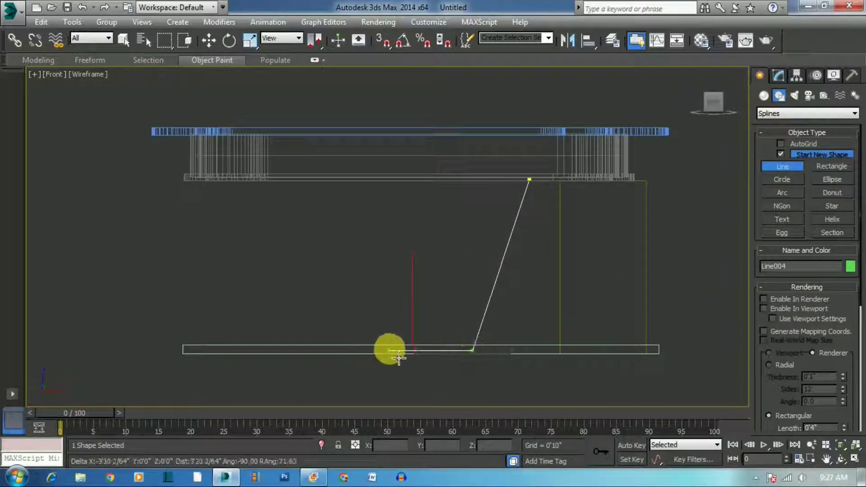
click(389, 350)
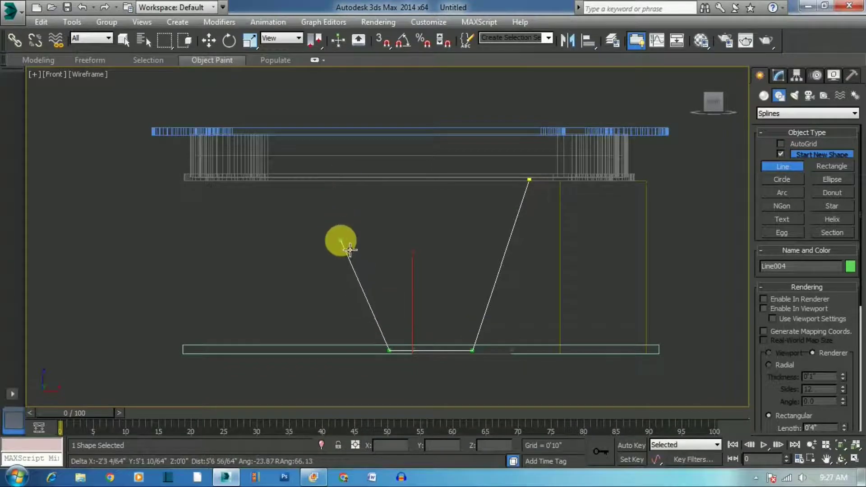
click(339, 228)
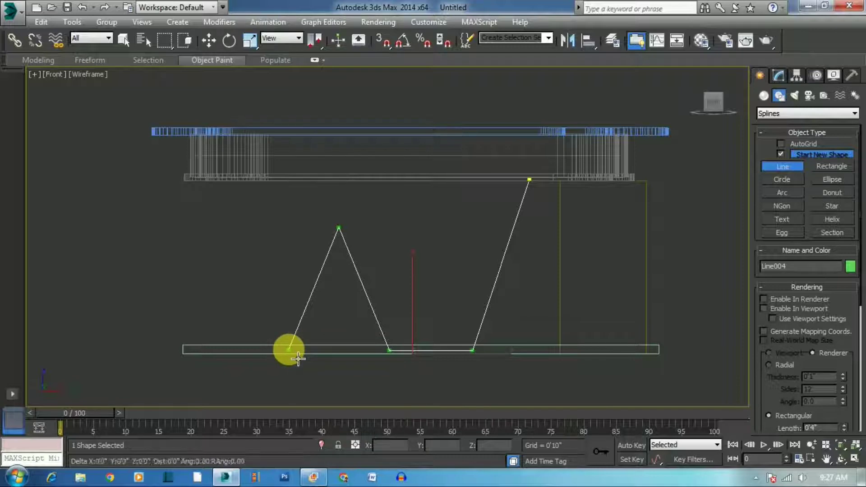
click(221, 185)
right_click(413, 231)
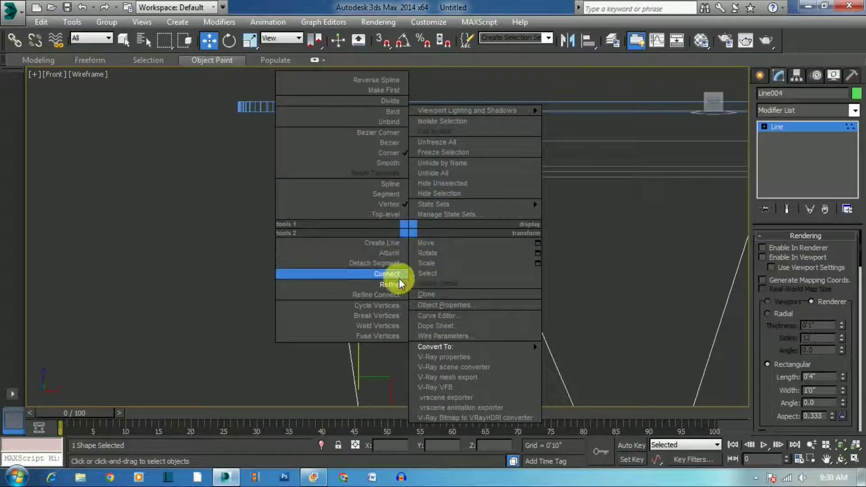
Fillet the W's bend vertices into smooth curves
scroll(338, 225, up, 2)
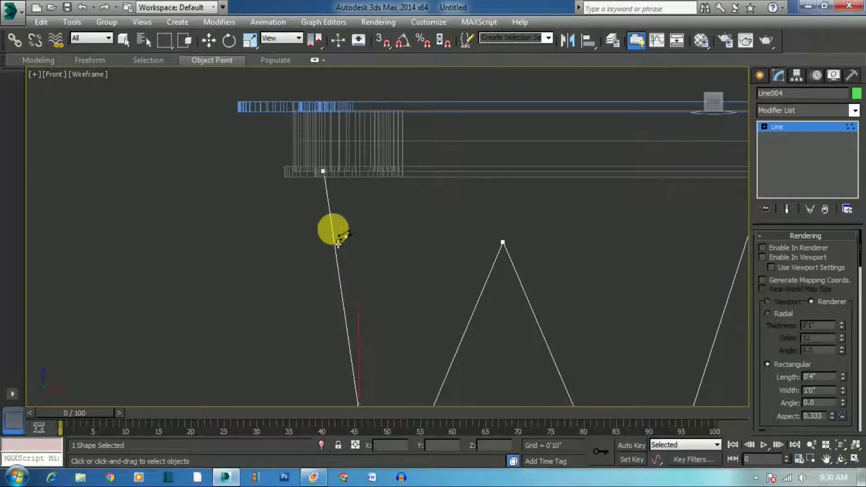
scroll(223, 230, down, 5)
scroll(479, 238, up, 5)
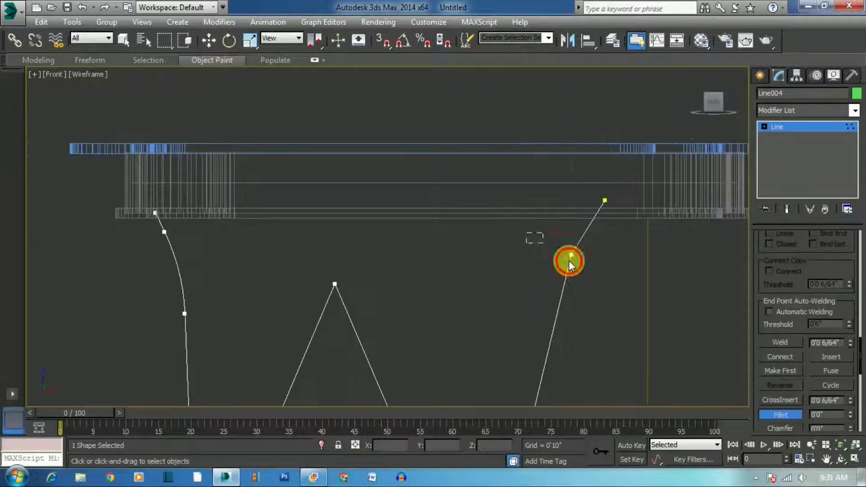
click(567, 255)
drag(576, 273, 585, 227)
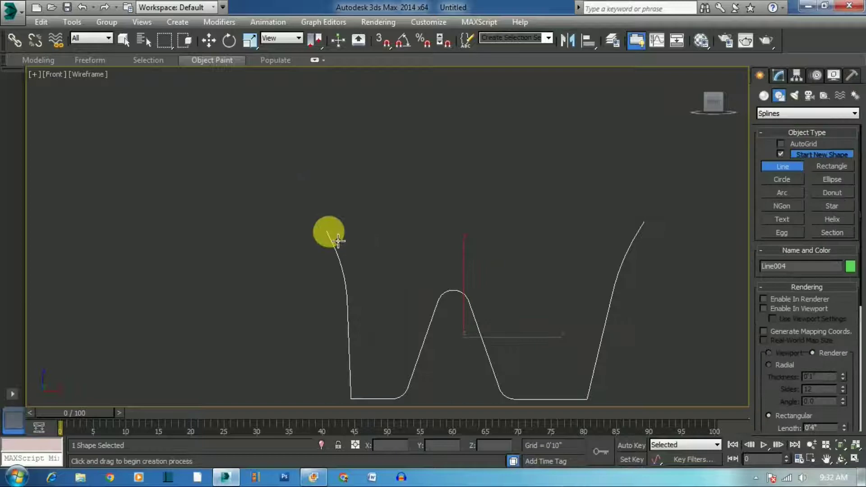
Draw a straight line joining the W's two top endpoints
click(329, 232)
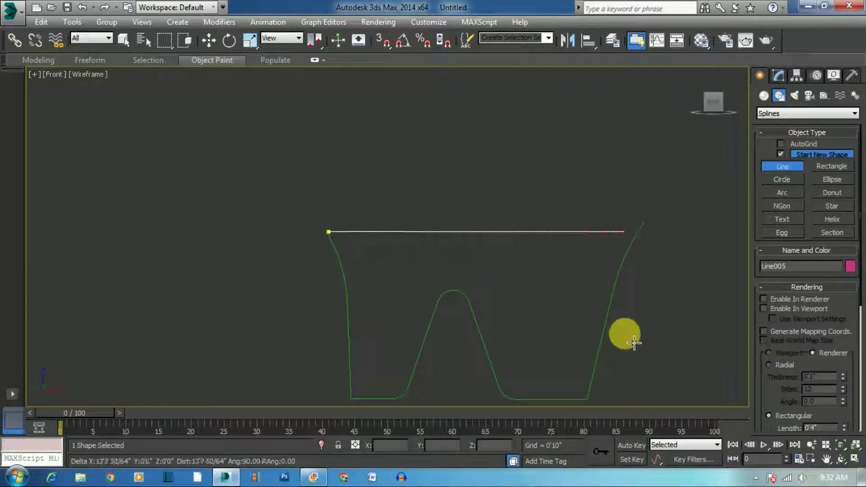
click(638, 338)
right_click(638, 338)
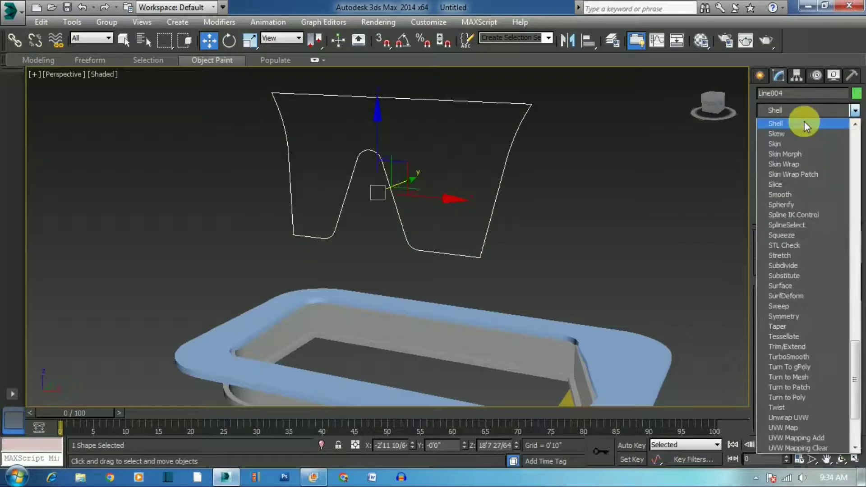
Give the W outline a Shell of 0'10" thickness and move it back along Y
click(804, 121)
key(t)
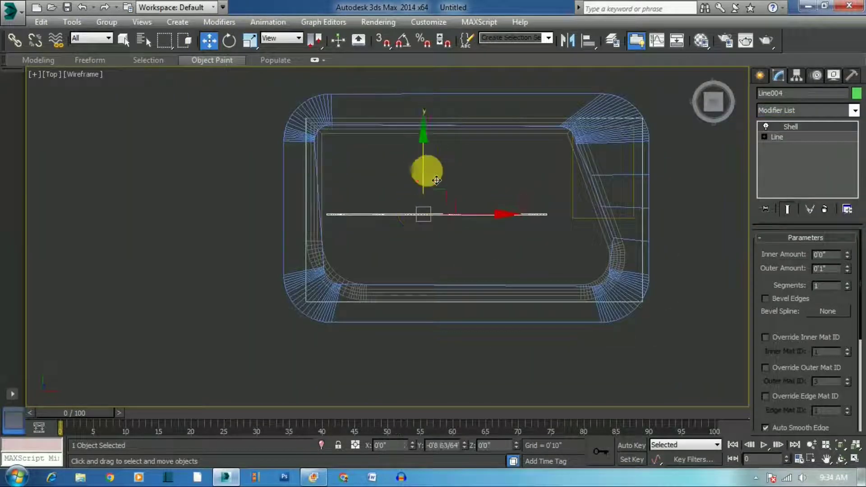
drag(421, 210, 422, 280)
key(z)
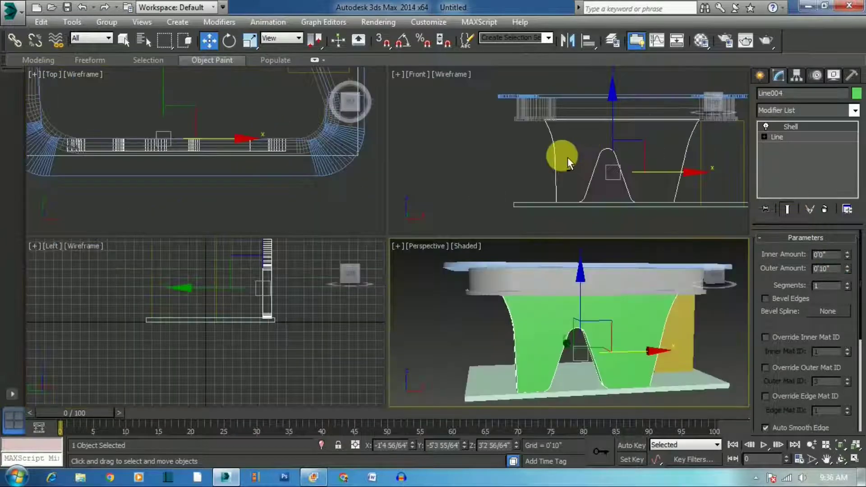
Maximize the Front viewport and zoom in, ready for drawing new lines
key(alt+w)
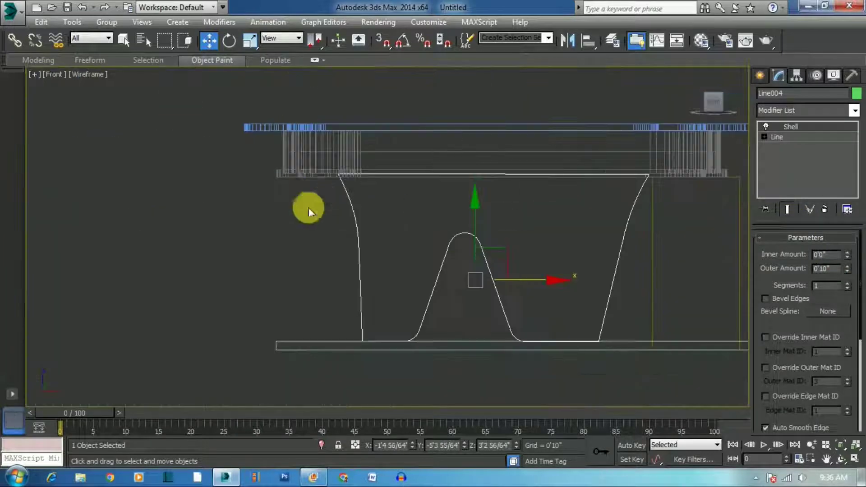
click(305, 221)
scroll(345, 161, up, 3)
scroll(274, 135, up, 3)
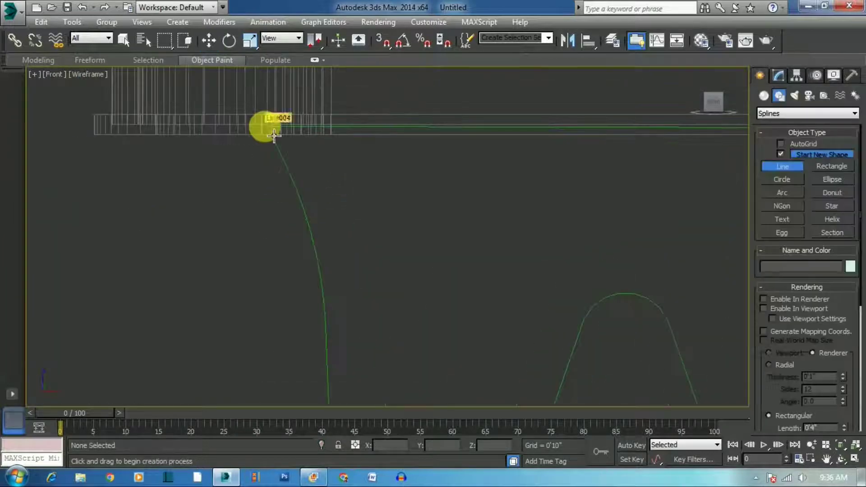
Draw a trim line along the W outline, make it renderable, and Shift-clone it beside the original
click(275, 135)
scroll(310, 166, down, 2)
scroll(323, 233, up, 2)
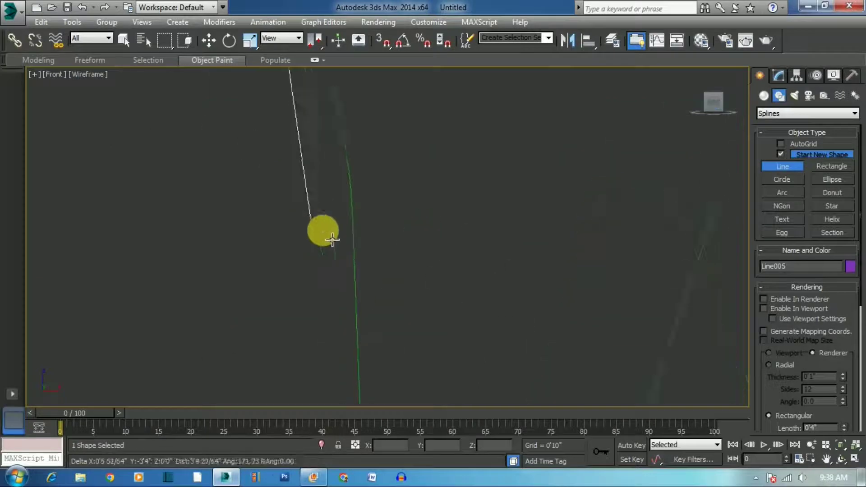
scroll(350, 249, down, 2)
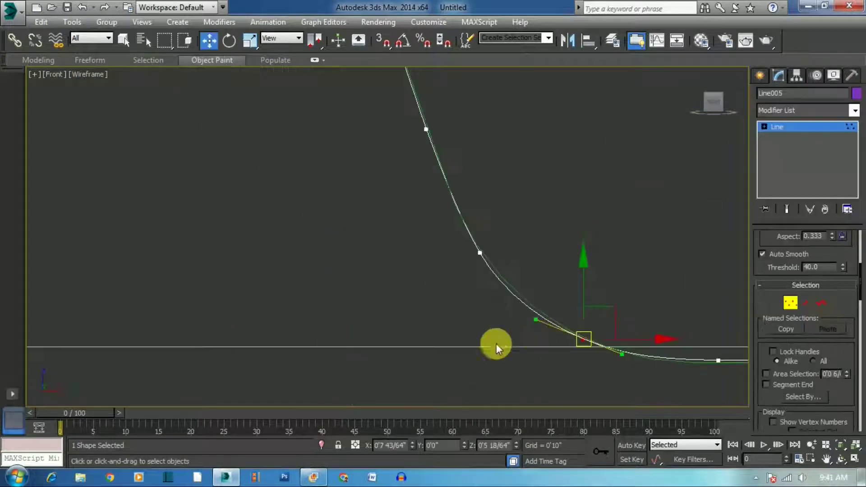
scroll(496, 343, down, 2)
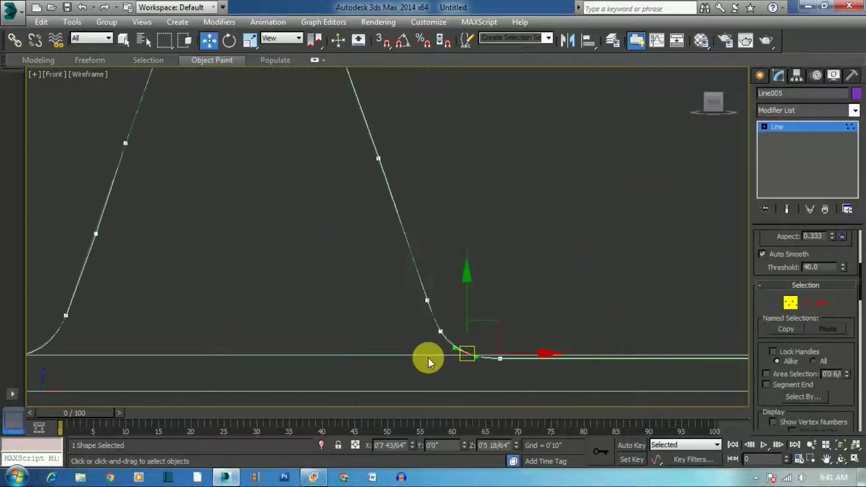
scroll(428, 357, down, 2)
scroll(623, 139, up, 5)
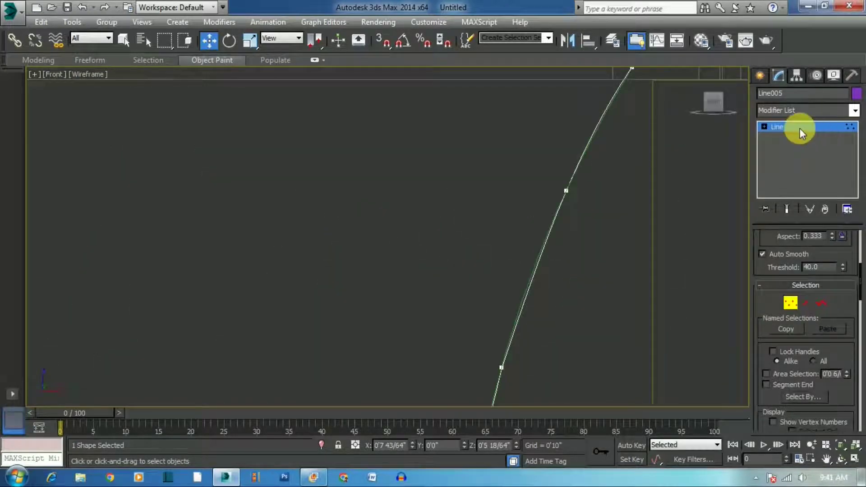
drag(759, 270, 782, 406)
click(770, 258)
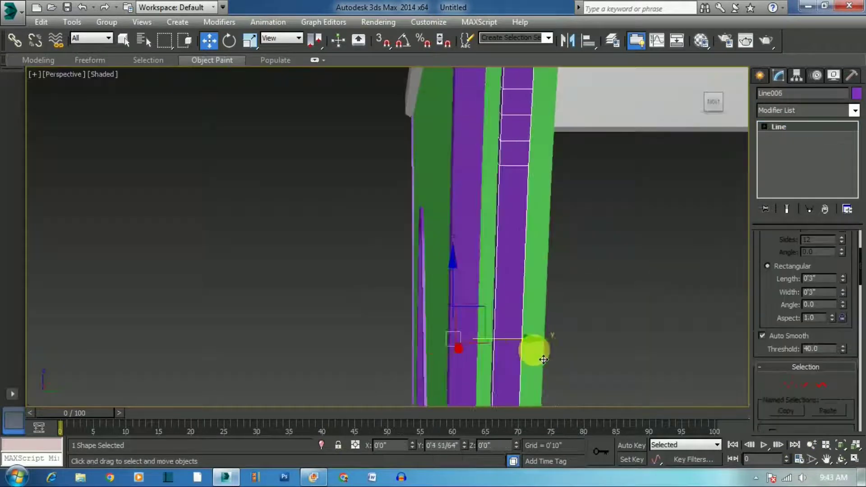
shift+drag(543, 359, 546, 353)
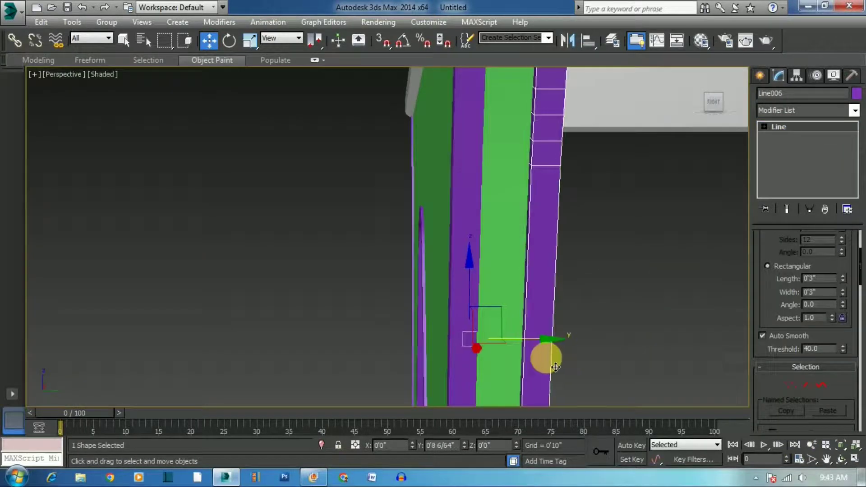
click(435, 291)
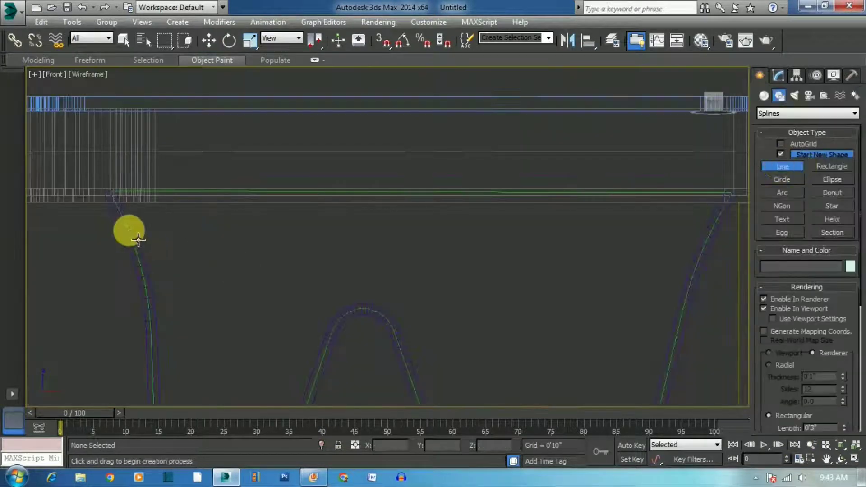
Draw a horizontal renderable strip across the W panel and adjust its width
click(126, 220)
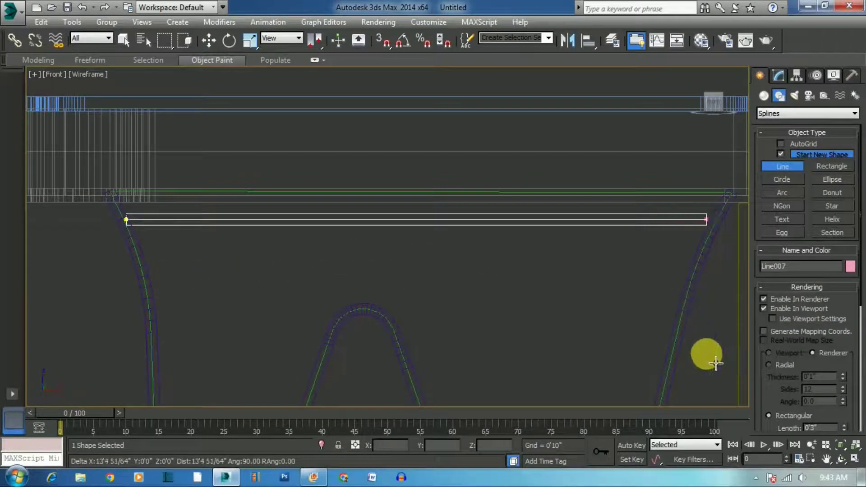
right_click(710, 361)
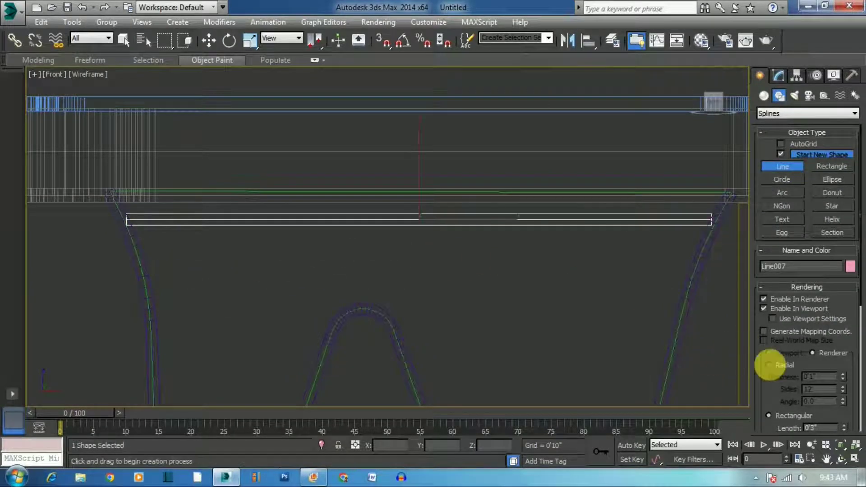
scroll(778, 319, down, 2)
scroll(793, 288, down, 3)
double_click(820, 283)
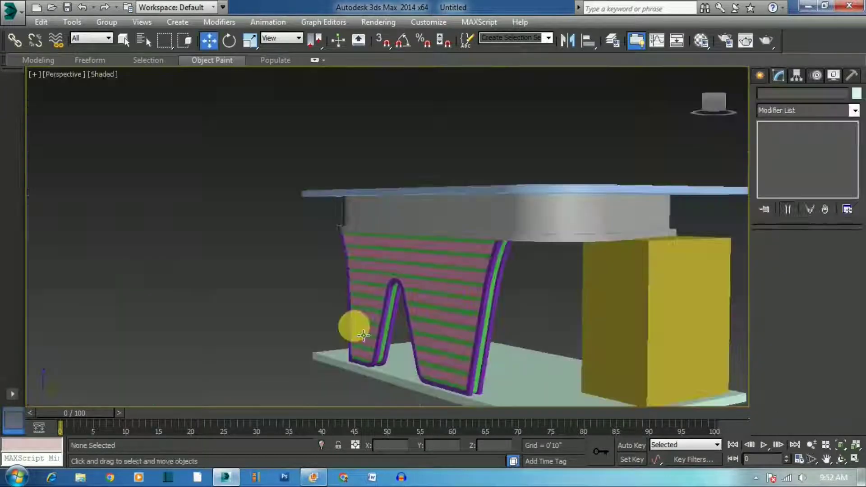
Draw an L-shaped line in Top view from the column base up to the booth corner
drag(715, 113, 717, 130)
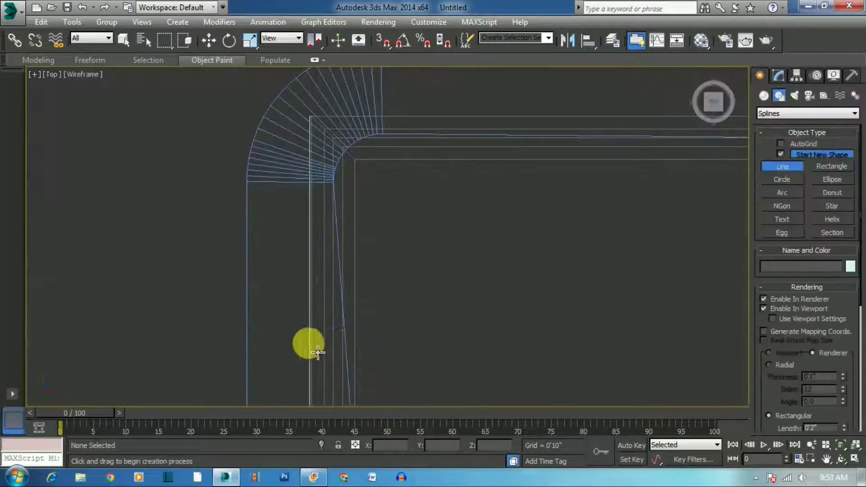
click(333, 285)
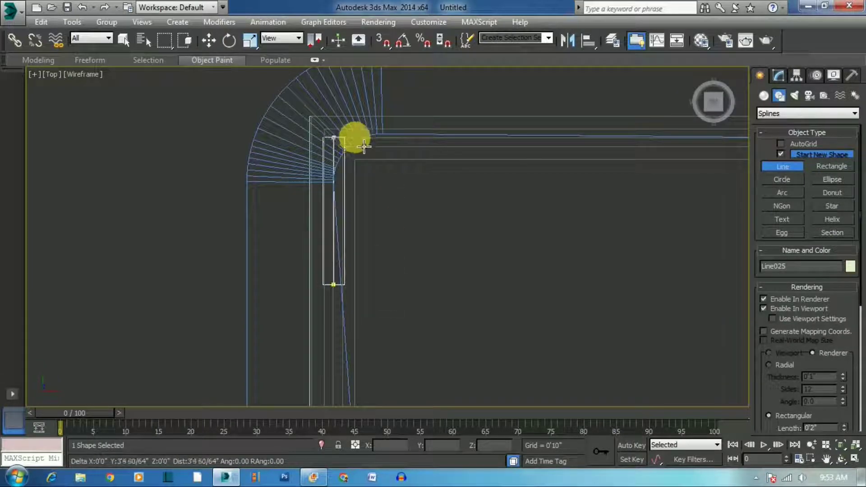
click(363, 145)
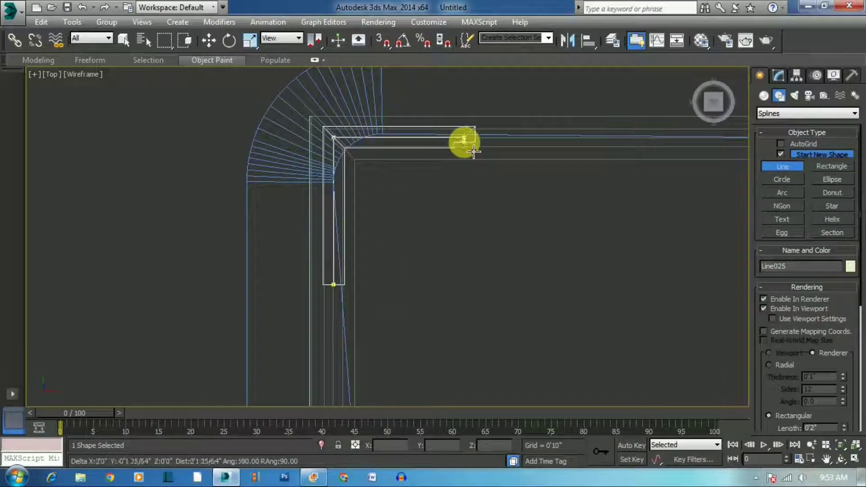
right_click(473, 152)
scroll(827, 205, down, 5)
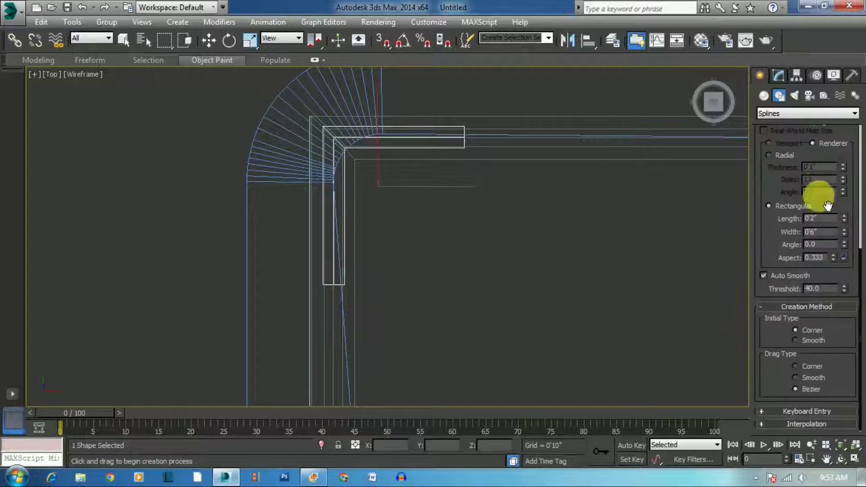
Fillet the line's corner vertex into a rounded bend and convert Line025 to Editable Poly
click(783, 76)
click(789, 384)
drag(212, 131, 440, 237)
scroll(292, 97, up, 3)
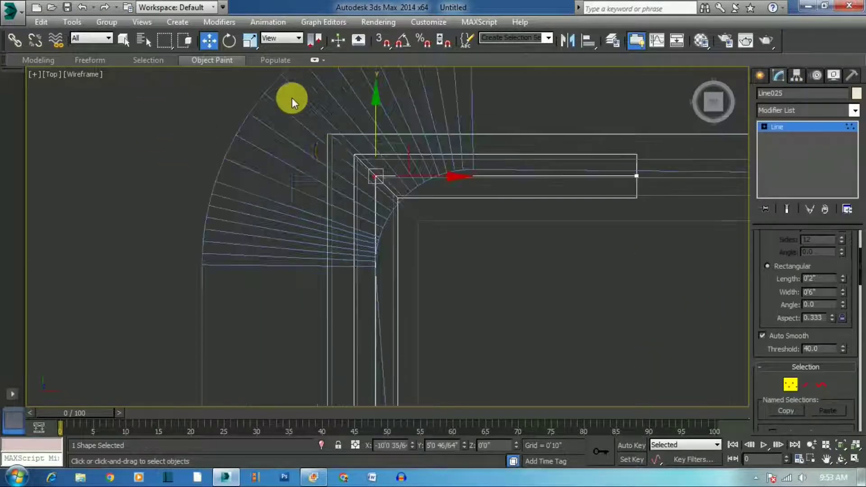
scroll(753, 300, down, 2)
scroll(769, 324, down, 5)
scroll(769, 333, down, 3)
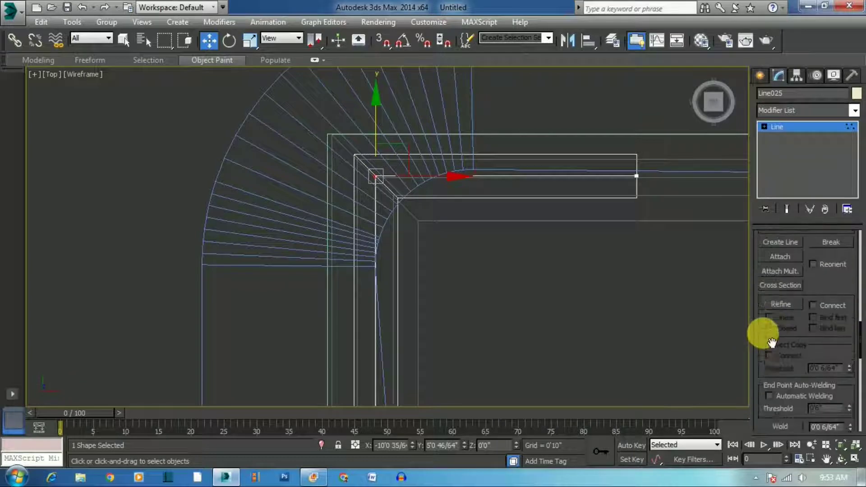
scroll(762, 333, down, 5)
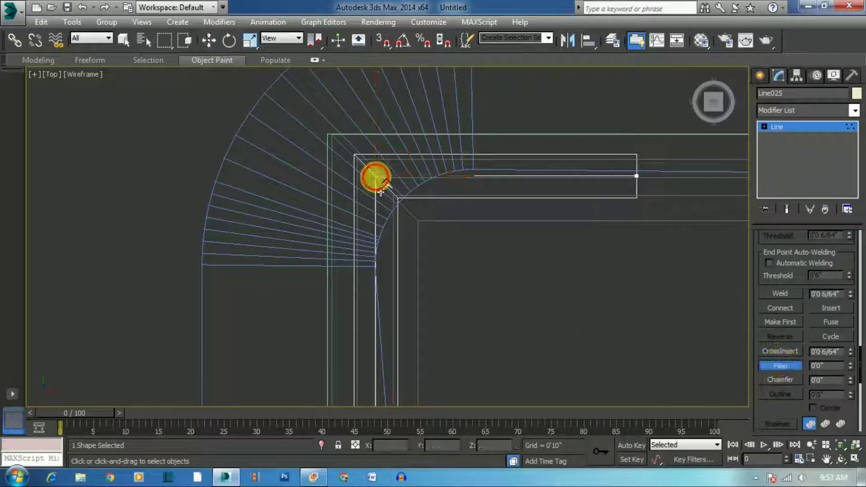
mouse_move(380, 192)
mouse_down()
mouse_move(372, 135)
mouse_move(414, 123)
mouse_up()
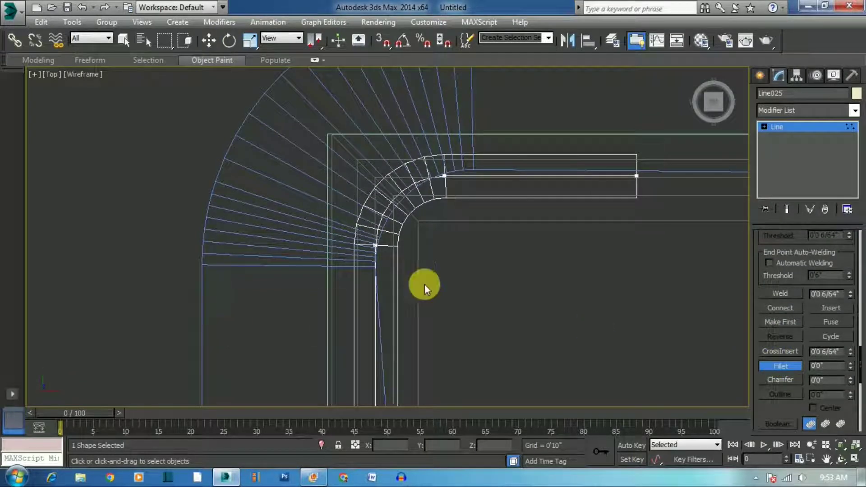
scroll(424, 284, down, 5)
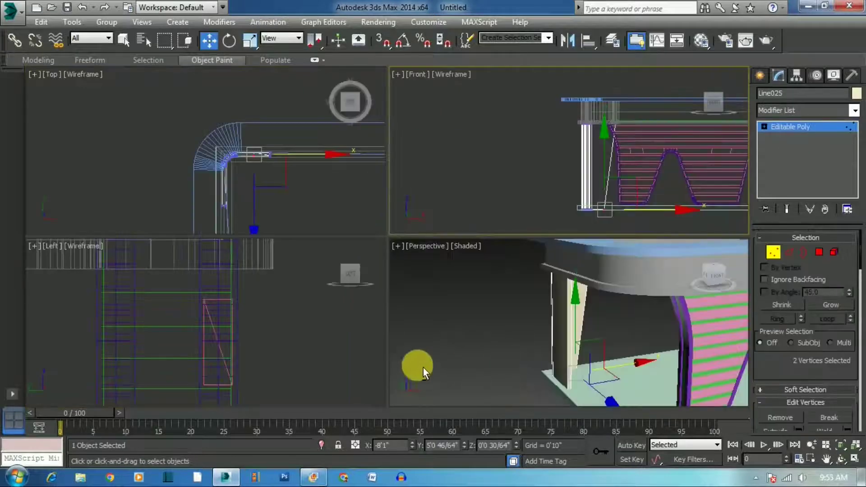
Shift the column's top corner vertices slightly along Y to refine its taper
key(alt+w)
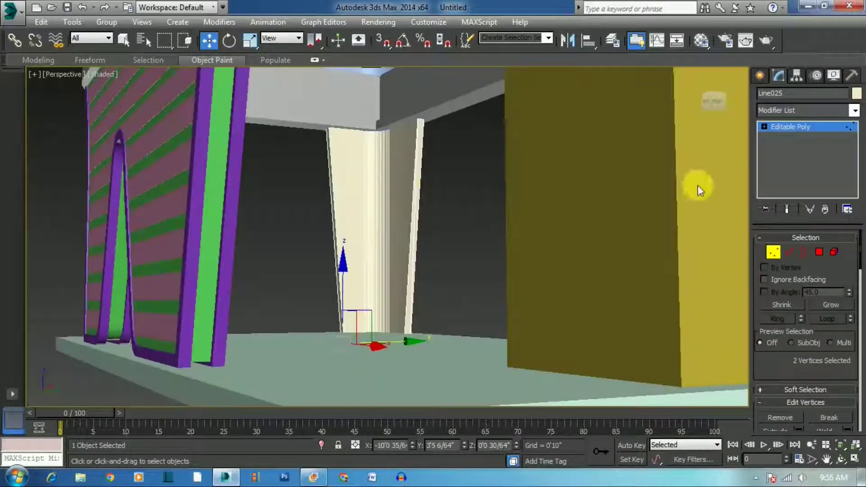
click(322, 132)
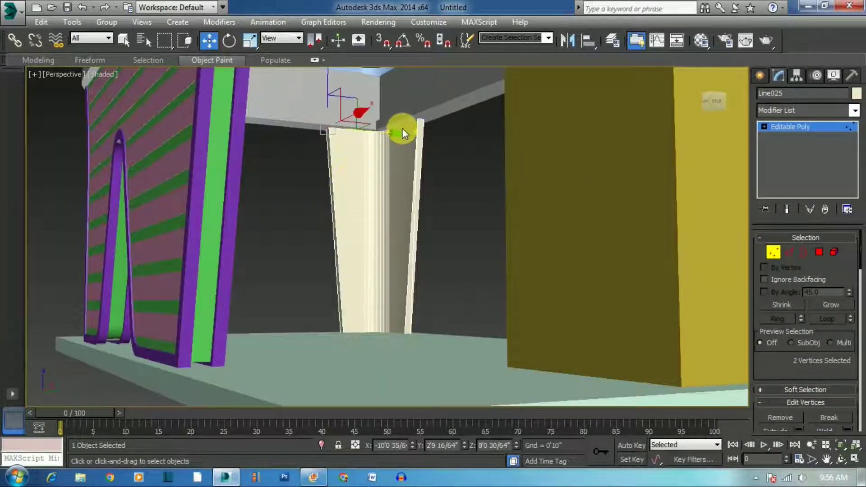
drag(400, 133, 425, 166)
Select the column's vertical edges and apply Connect to preview a horizontal edge loop
click(764, 127)
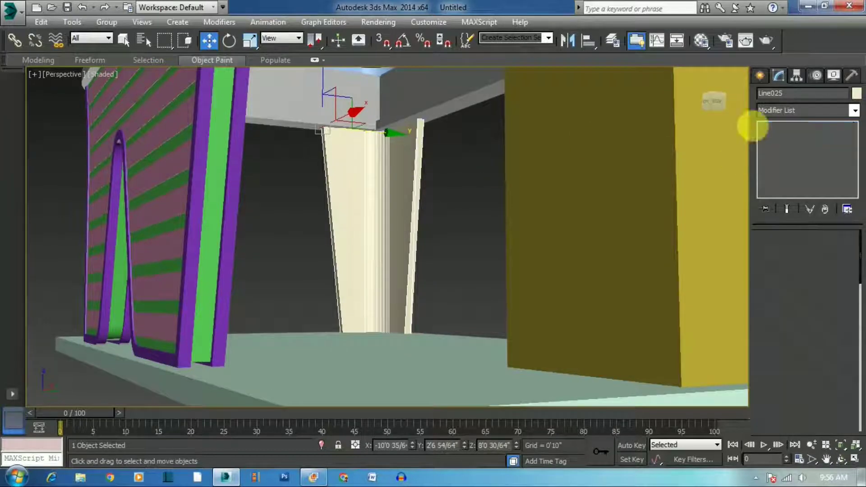
click(706, 101)
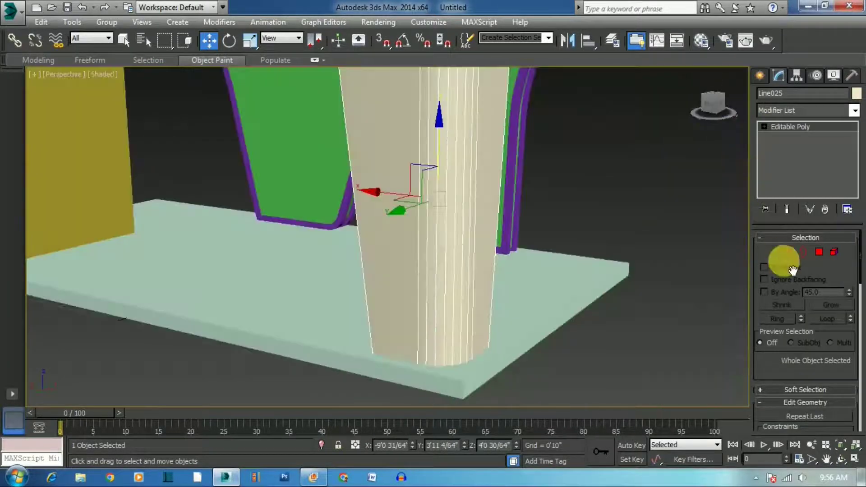
click(788, 252)
right_click(449, 217)
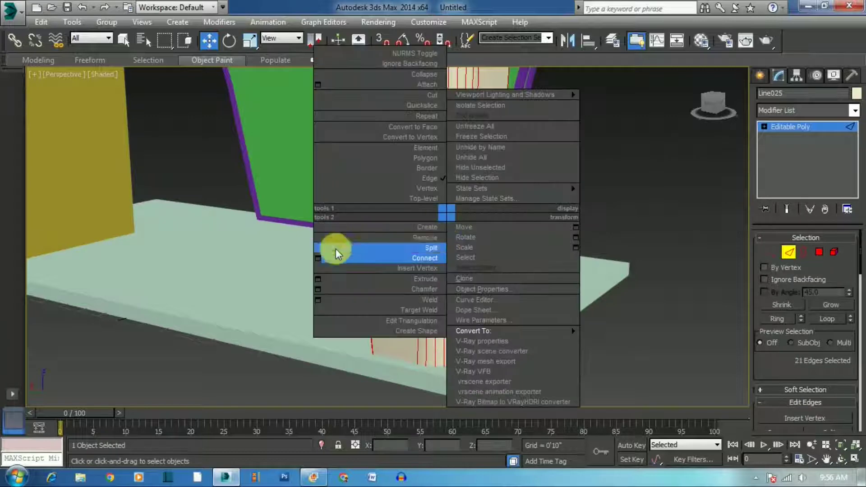
click(315, 253)
Raise the Connect Edges segment count and confirm, stacking many horizontal loops up Line025
click(717, 107)
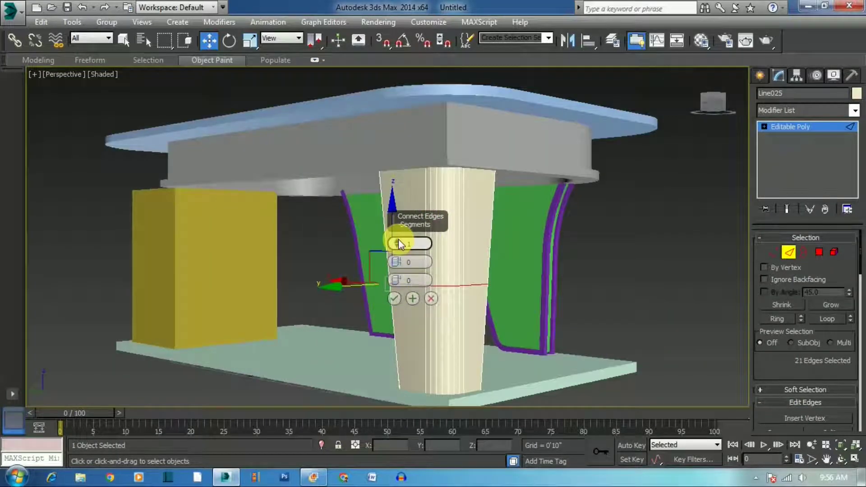
mouse_move(398, 241)
mouse_down()
mouse_move(399, 217)
mouse_move(398, 239)
mouse_up()
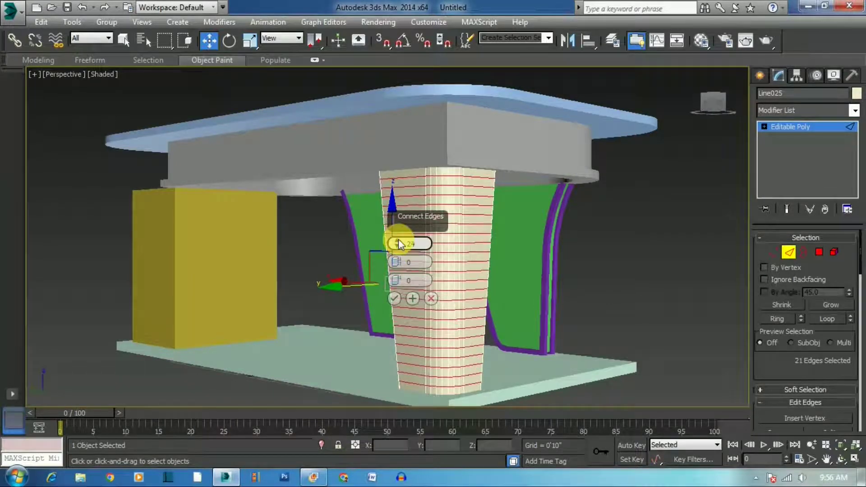
click(394, 298)
Select a band of polygons along the lower column wall and inset them
middle_drag(301, 199, 285, 232)
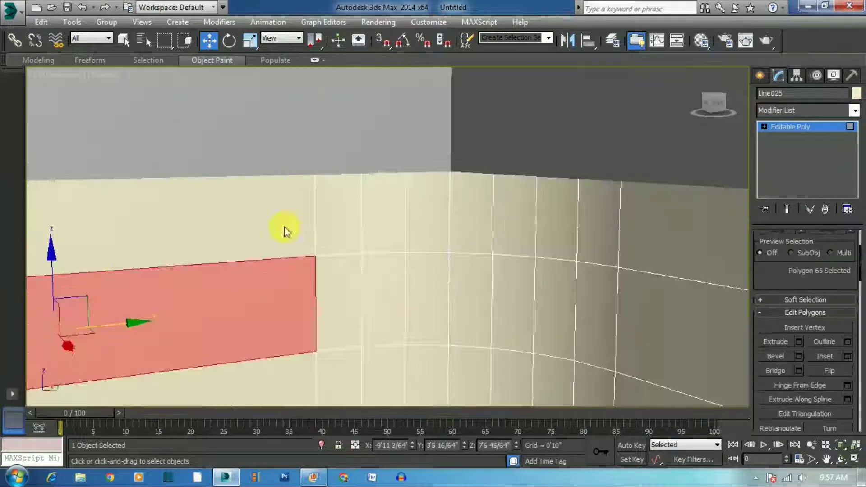
mouse_move(341, 280)
mouse_down()
mouse_move(445, 305)
mouse_move(583, 315)
mouse_up()
alt+middle_drag(338, 189, 328, 193)
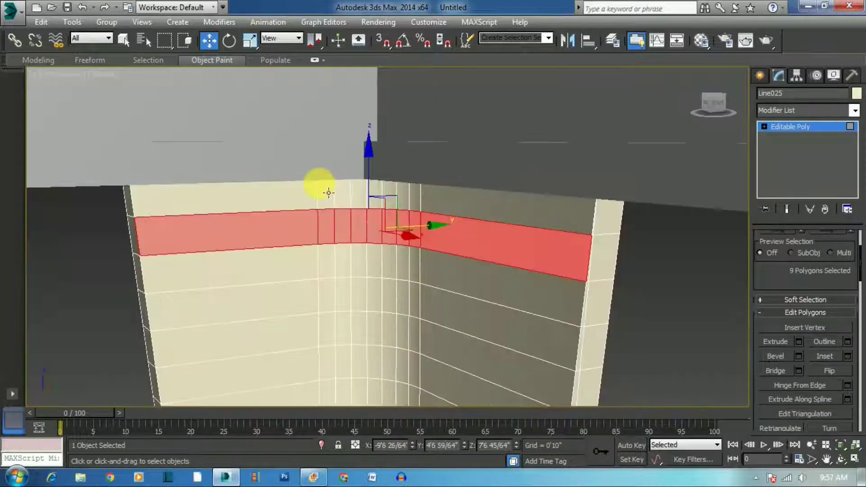
click(848, 356)
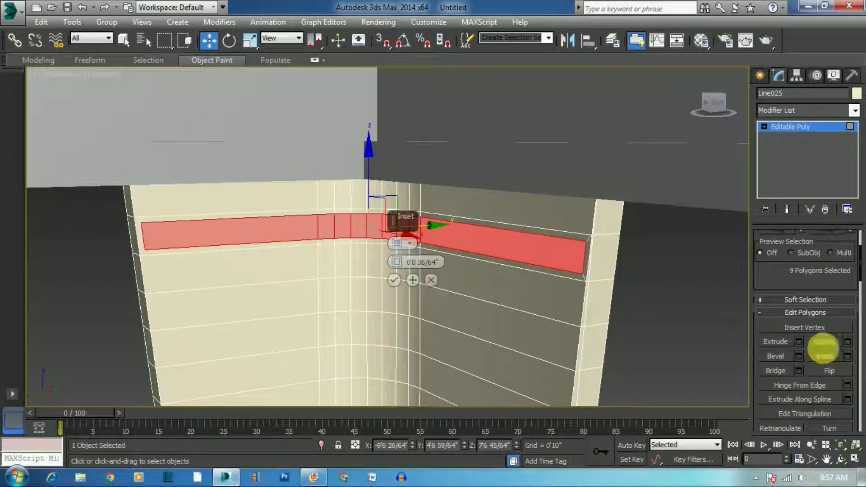
click(395, 283)
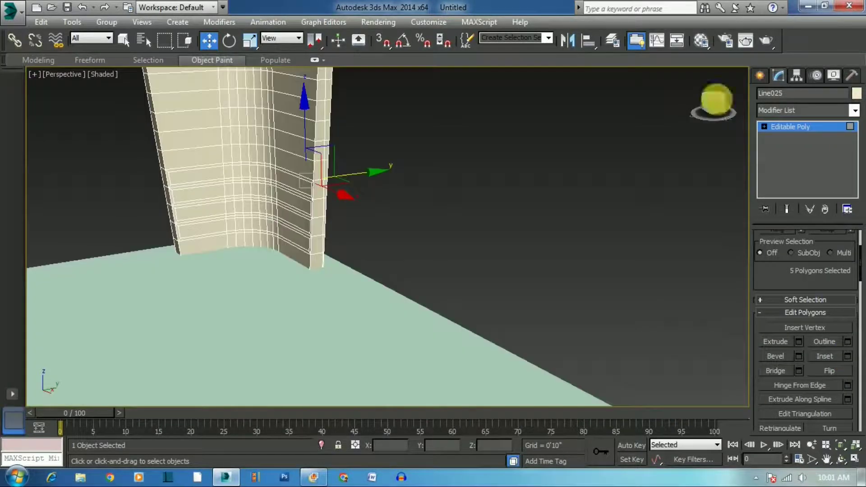
Bridge rows of selected wall faces into rectangular window openings, then exit Polygon mode
drag(714, 102, 668, 127)
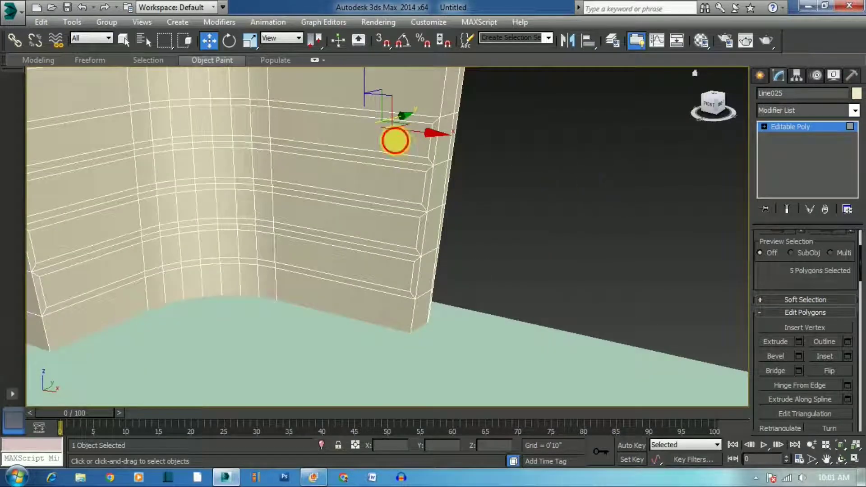
ctrl+click(388, 137)
ctrl+click(244, 124)
ctrl+click(209, 121)
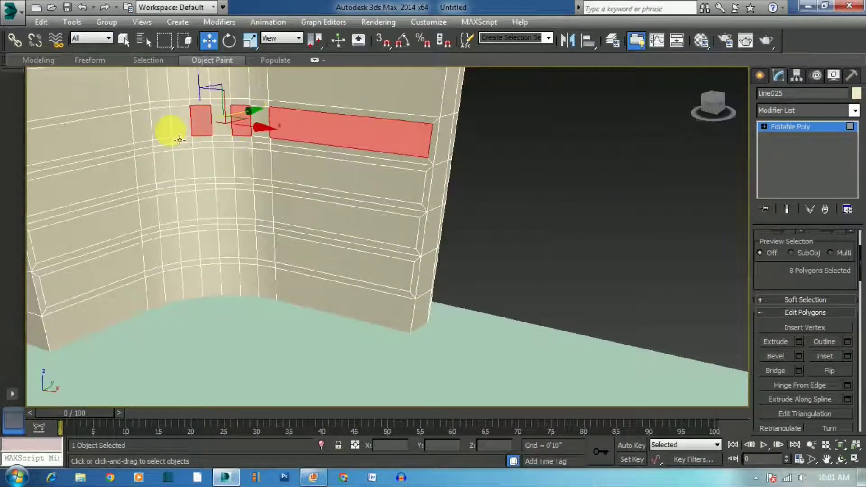
ctrl+click(163, 123)
ctrl+click(113, 132)
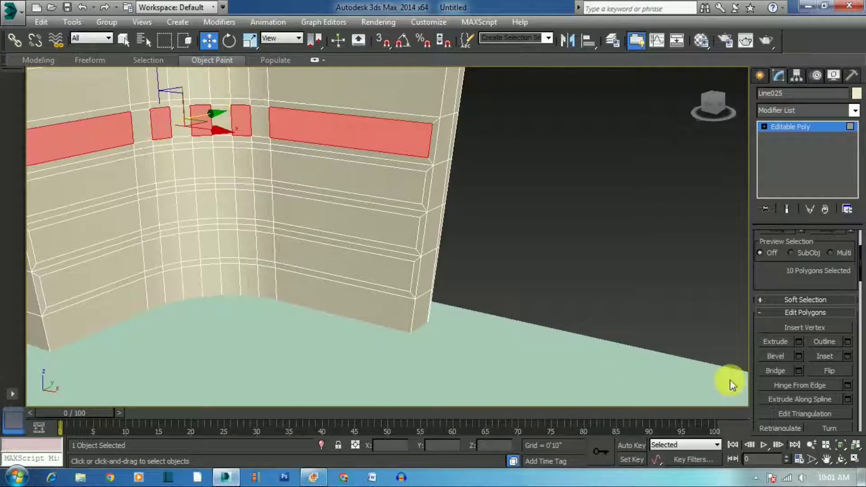
click(775, 370)
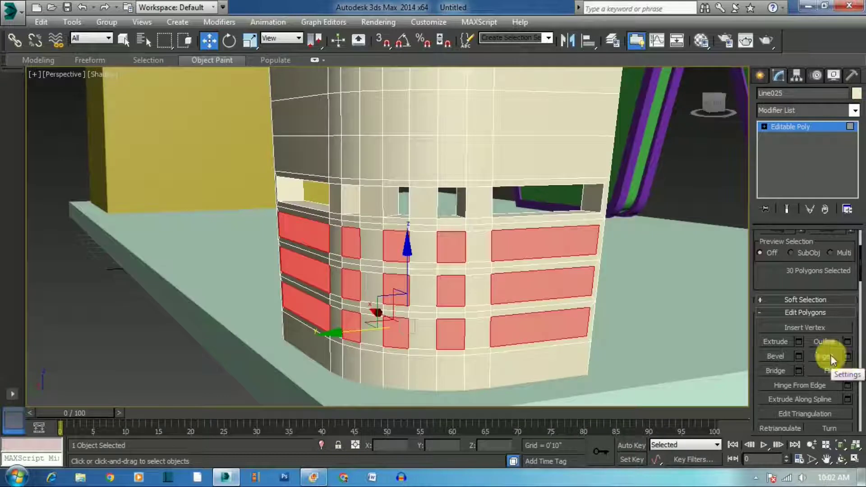
click(775, 371)
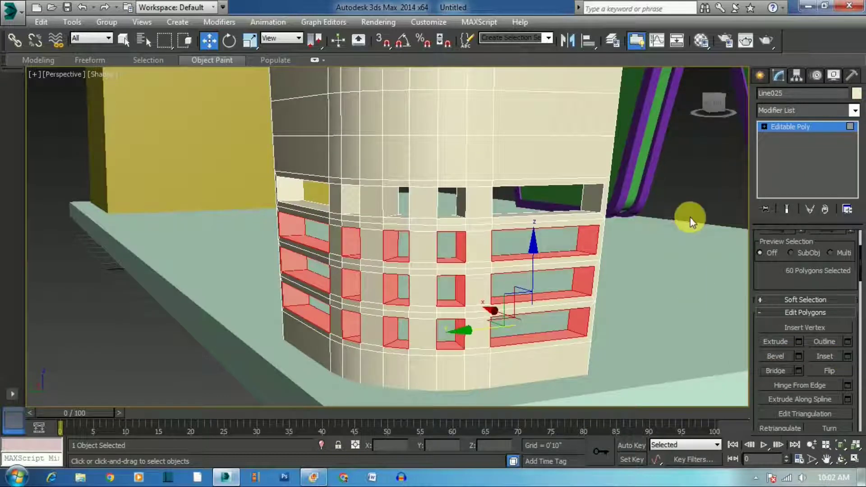
click(785, 126)
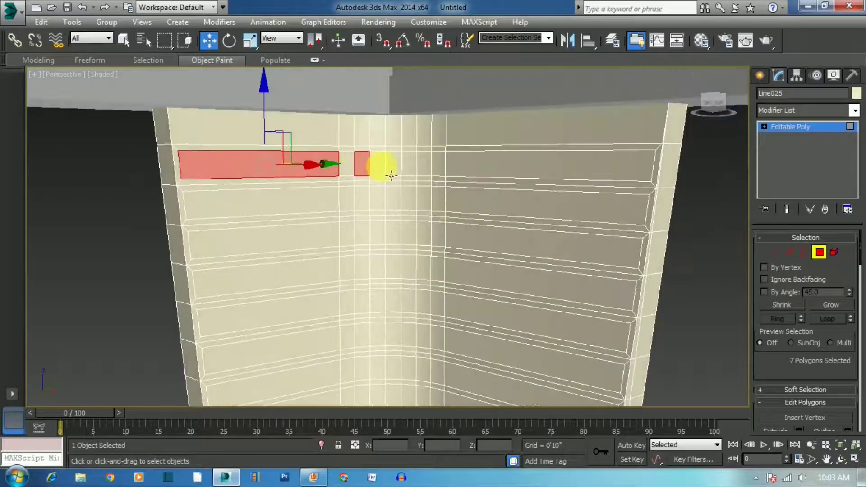
Bridge the top-row wall faces and right-hand strip into openings, check the view, and deselect
ctrl+click(399, 173)
ctrl+click(533, 178)
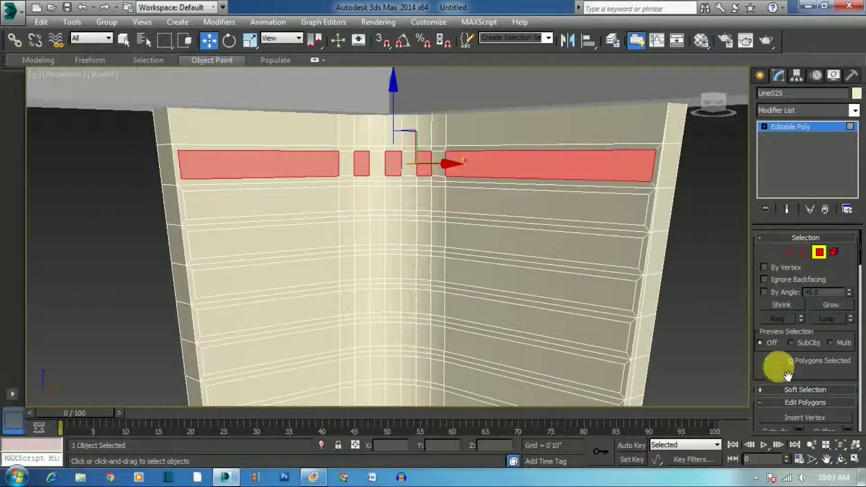
scroll(785, 352, down, 2)
click(781, 375)
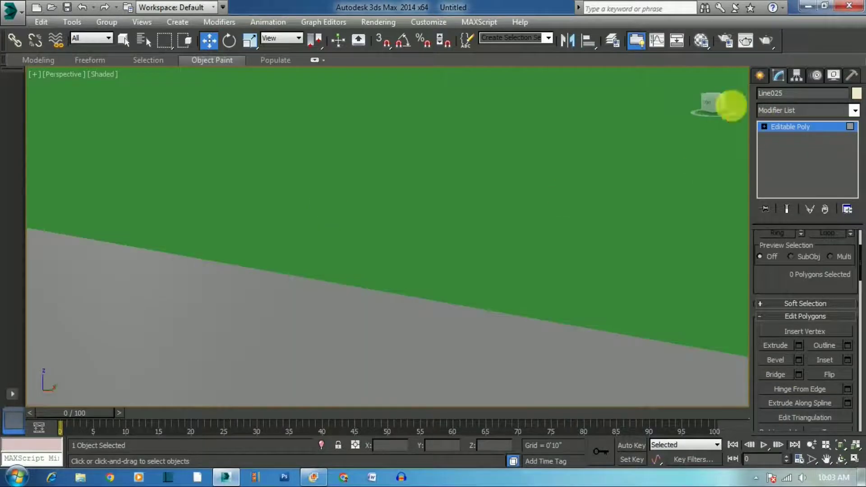
drag(730, 100, 712, 102)
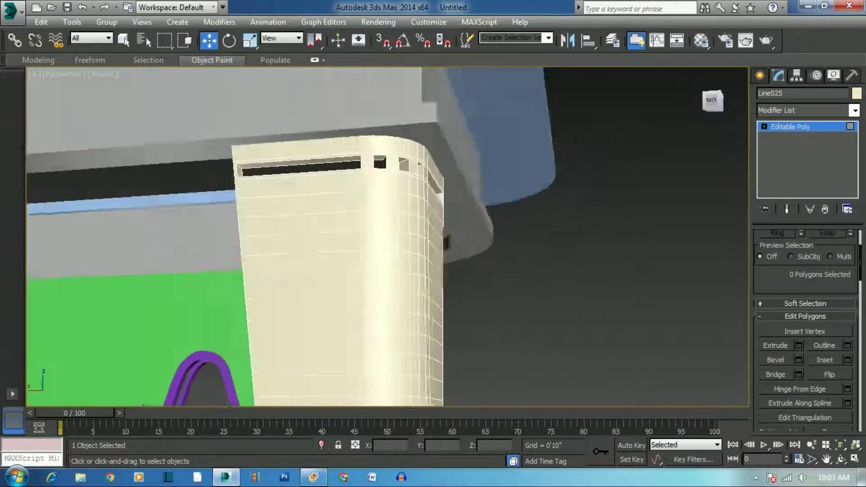
click(713, 100)
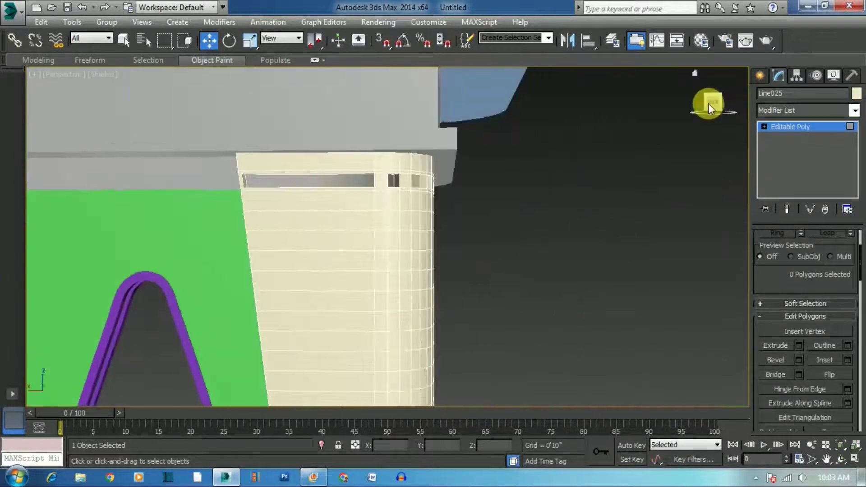
scroll(423, 181, up, 4)
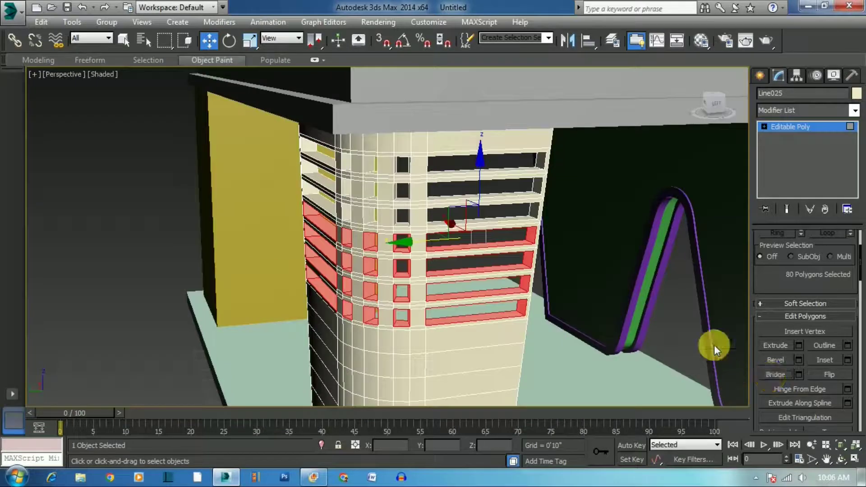
click(682, 326)
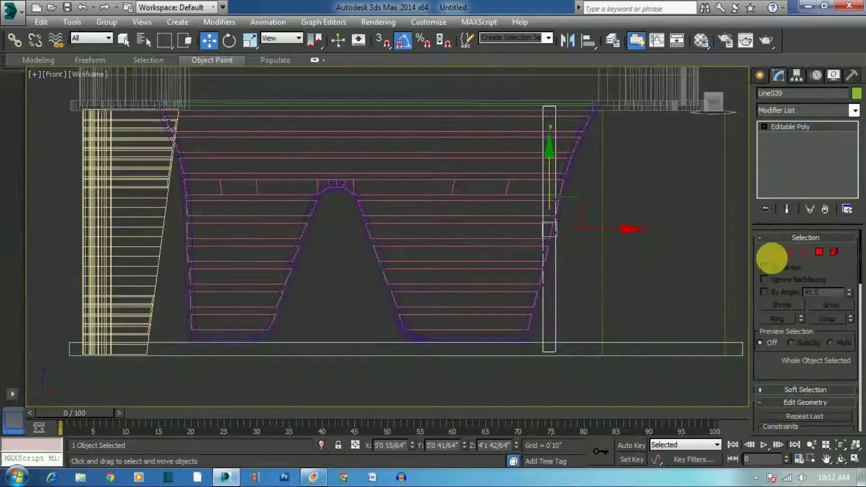
Slant the green back panel by moving its edge and top vertices, then shift it left
drag(552, 394, 551, 393)
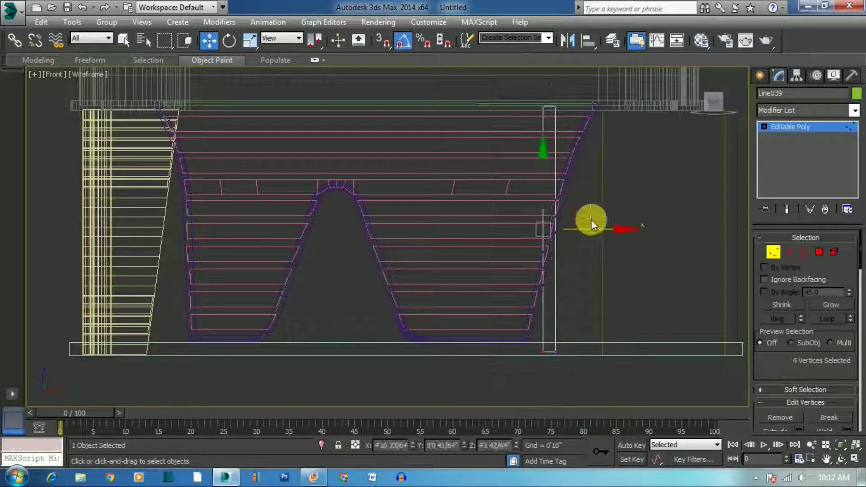
drag(589, 222, 463, 194)
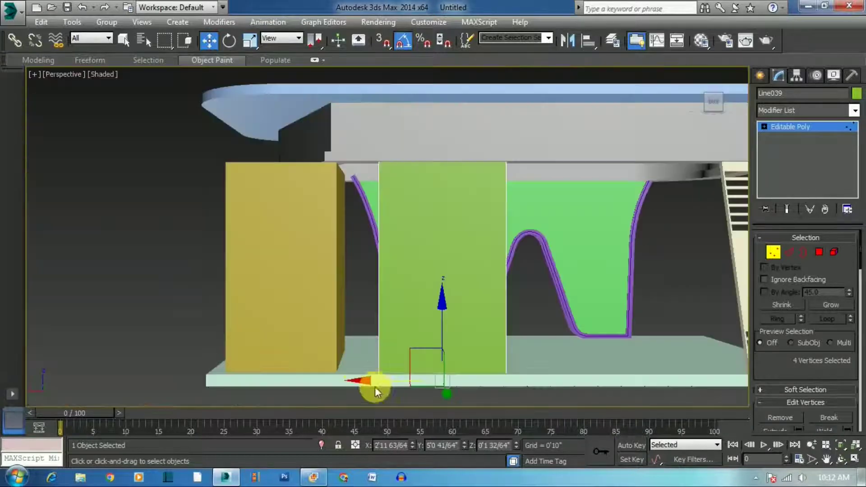
drag(375, 386, 356, 372)
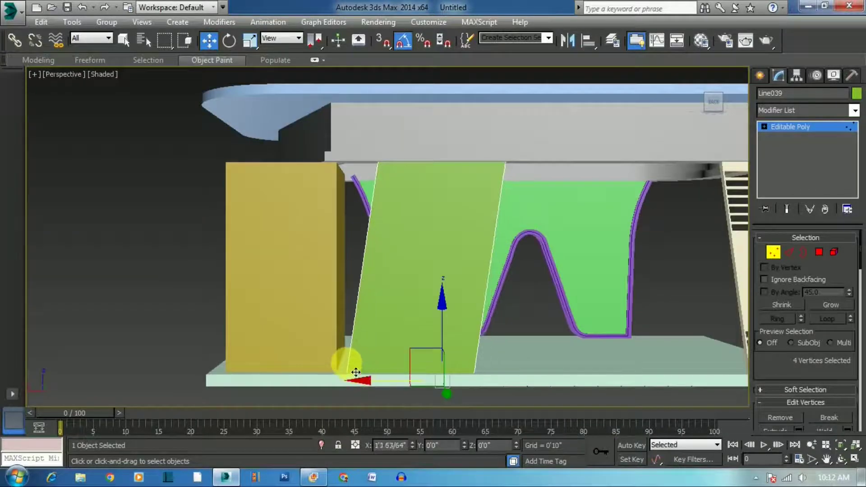
drag(304, 129, 524, 183)
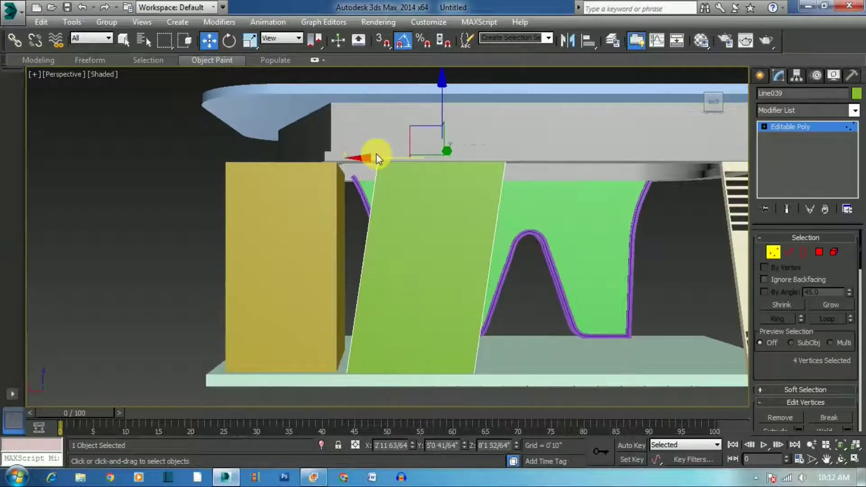
drag(395, 167, 397, 165)
click(805, 132)
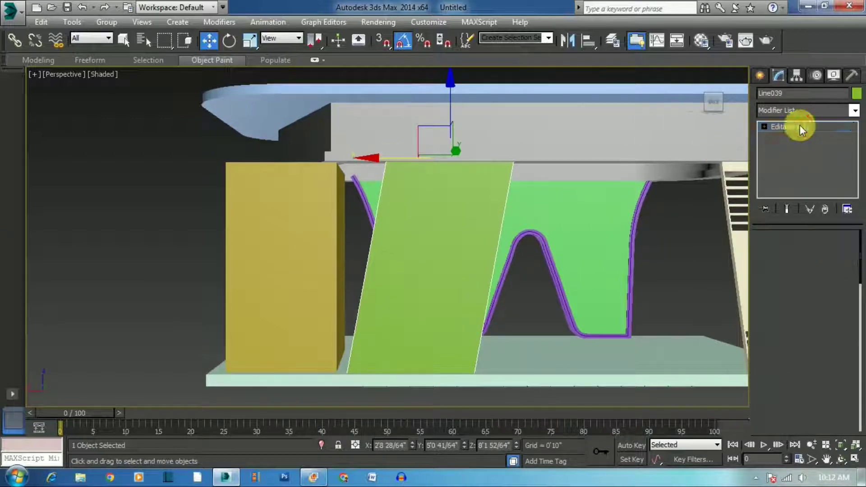
drag(380, 270, 324, 273)
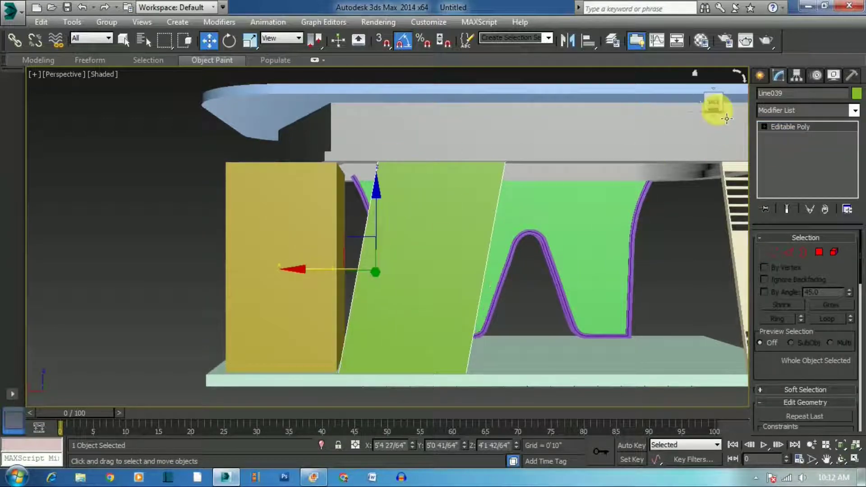
Clone the green panel into 2 copies beside it and start a box on the booth floor
drag(726, 118, 719, 111)
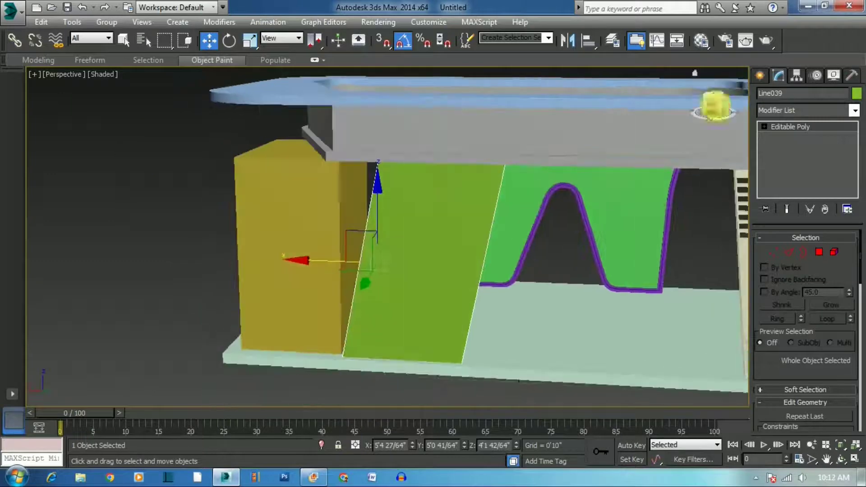
click(714, 106)
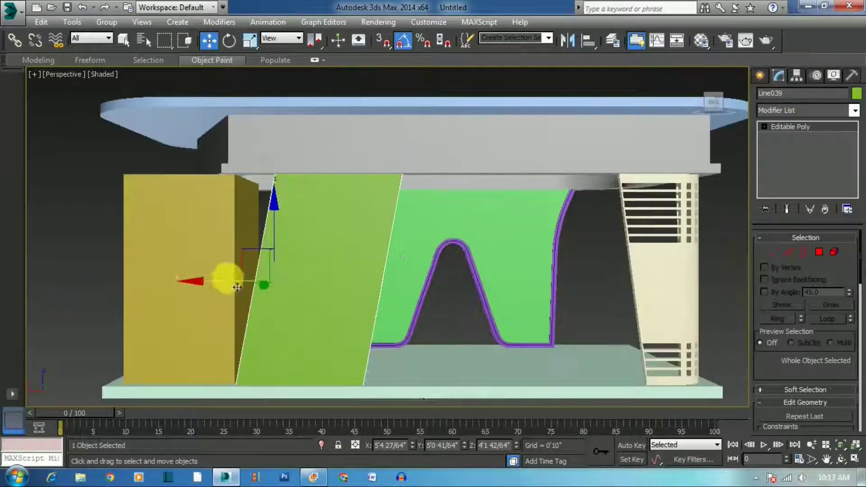
shift+drag(212, 292, 350, 352)
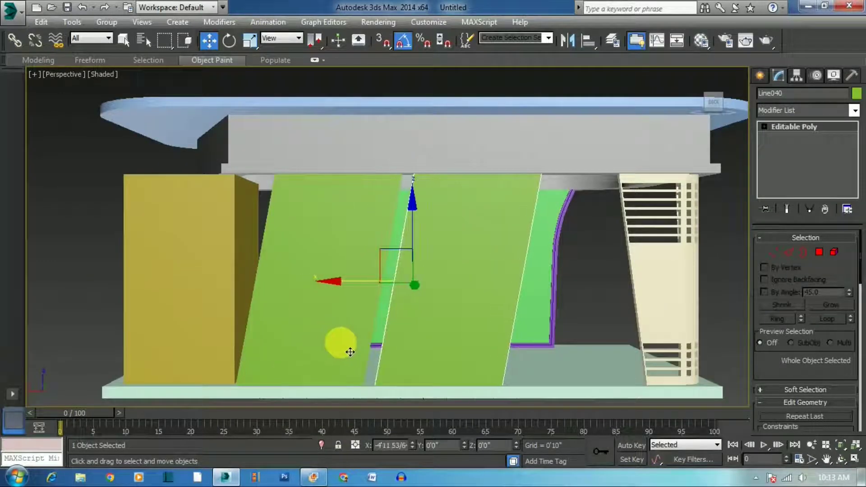
click(464, 244)
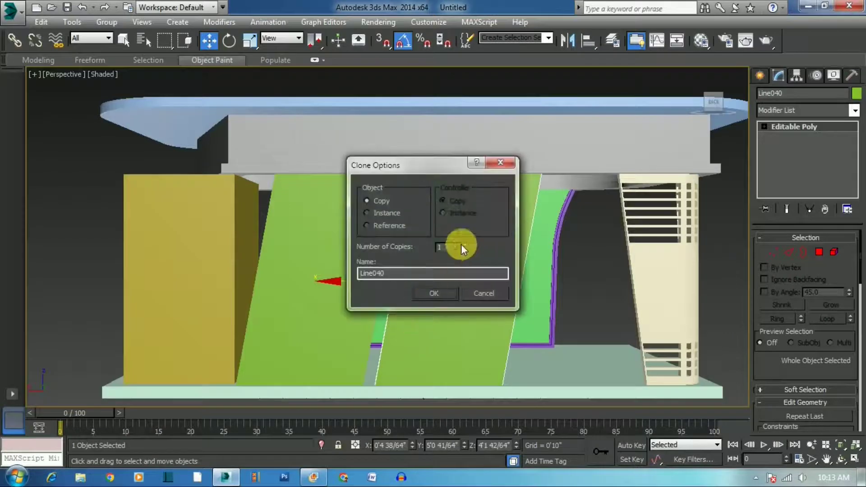
click(435, 294)
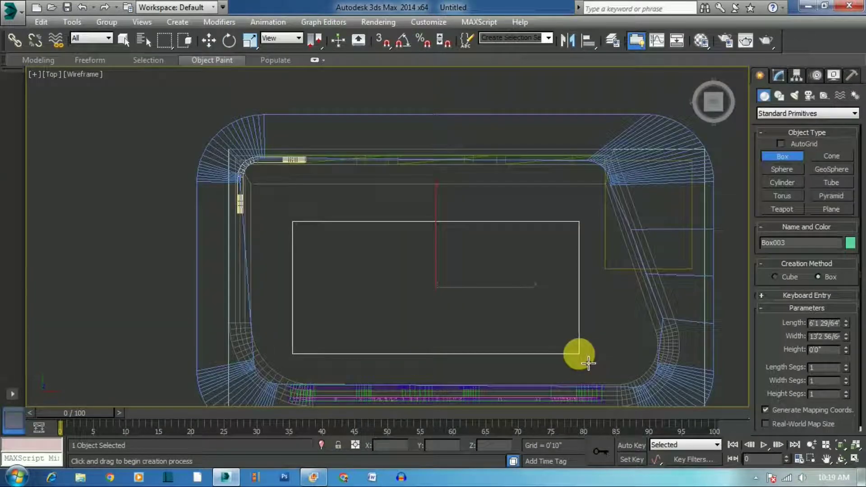
drag(576, 354, 589, 370)
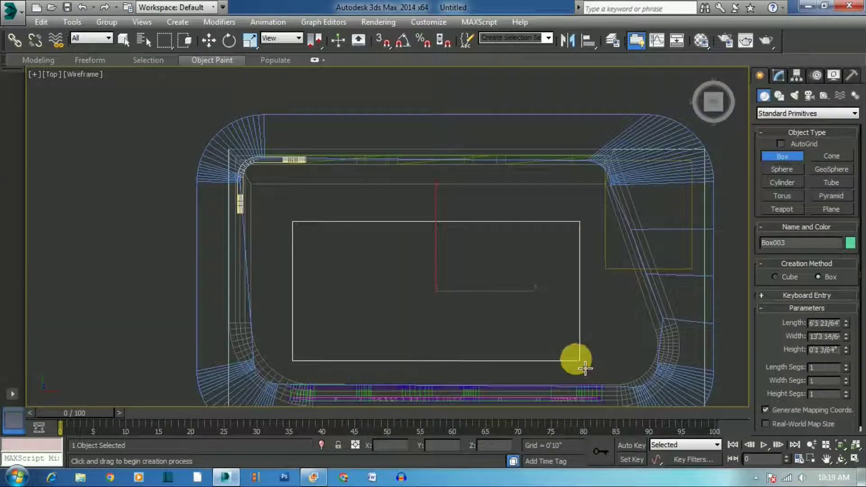
Finish the thin box and set it down on the booth floor
right_click(585, 368)
key(p)
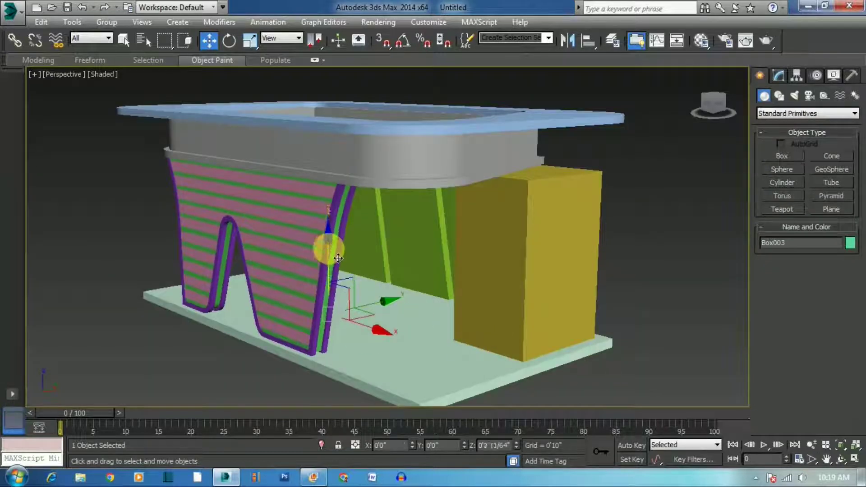
drag(345, 275, 329, 246)
scroll(373, 342, up, 4)
scroll(373, 305, up, 3)
alt+middle_drag(373, 305, 304, 231)
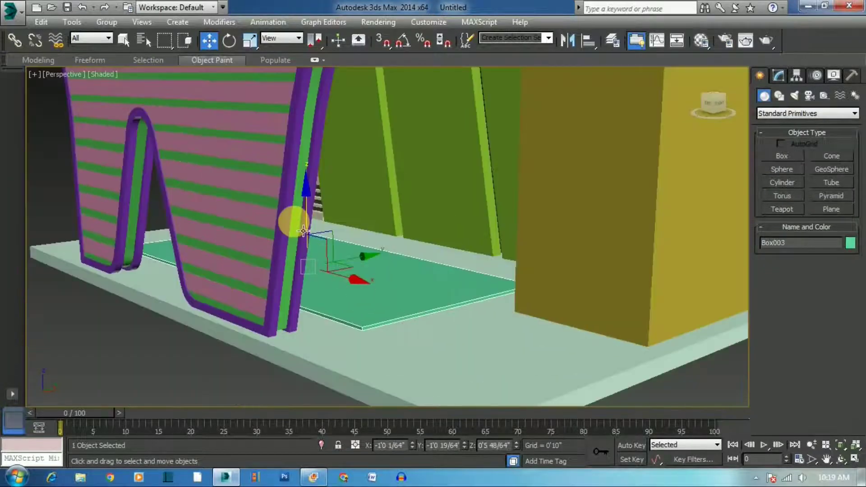
drag(313, 207, 325, 209)
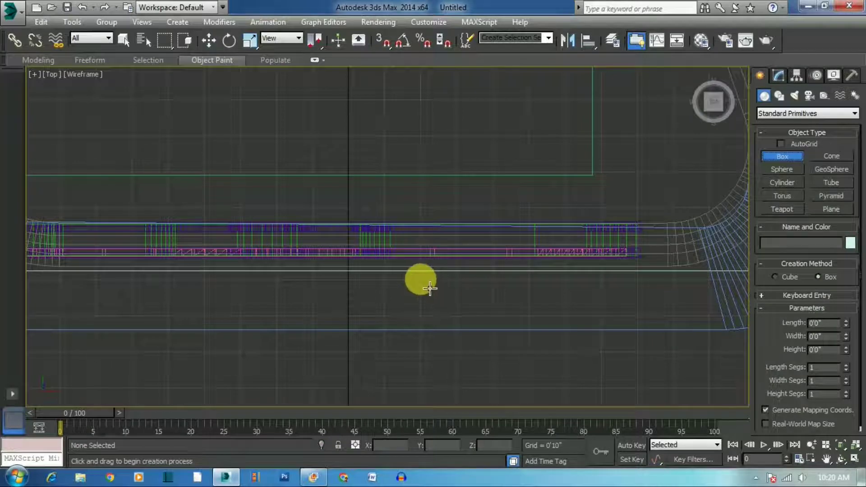
Create small Box004 in Top view and raise it up against the canopy underside
drag(430, 288, 461, 317)
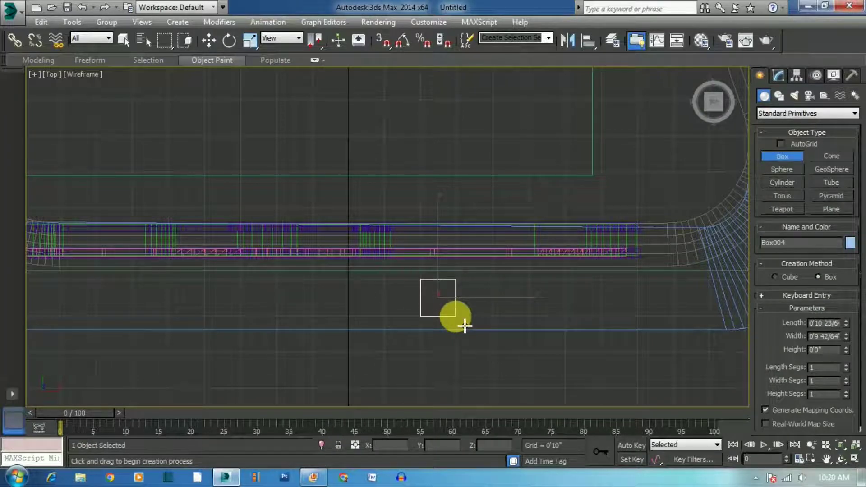
key(w)
key(alt+w)
key(alt+w)
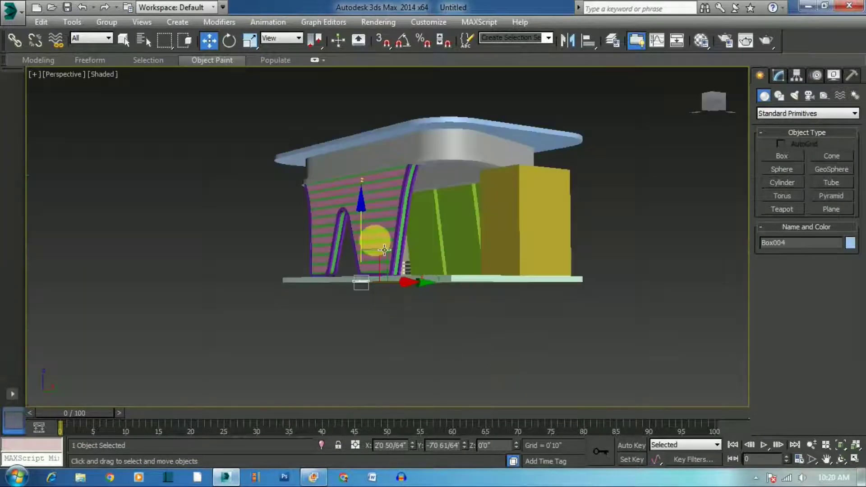
mouse_move(371, 169)
mouse_down()
mouse_move(383, 92)
mouse_move(421, 125)
mouse_up()
scroll(351, 150, up, 5)
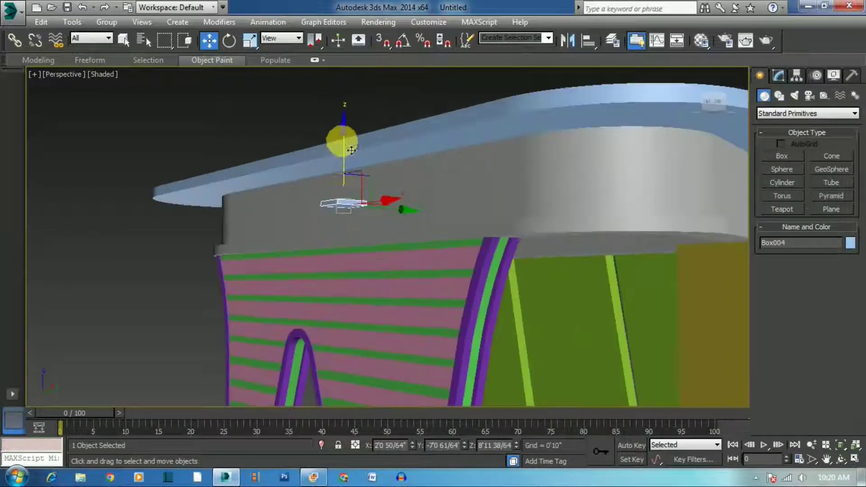
scroll(350, 175, up, 3)
mouse_move(356, 176)
mouse_down()
mouse_move(387, 99)
mouse_move(732, 110)
mouse_move(718, 107)
mouse_move(440, 313)
mouse_move(427, 150)
mouse_up()
Shrink the small canopy box and colour it black as the light frame
click(250, 41)
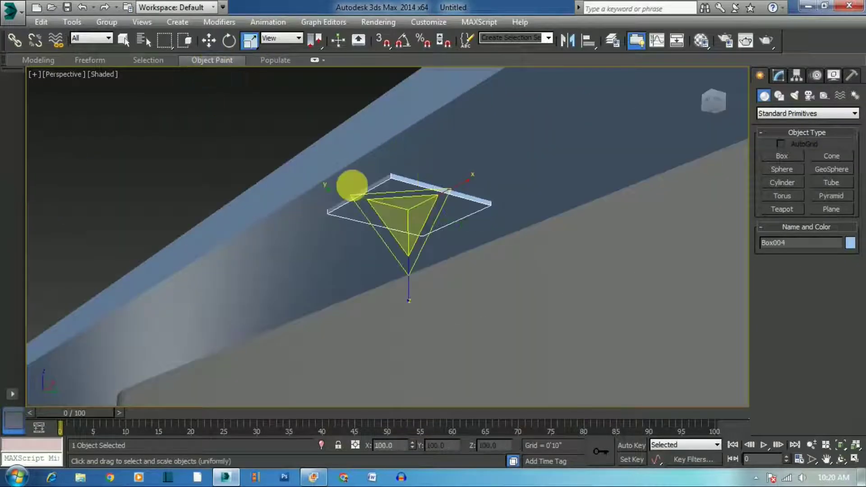
mouse_move(404, 218)
mouse_down()
mouse_move(412, 334)
mouse_move(222, 161)
mouse_up()
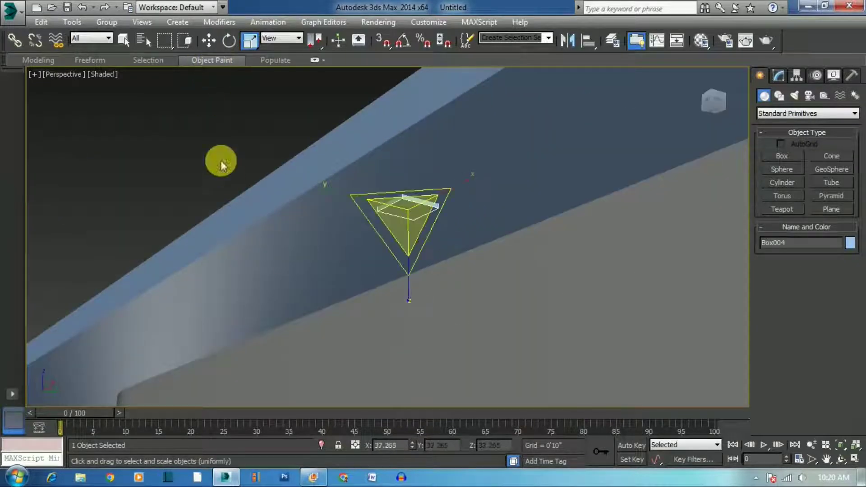
mouse_move(222, 160)
alt+middle_down()
mouse_move(358, 187)
mouse_move(414, 231)
alt+middle_up()
click(414, 231)
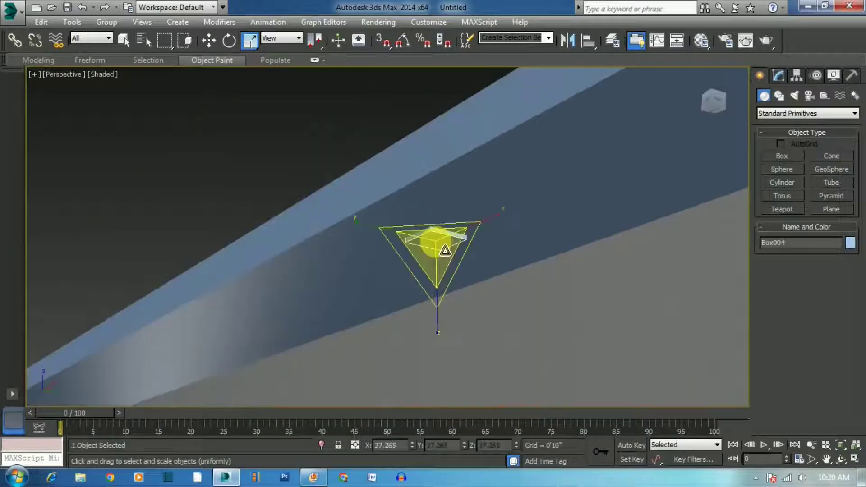
key(z)
click(850, 244)
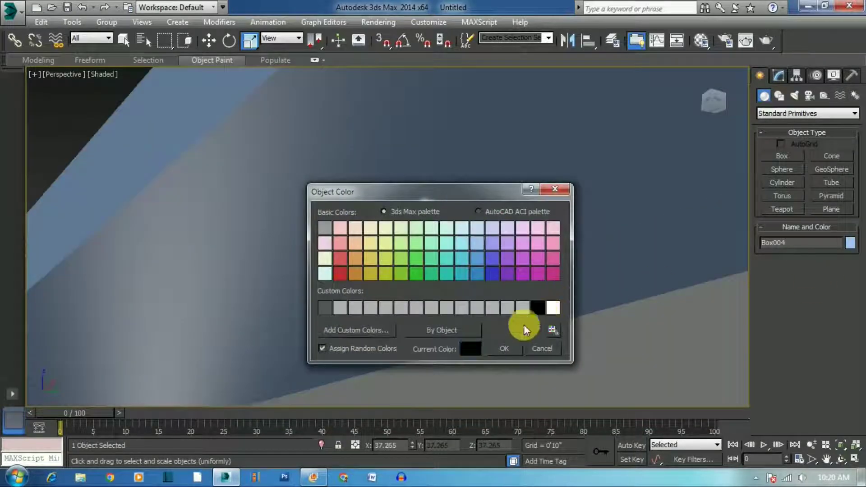
click(501, 349)
Scale-clone the frame into a smaller copy, Box005, and raise it slightly
click(229, 45)
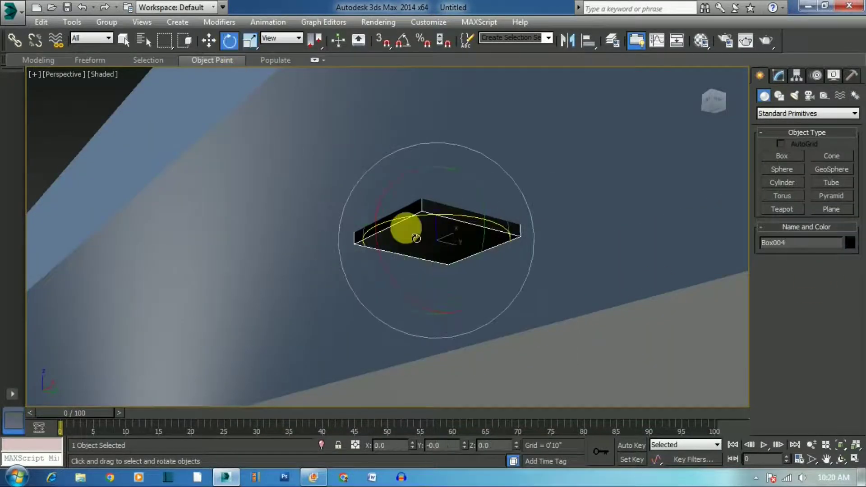
click(247, 40)
mouse_move(449, 281)
shift+mouse_down()
mouse_move(450, 266)
mouse_move(451, 277)
shift+mouse_up()
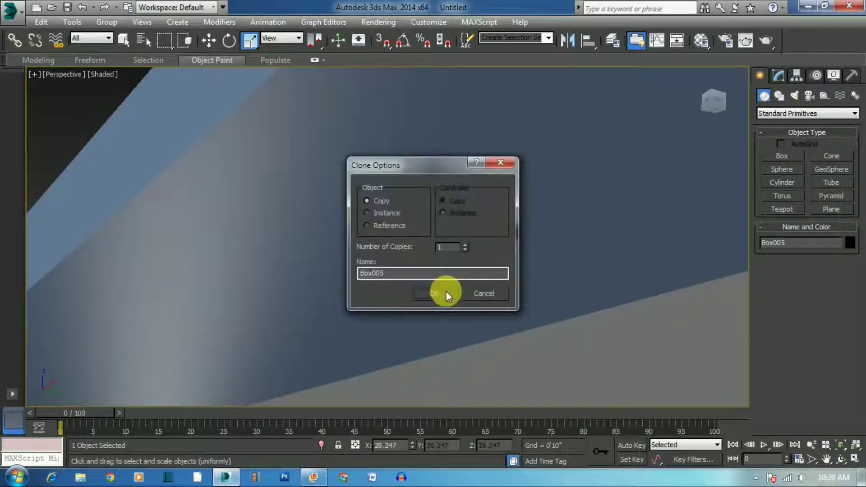
click(447, 292)
click(209, 41)
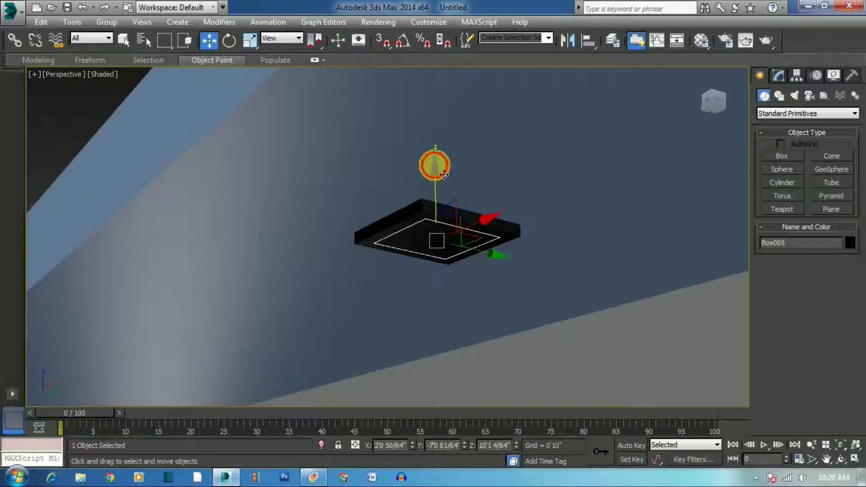
drag(444, 175, 451, 177)
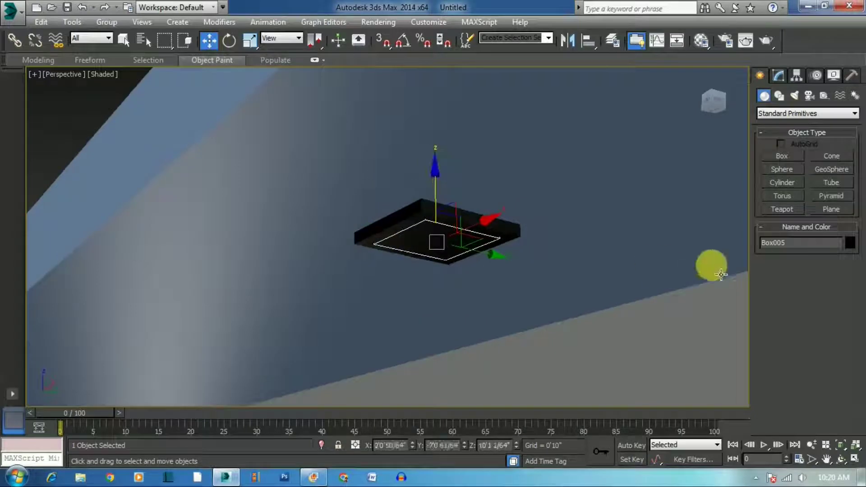
Assign a white VRayLightMtl to Box005 with exposure compensation and multiply-by-opacity enabled
click(850, 243)
click(494, 350)
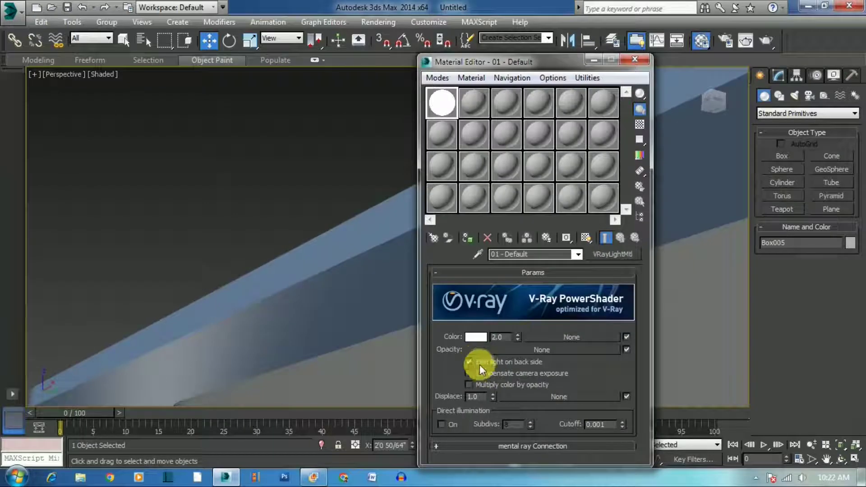
click(469, 373)
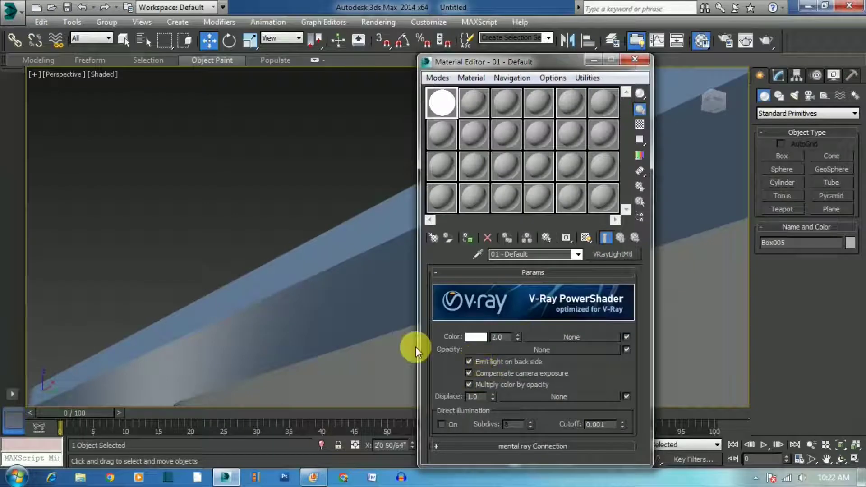
click(332, 198)
drag(500, 61, 119, 57)
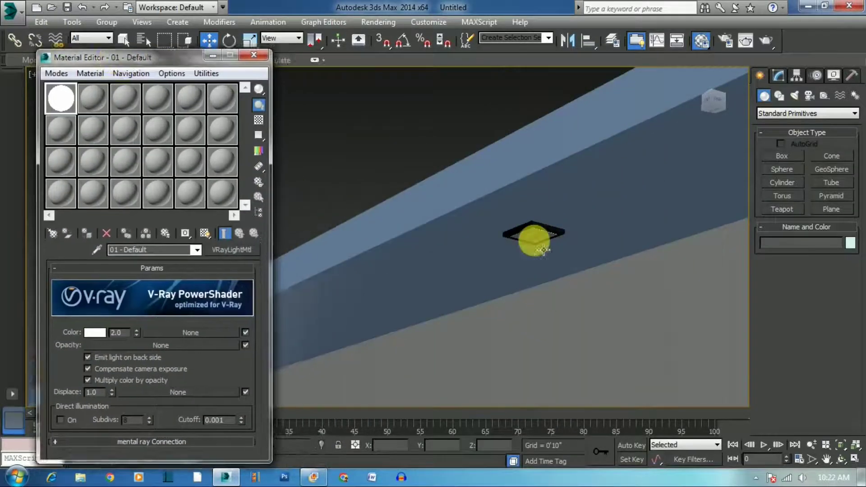
click(531, 235)
click(87, 234)
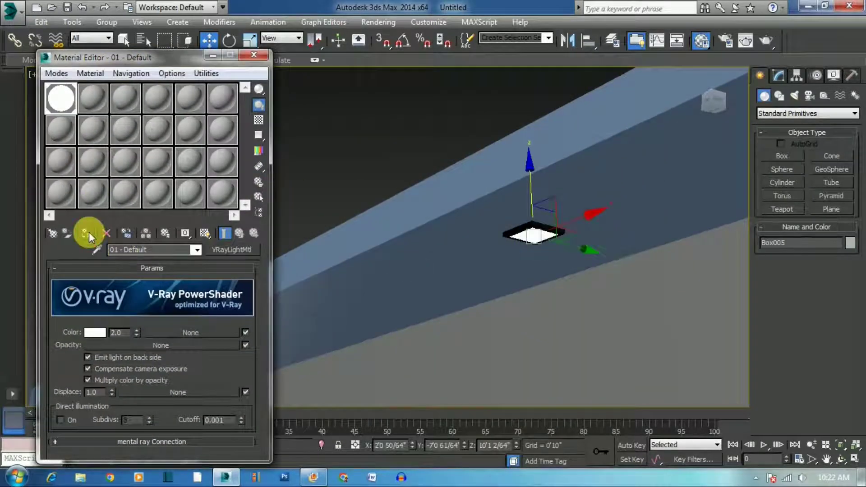
click(254, 55)
click(622, 245)
mouse_move(622, 245)
alt+middle_down()
mouse_move(473, 216)
mouse_move(543, 238)
alt+middle_up()
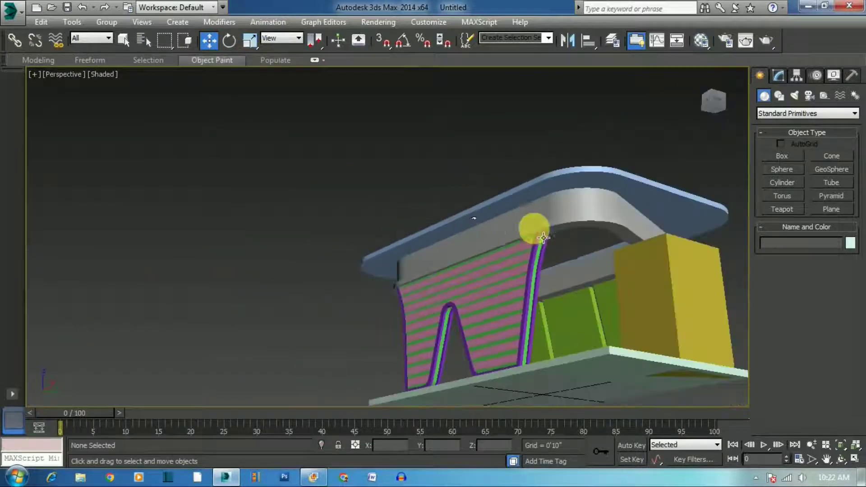
Select the black frame and light panel and group them as Group001
scroll(430, 219, up, 5)
scroll(441, 232, up, 5)
click(444, 250)
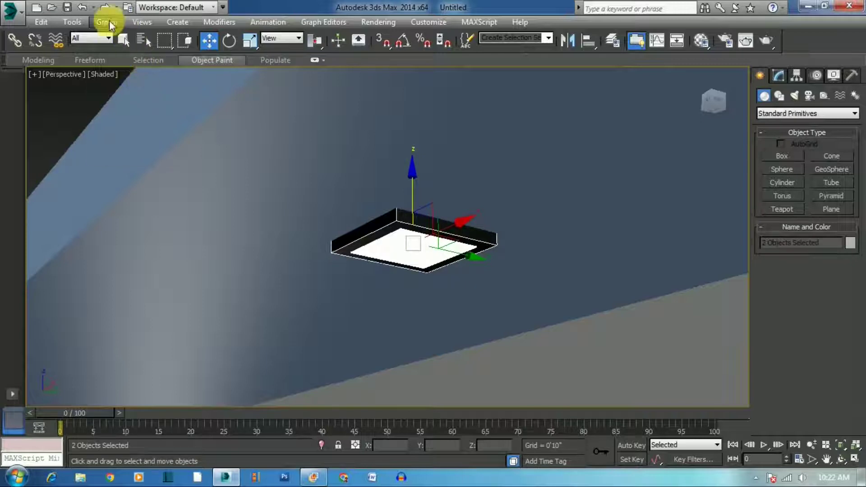
click(106, 22)
click(455, 258)
Scale Group001 up and raise it slightly, then reselect it in Top view
click(249, 40)
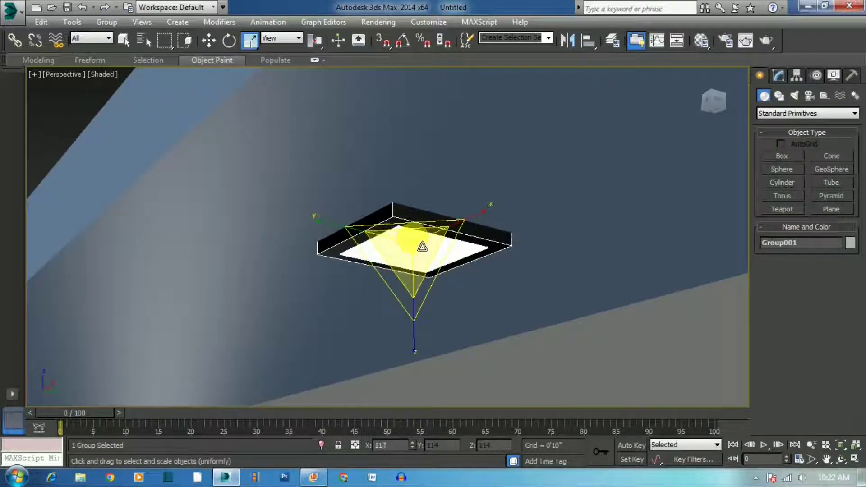
click(209, 40)
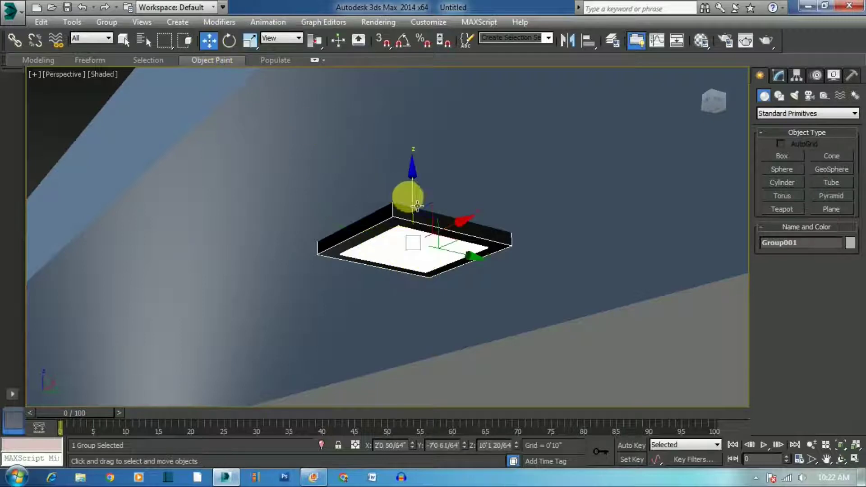
drag(417, 188, 412, 180)
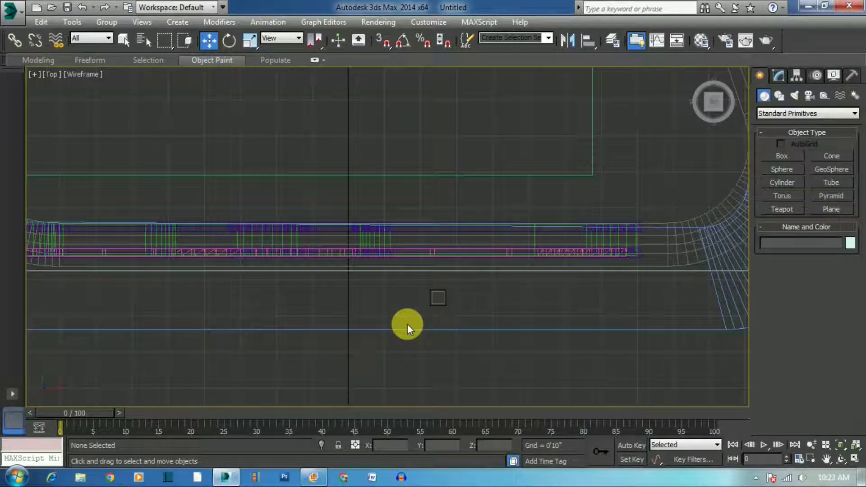
click(464, 299)
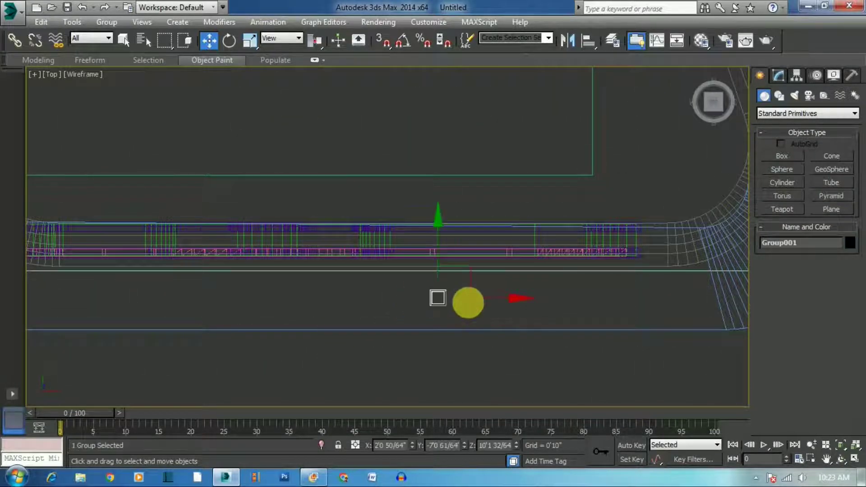
scroll(496, 308, down, 2)
scroll(497, 308, down, 2)
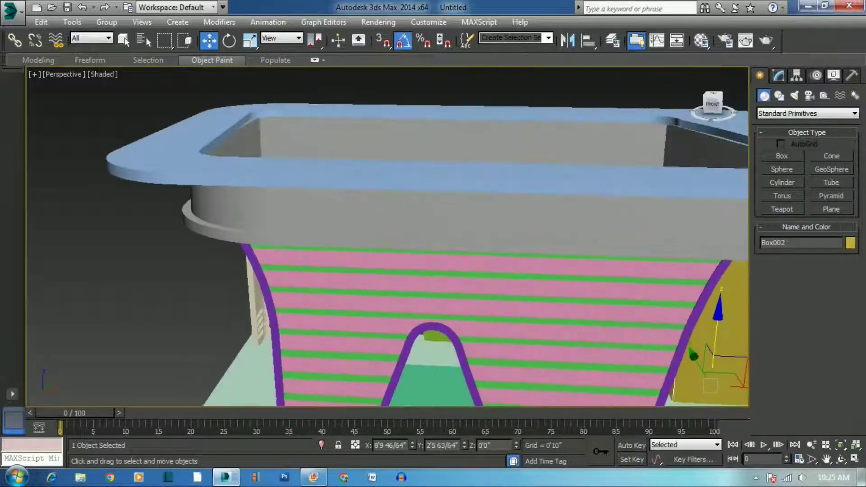
Give the canopy trim line a Radial rendered profile and select floor slab Box001 in Left view
click(768, 315)
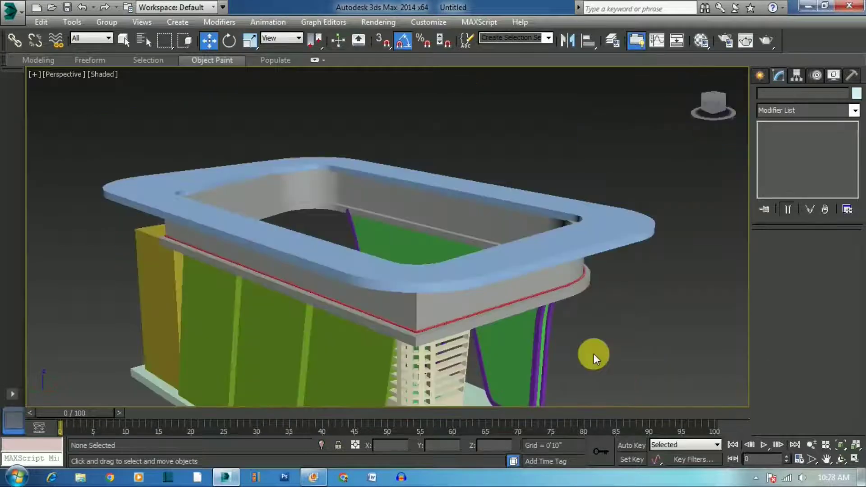
click(720, 99)
click(434, 332)
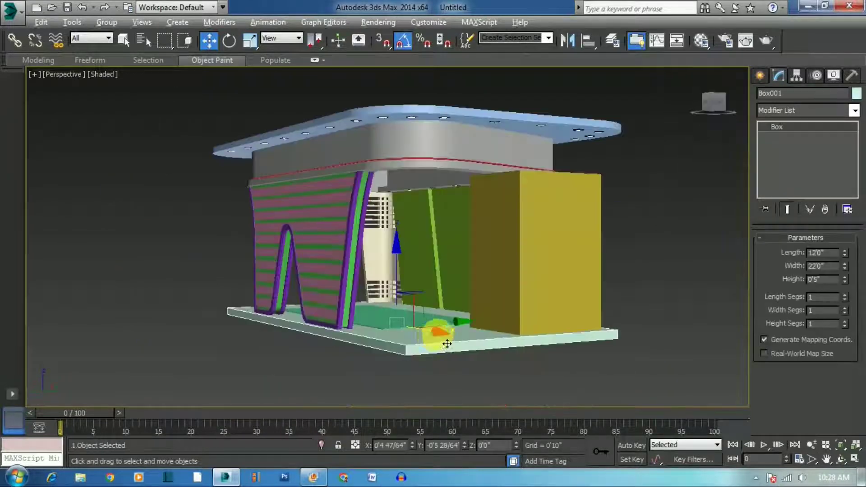
key(alt+w)
right_click(377, 325)
key(alt+w)
click(568, 266)
scroll(419, 356, up, 2)
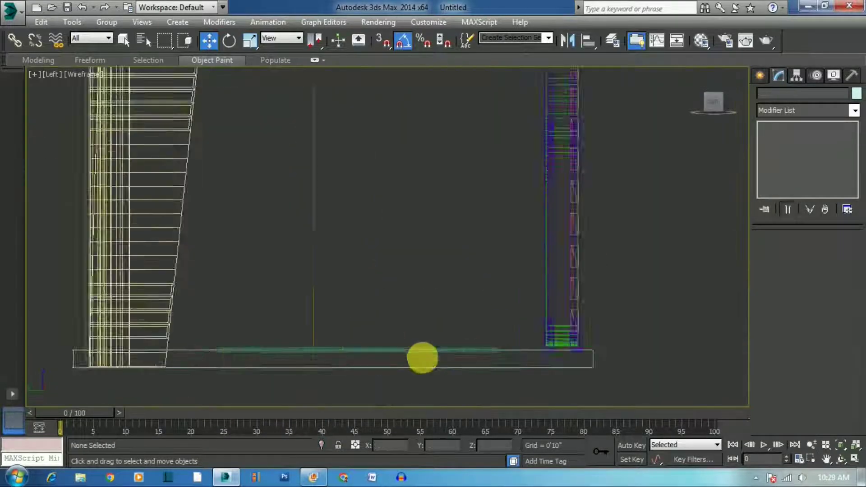
scroll(386, 364, up, 1)
click(401, 373)
scroll(404, 373, down, 1)
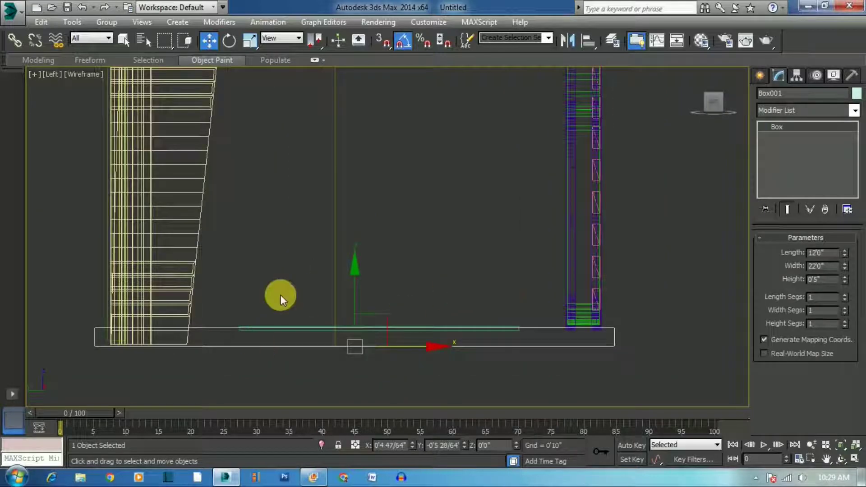
Scale-clone a flattened copy of the floor slab, Box070, and adjust the slabs' heights in Z
click(250, 40)
scroll(380, 347, up, 2)
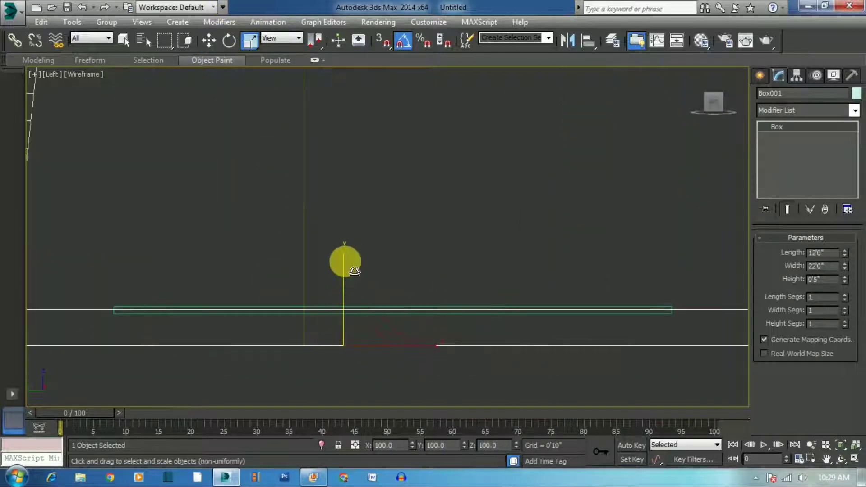
drag(344, 260, 353, 372)
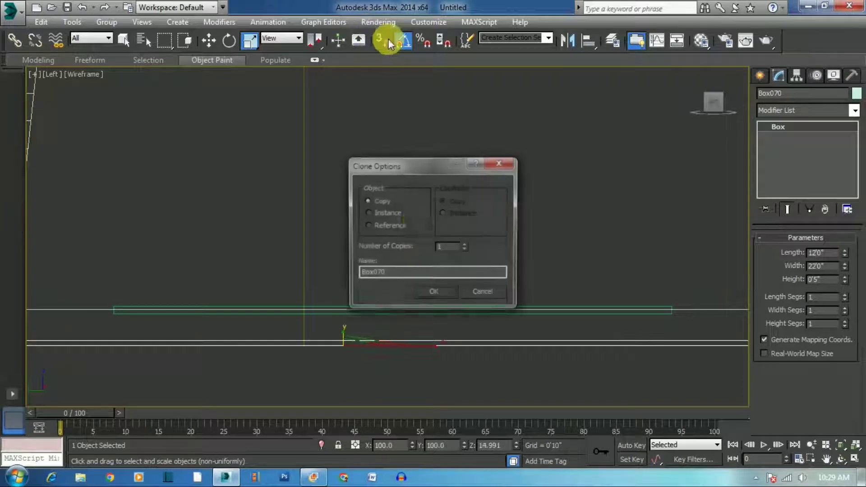
click(438, 293)
key(w)
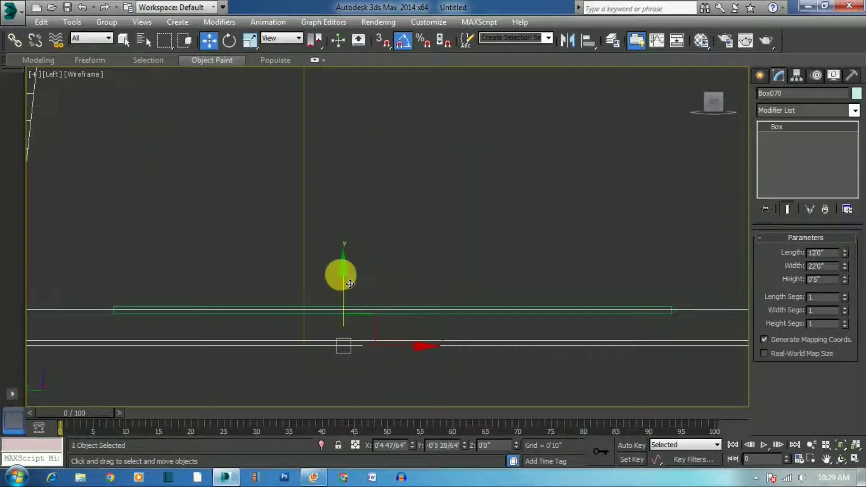
drag(341, 271, 350, 244)
right_click(631, 364)
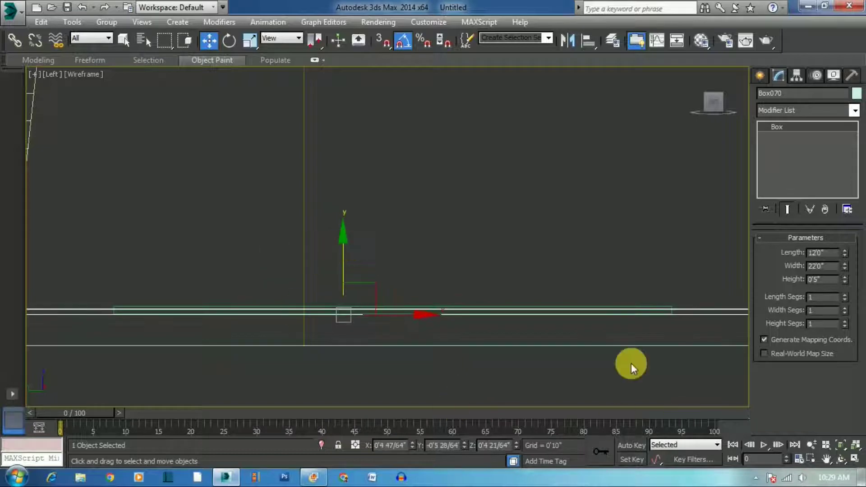
drag(350, 284, 546, 325)
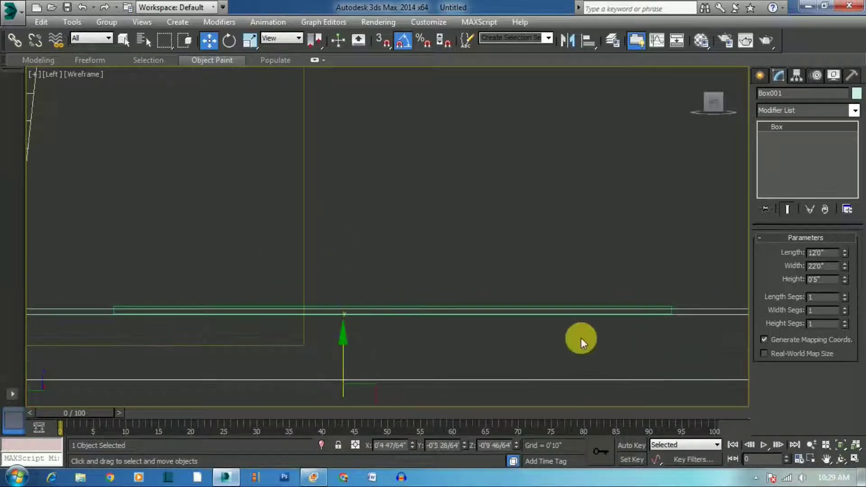
click(107, 305)
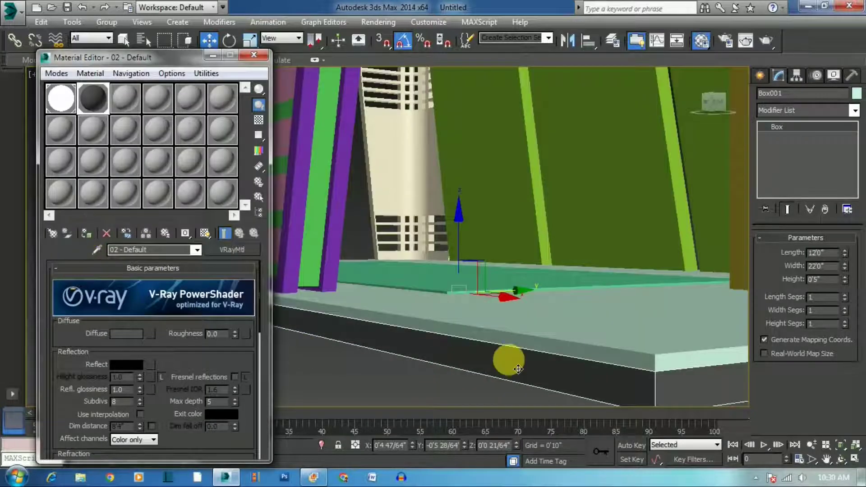
Select slab Box071 and create a new V-Ray material with a white diffuse colour
click(527, 354)
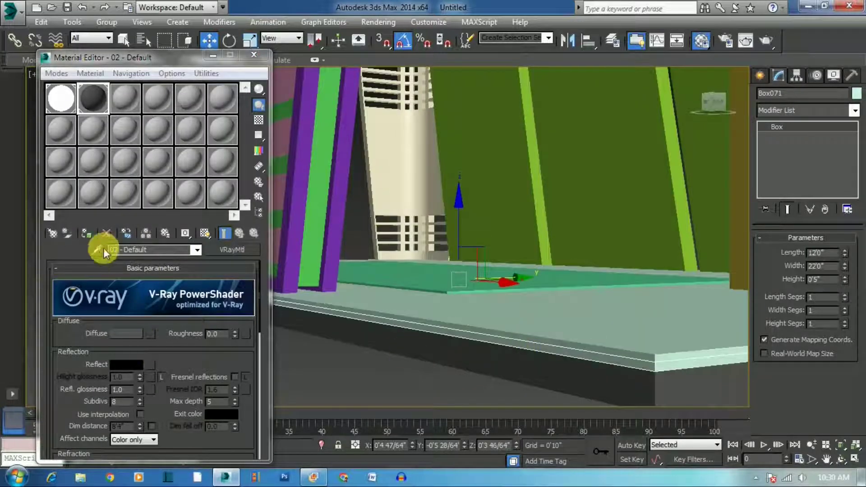
click(86, 232)
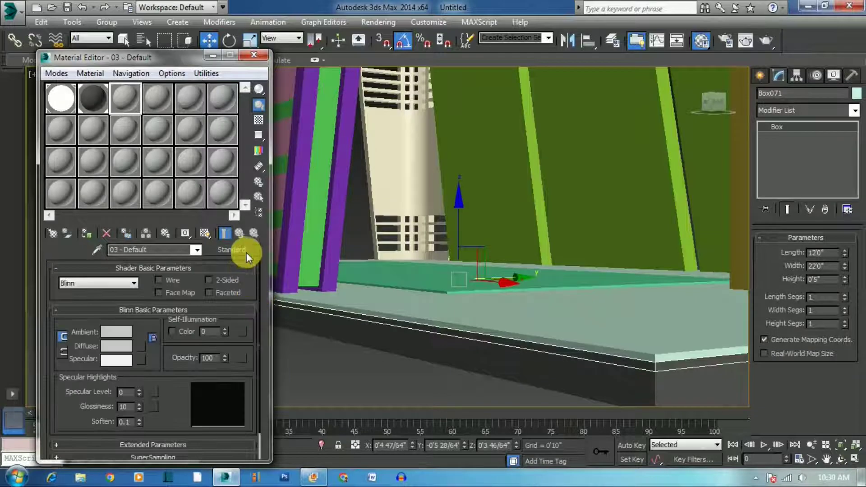
click(247, 251)
double_click(434, 393)
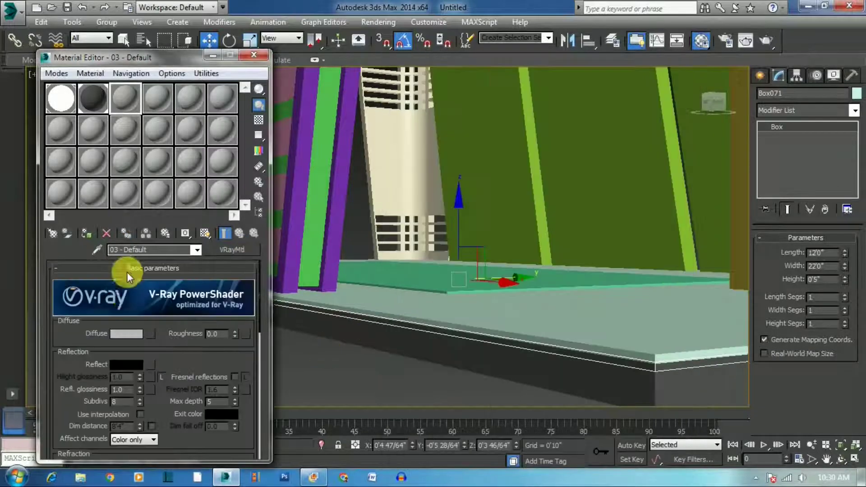
click(135, 333)
drag(361, 169, 360, 176)
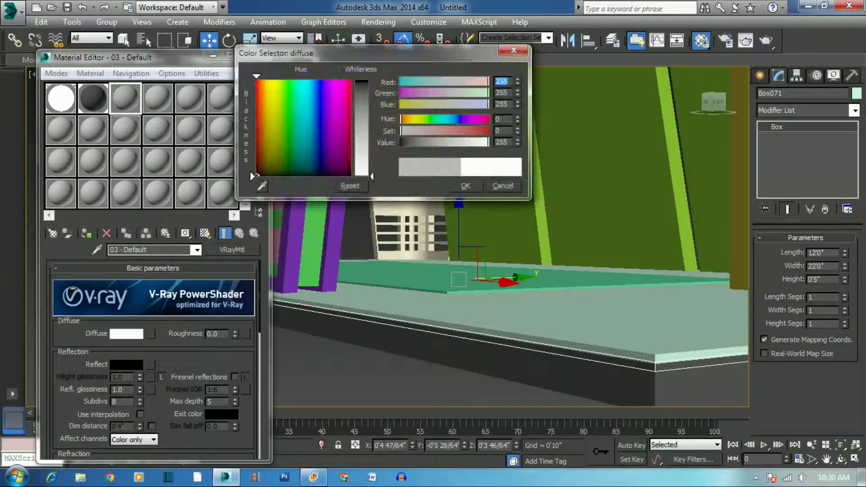
click(465, 186)
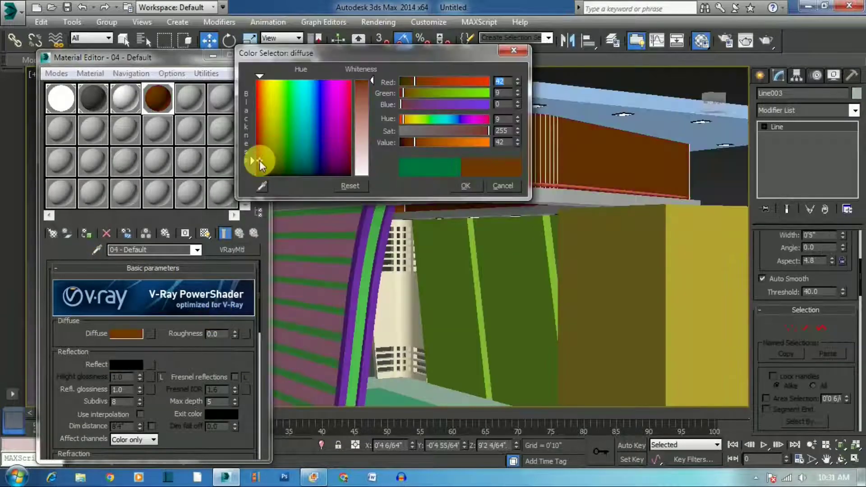
Turn the diffuse dark red, then drop the fCagol wood texture onto the floor
drag(259, 160, 256, 162)
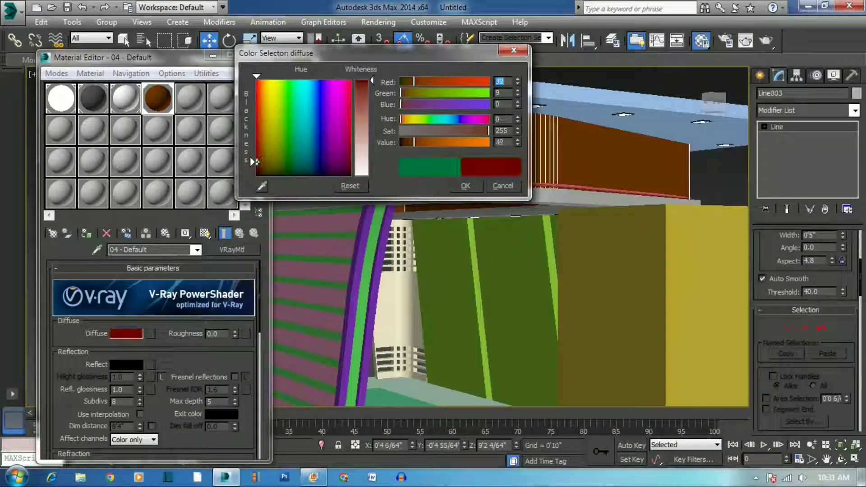
click(469, 185)
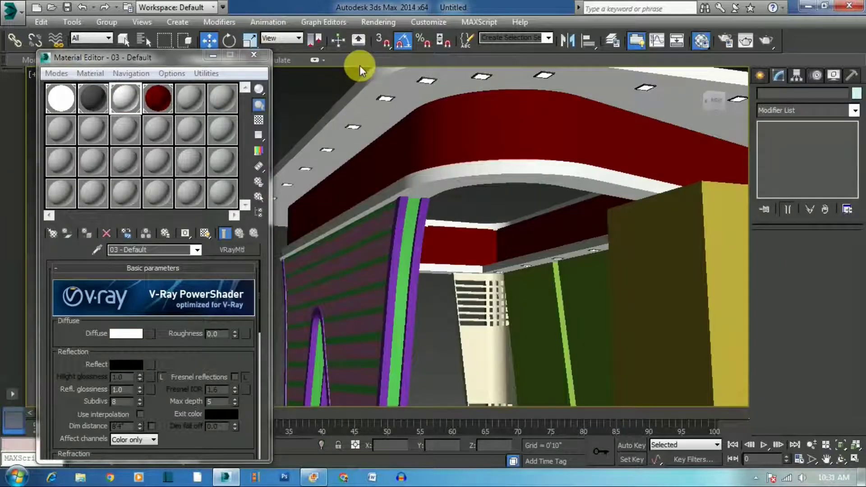
scroll(490, 262, down, 5)
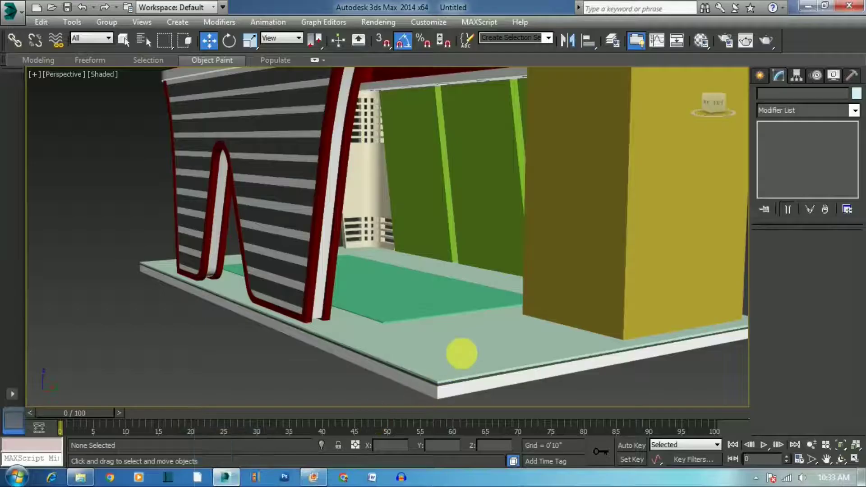
drag(204, 430, 471, 362)
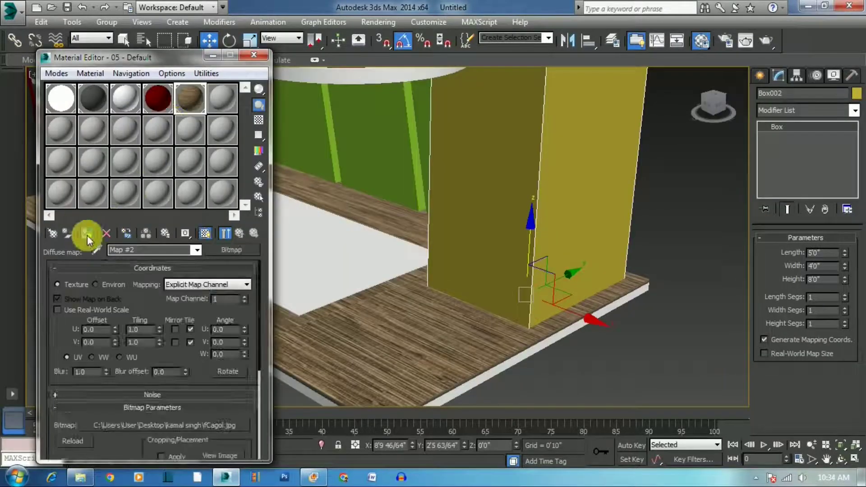
Apply the wood material to Box002 and give the thin side panel a Shell modifier
click(86, 234)
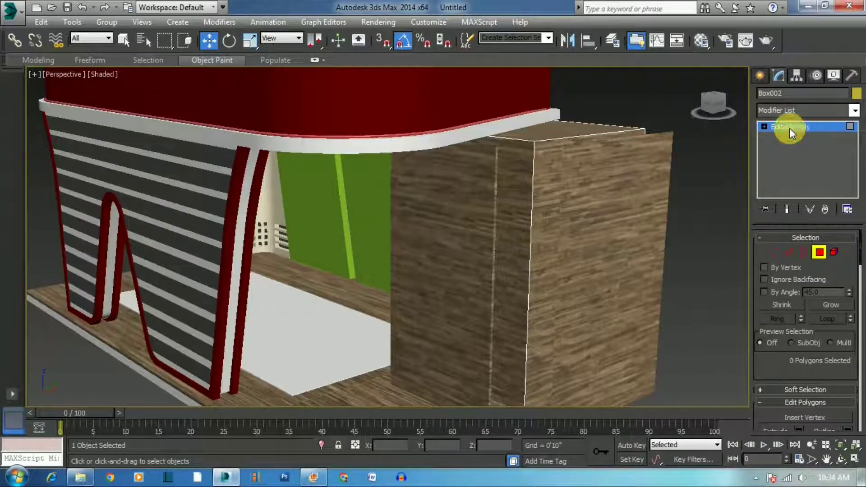
click(854, 110)
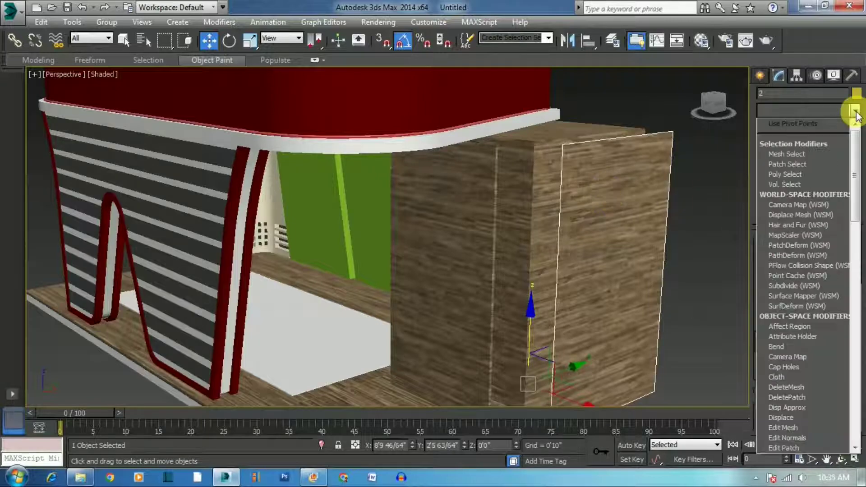
text(Shell)
click(821, 123)
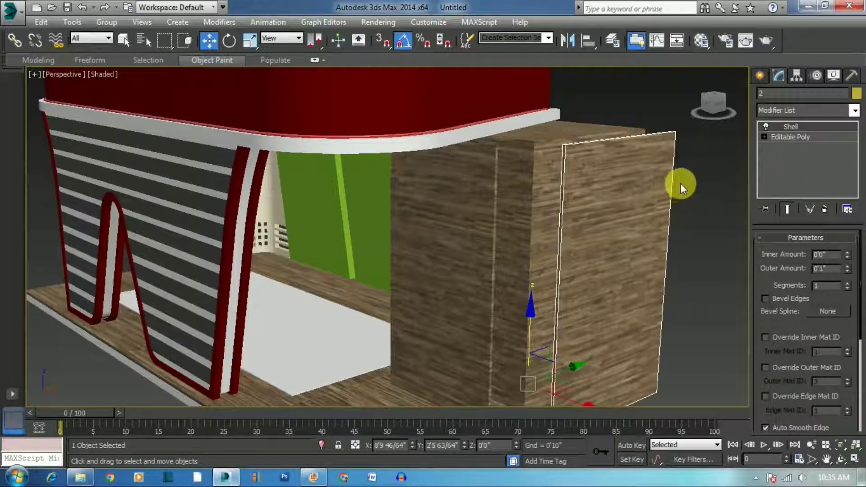
click(680, 183)
click(661, 194)
Assign the dark grey 02 - Default VRayMtl to side panel '2'
scroll(669, 176, down, 5)
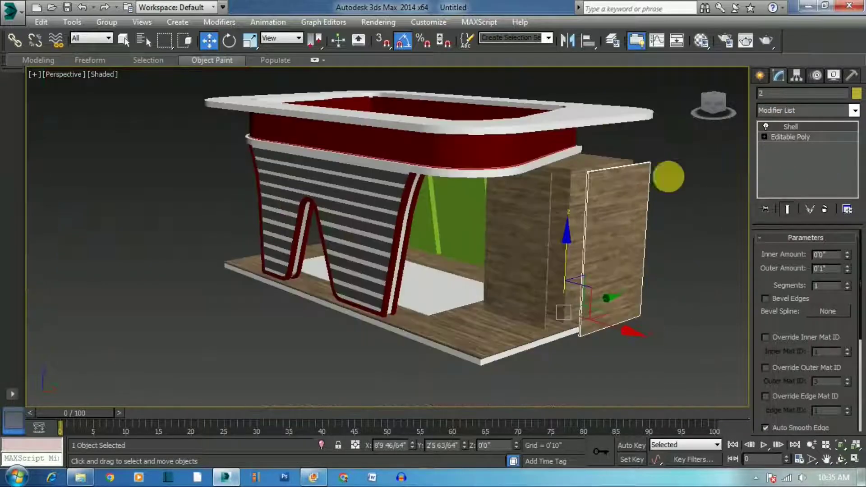
click(713, 102)
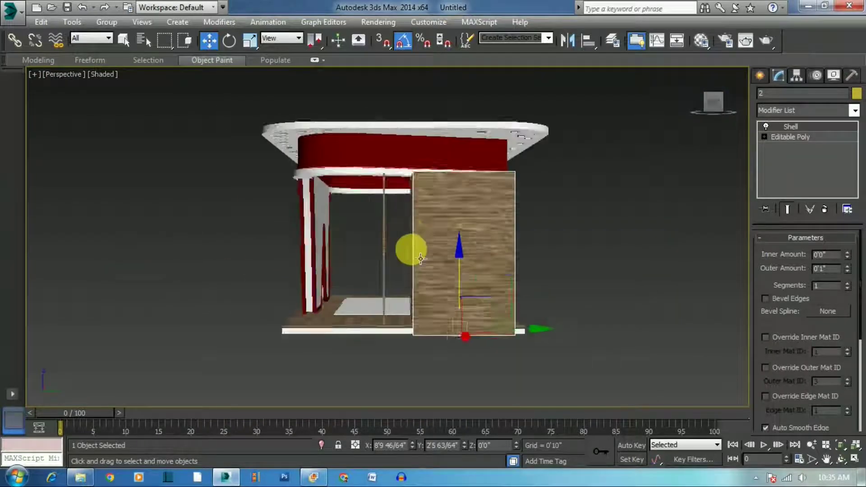
scroll(417, 253, up, 3)
key(m)
click(103, 105)
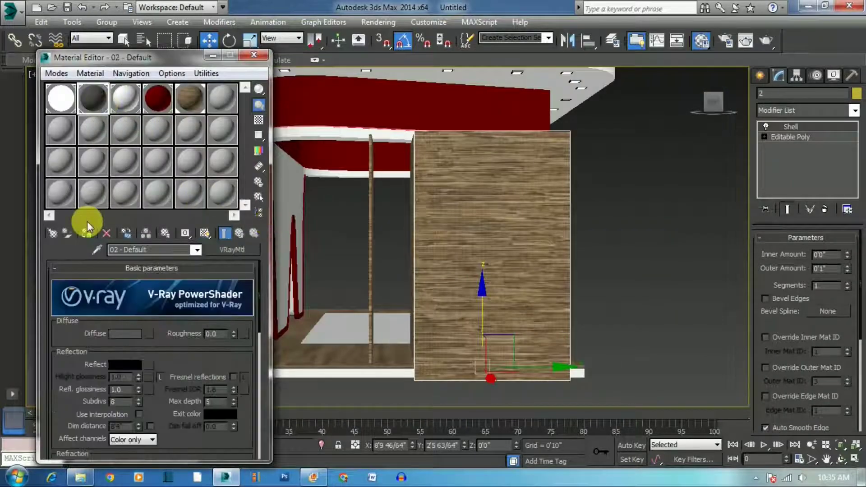
click(87, 234)
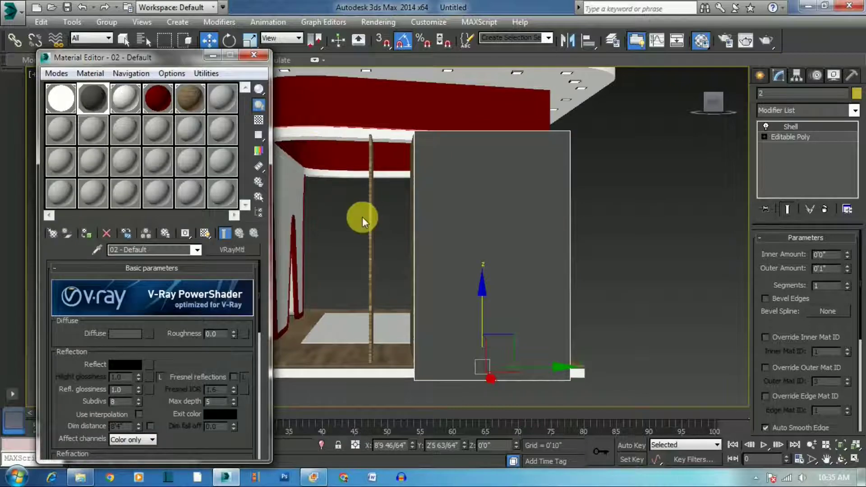
click(378, 232)
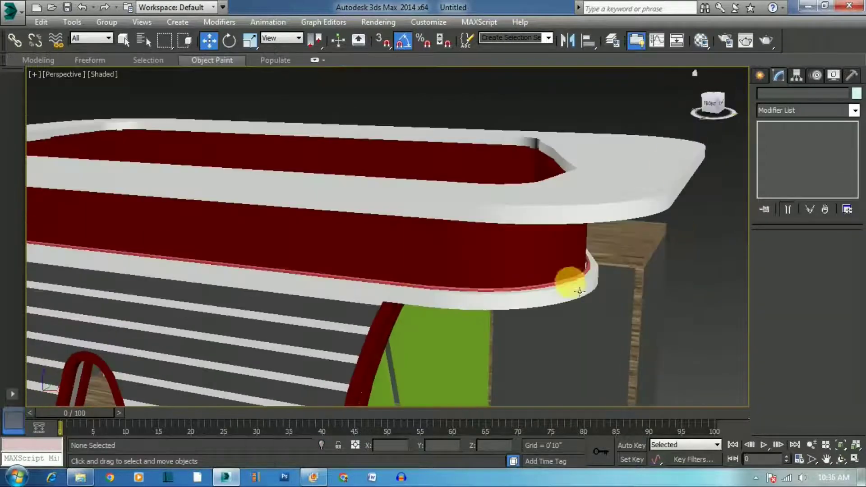
Select trim line Line043 and create a VRayLightMtl in an empty material slot
click(564, 293)
key(m)
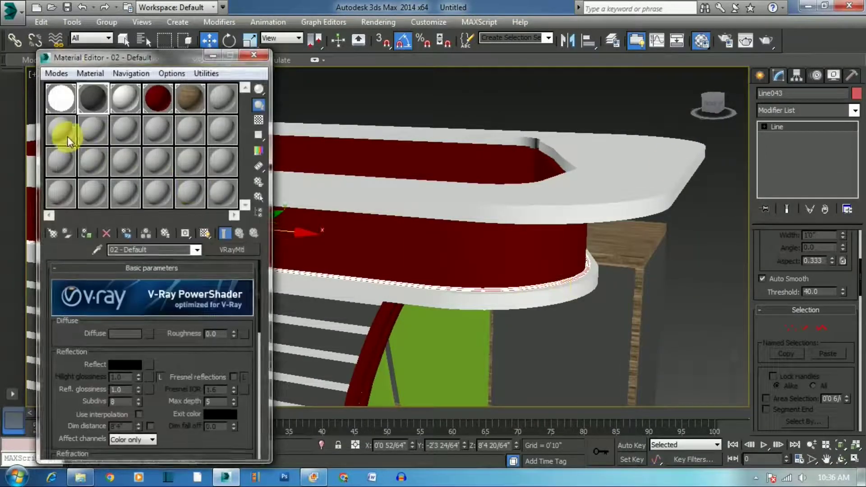
click(67, 141)
click(230, 250)
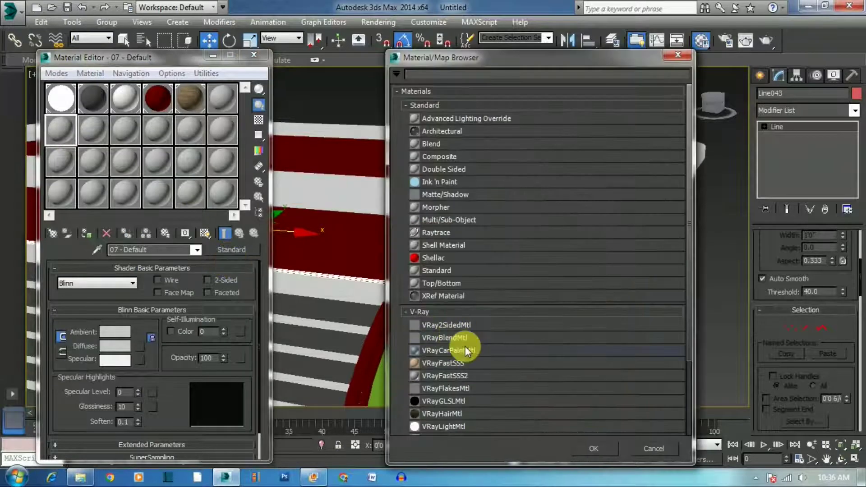
scroll(451, 361, down, 1)
double_click(440, 381)
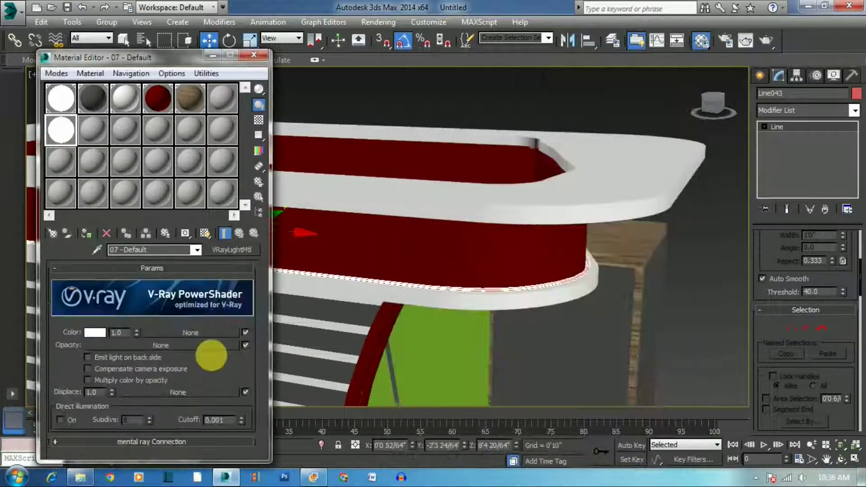
Set the light material's colour to a bright, fully saturated yellow
click(97, 332)
click(270, 99)
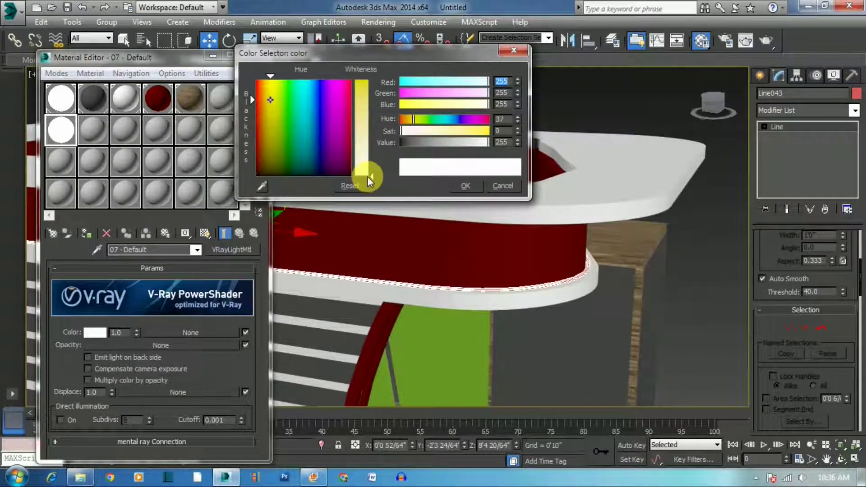
drag(372, 177, 376, 88)
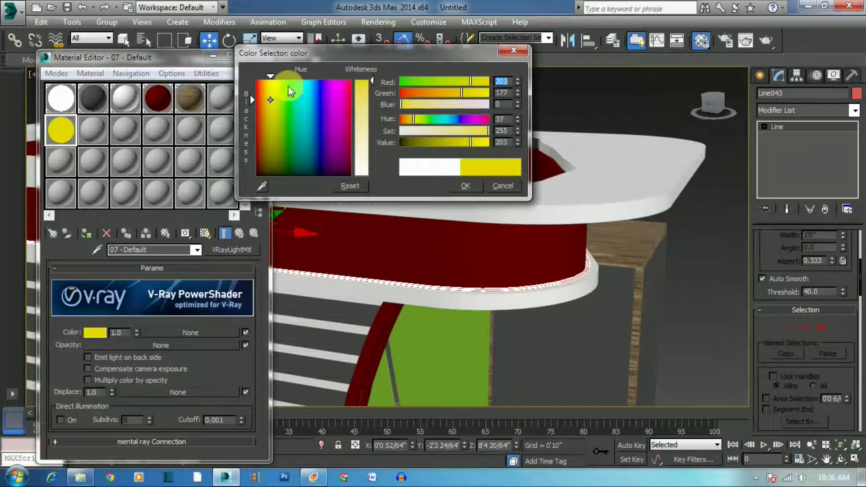
click(272, 88)
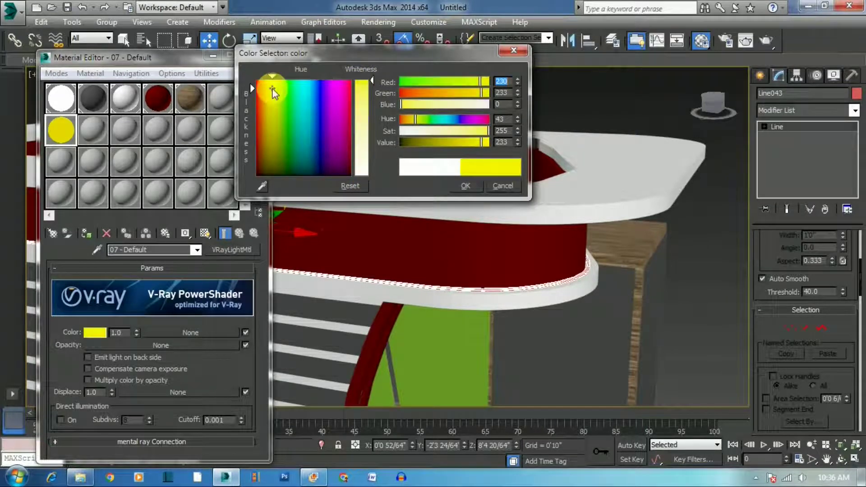
click(460, 187)
text(3)
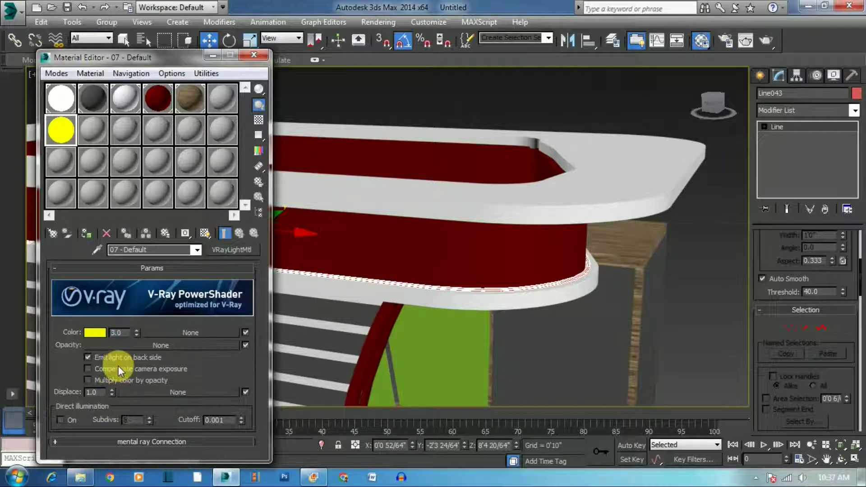
Apply the yellow light material to the trim line and drag the images poster file into 3ds Max
click(89, 234)
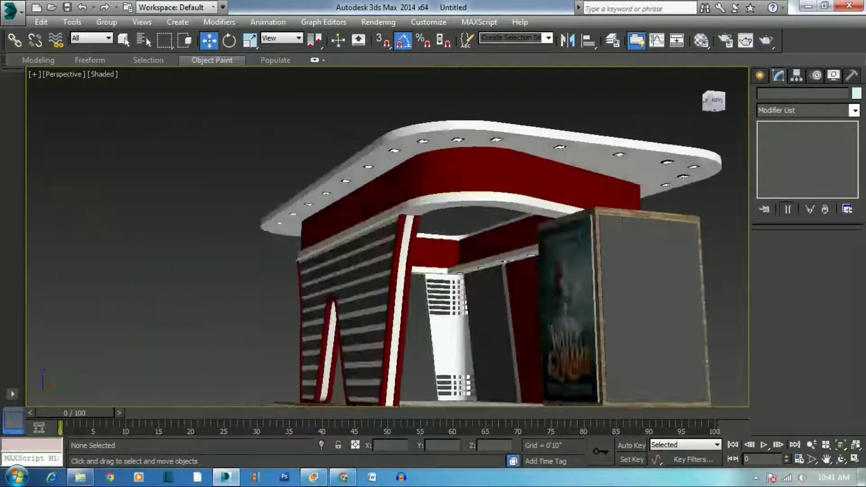
alt+middle_drag(343, 180, 377, 164)
scroll(479, 271, down, 2)
scroll(475, 285, up, 6)
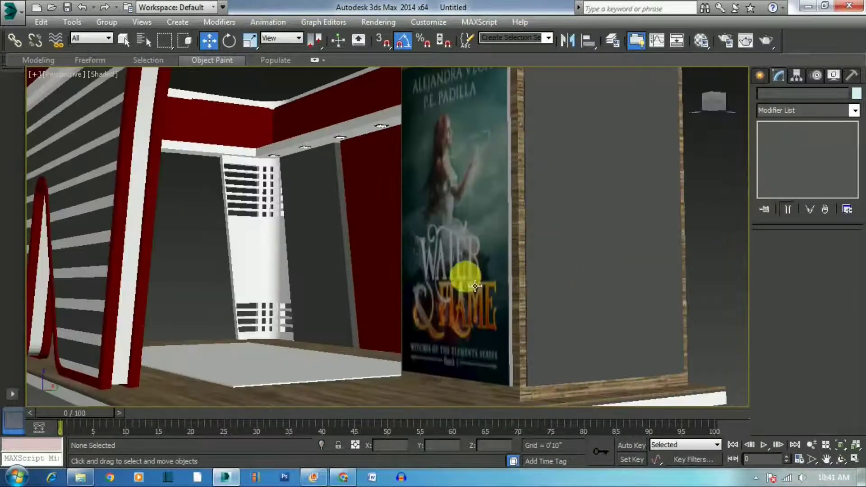
scroll(475, 286, down, 6)
click(89, 480)
mouse_move(211, 92)
mouse_down()
mouse_move(244, 475)
mouse_move(568, 258)
mouse_up()
Select the three wall panels and Shift-drag to make copies of them
click(713, 100)
click(454, 290)
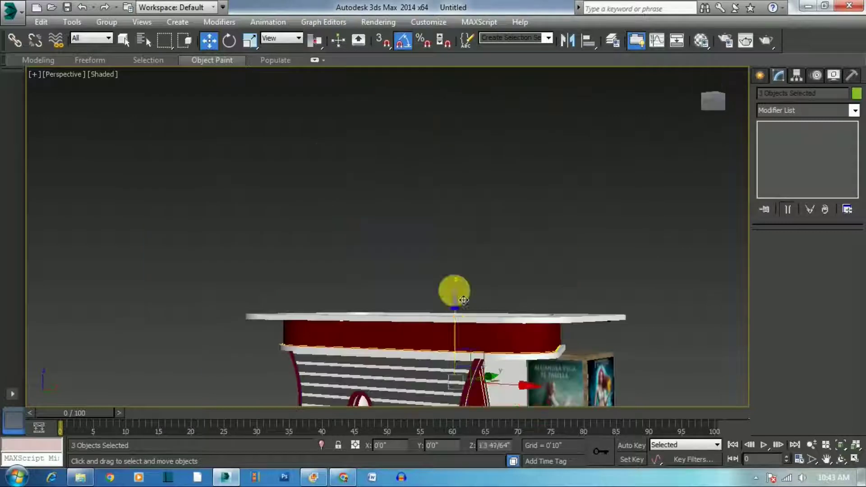
key(z)
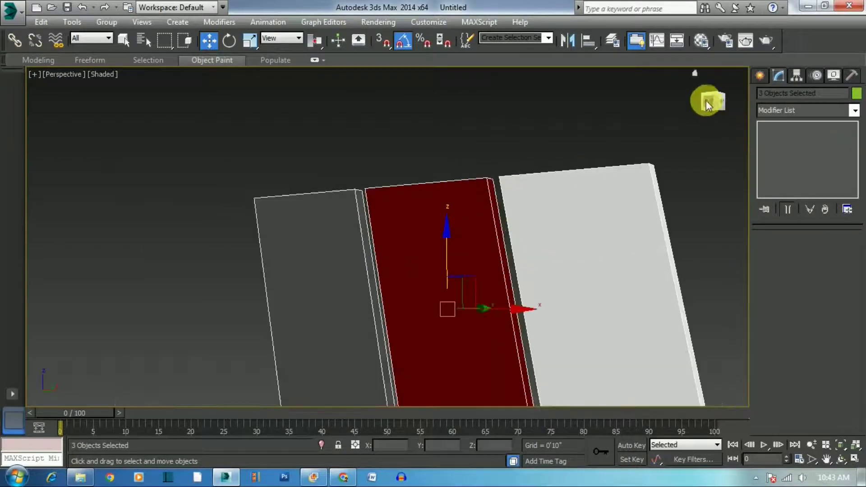
drag(708, 104, 657, 188)
shift+drag(506, 290, 489, 291)
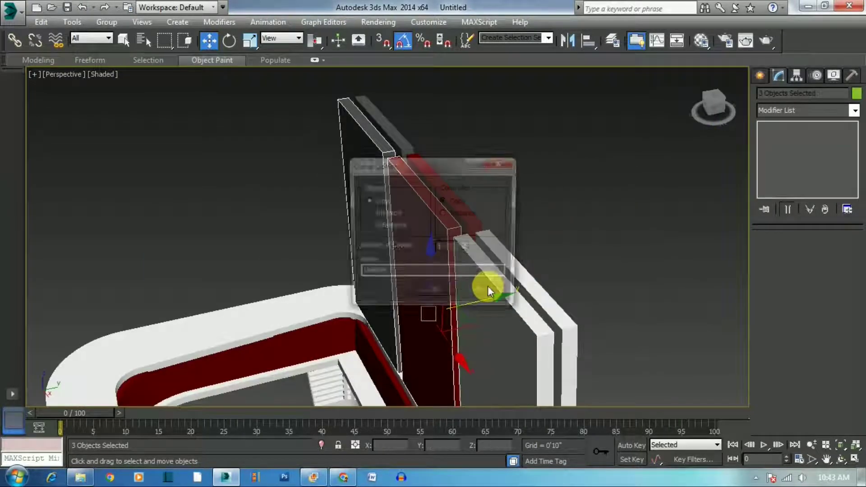
click(435, 290)
Switch to Select and Scale and set up a front view of the panels
click(251, 42)
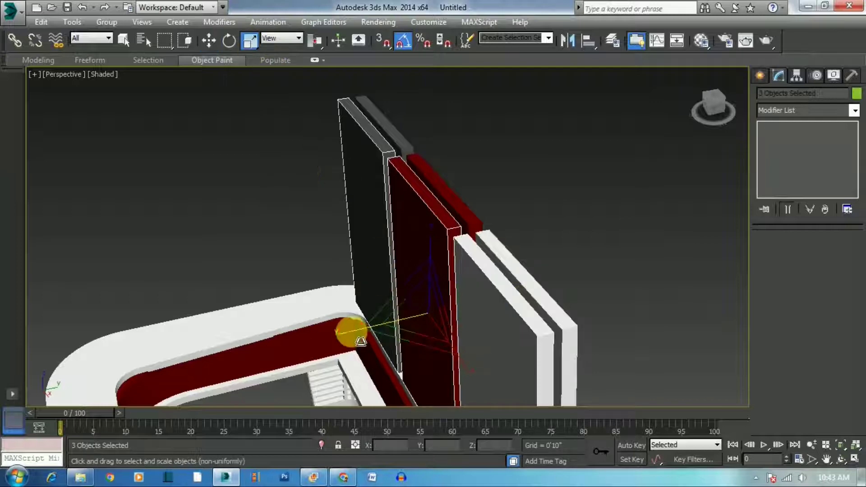
drag(348, 332, 386, 344)
click(716, 108)
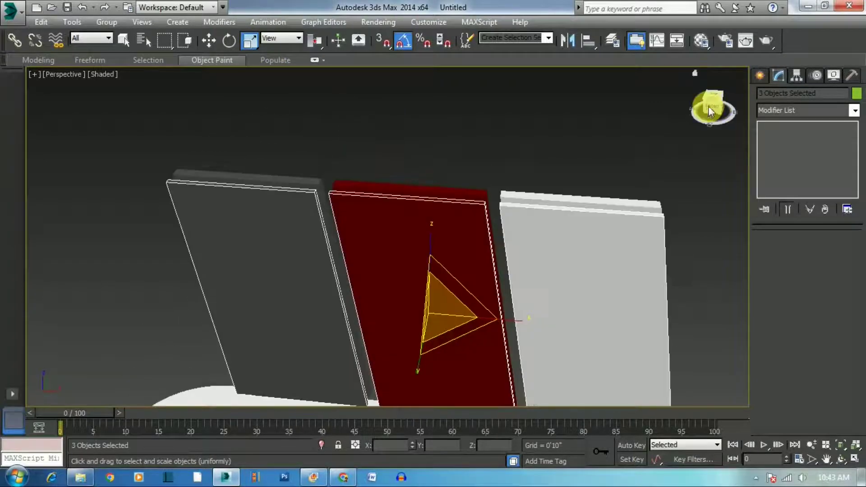
click(284, 228)
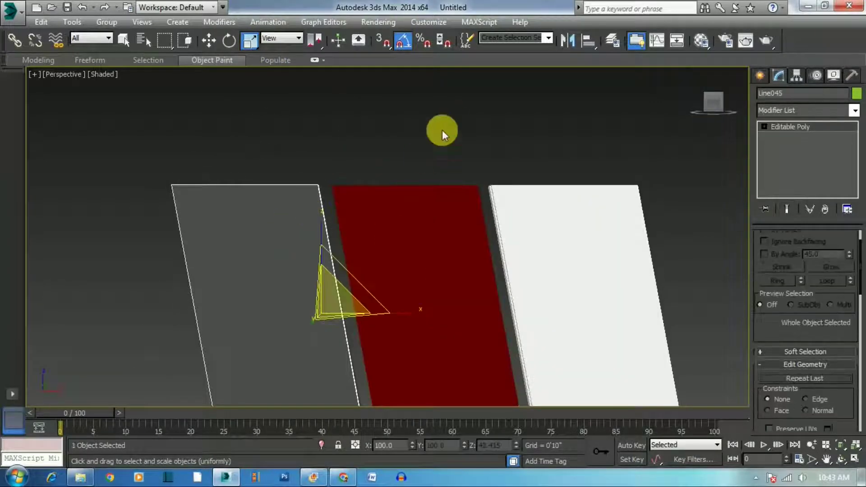
scroll(451, 127, down, 5)
alt+middle_drag(495, 113, 383, 179)
scroll(388, 182, up, 5)
key(f)
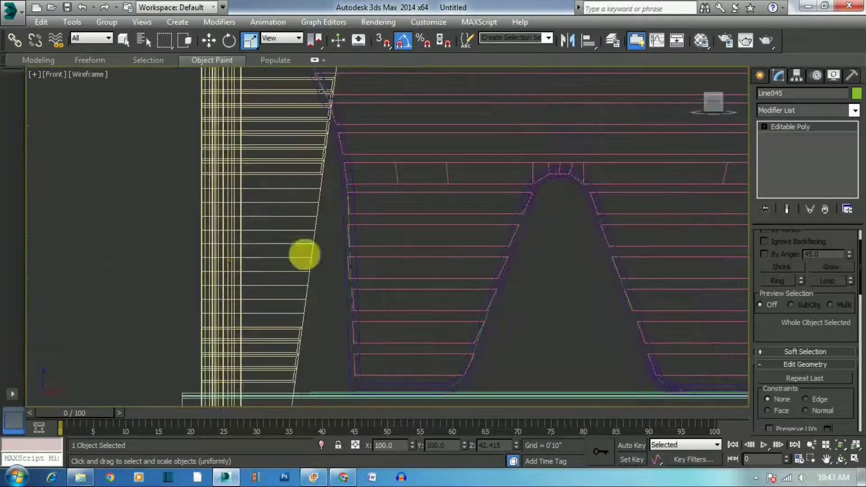
click(194, 231)
scroll(412, 313, down, 5)
scroll(415, 140, up, 5)
scroll(422, 250, down, 2)
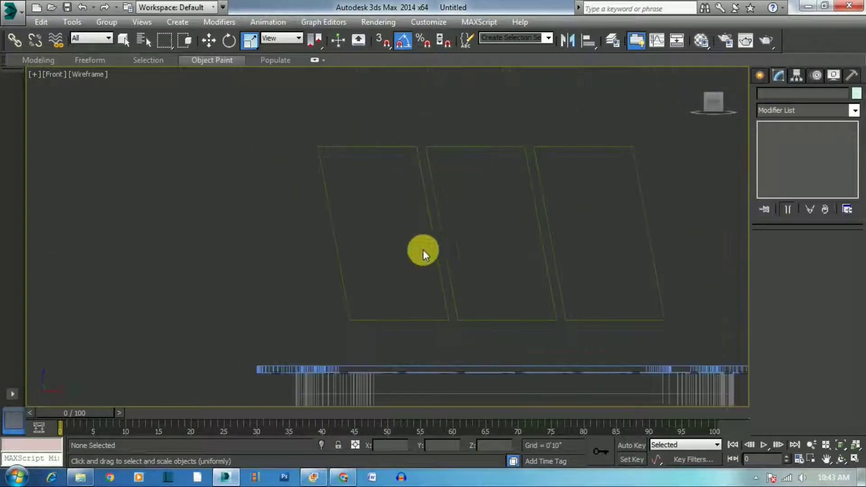
Shrink the left panel to about 95% and the middle panel slightly
click(425, 208)
scroll(410, 209, up, 2)
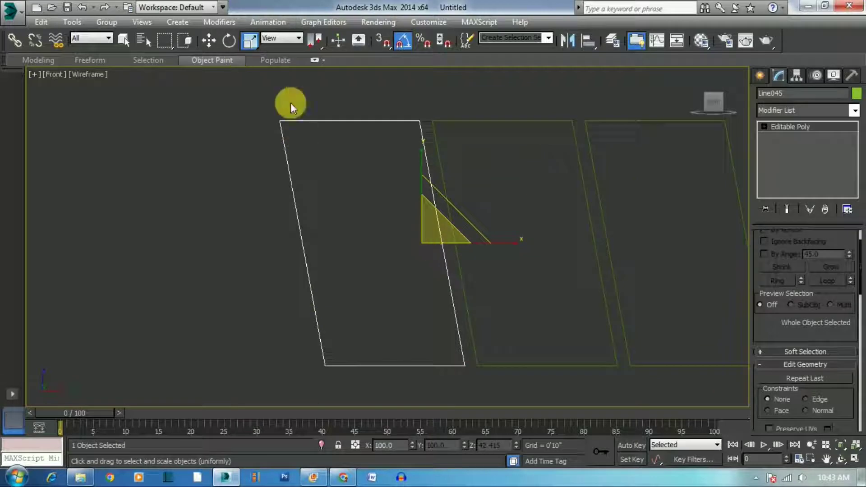
scroll(772, 397, up, 2)
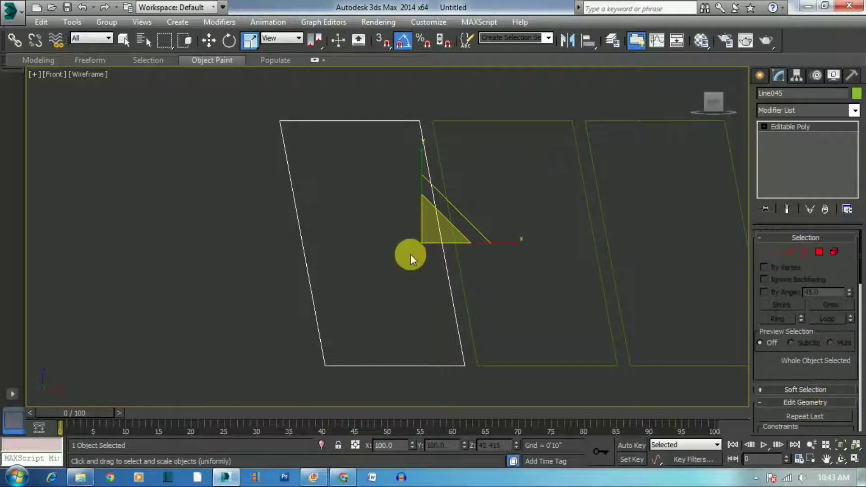
drag(431, 247, 433, 255)
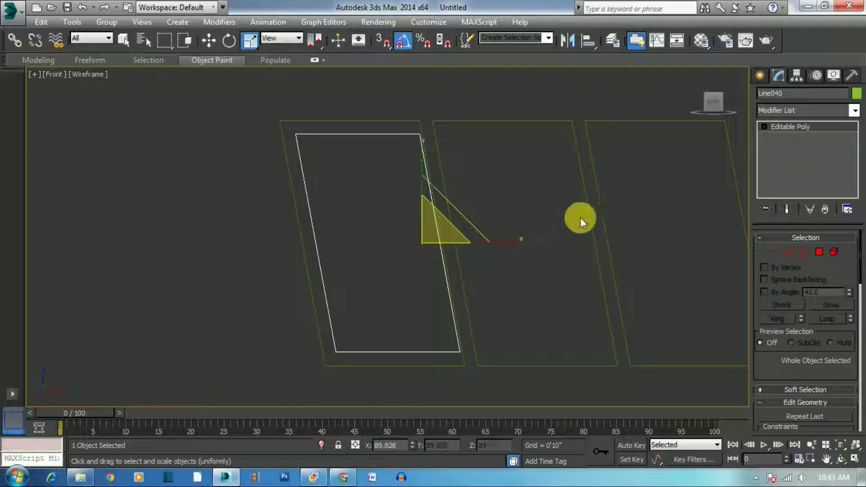
click(597, 217)
drag(582, 254, 600, 258)
Select the right panel, Line046, and pan the Front view to frame all three
click(160, 263)
middle_drag(747, 276, 576, 276)
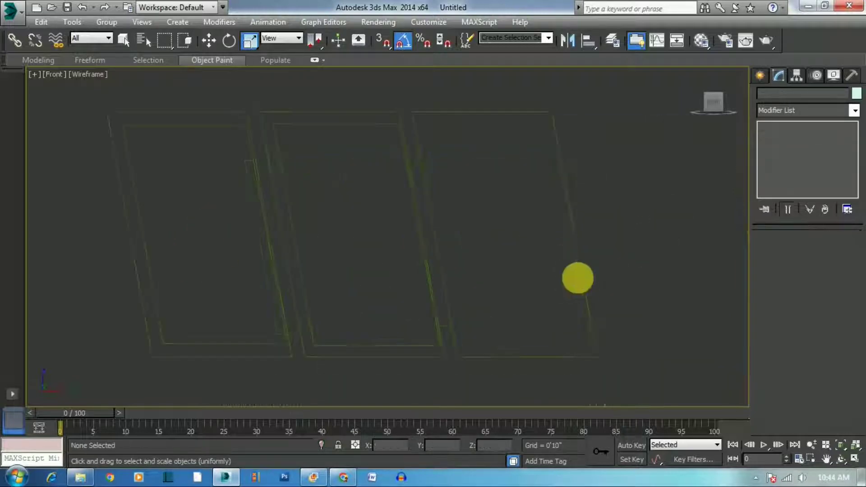
click(574, 246)
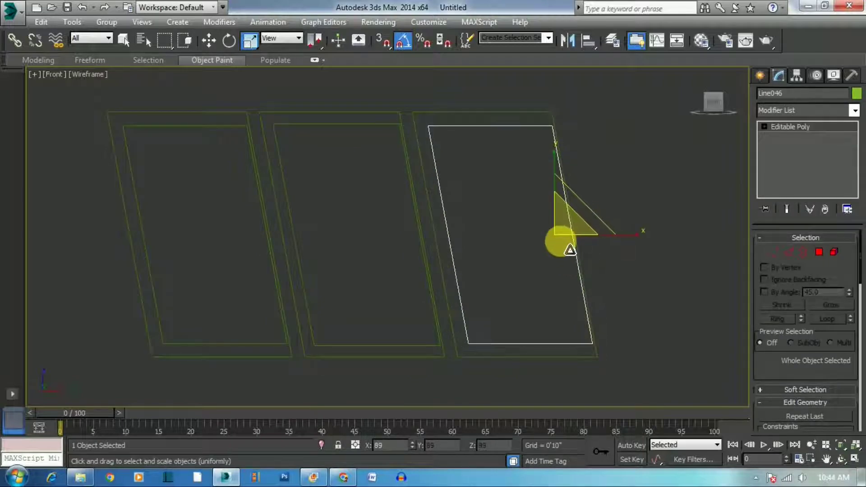
middle_drag(251, 260, 398, 311)
Scale the UVW Map gizmo on Line045 so the Oxford cover fills the panel
scroll(348, 217, up, 4)
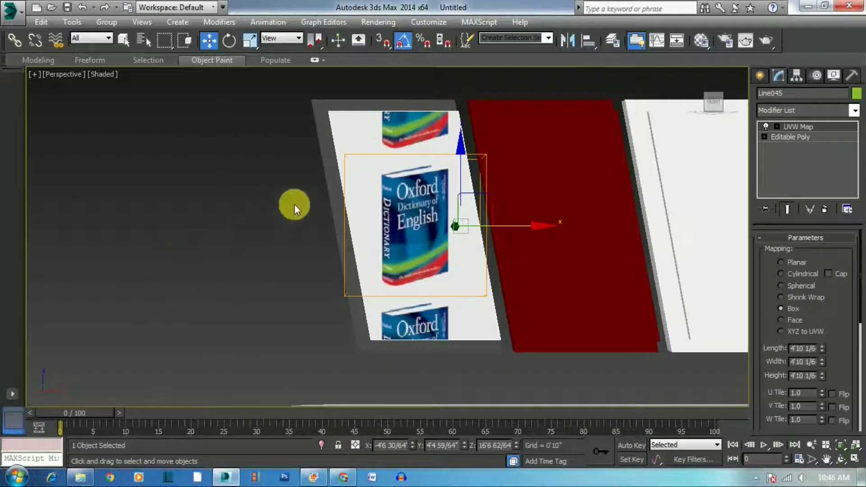
drag(708, 103, 697, 105)
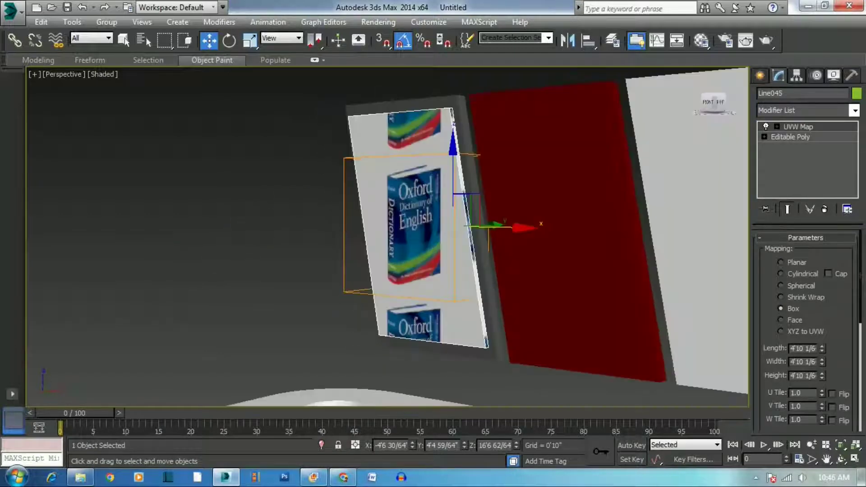
click(796, 137)
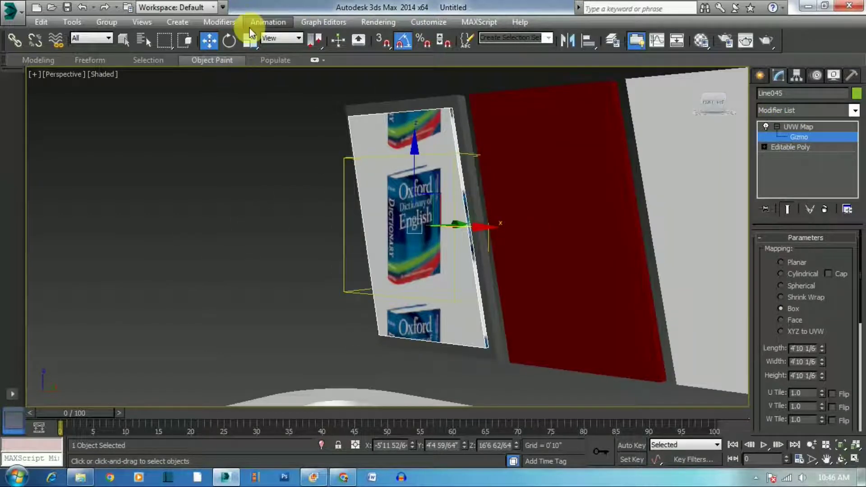
click(249, 40)
drag(415, 146, 432, 193)
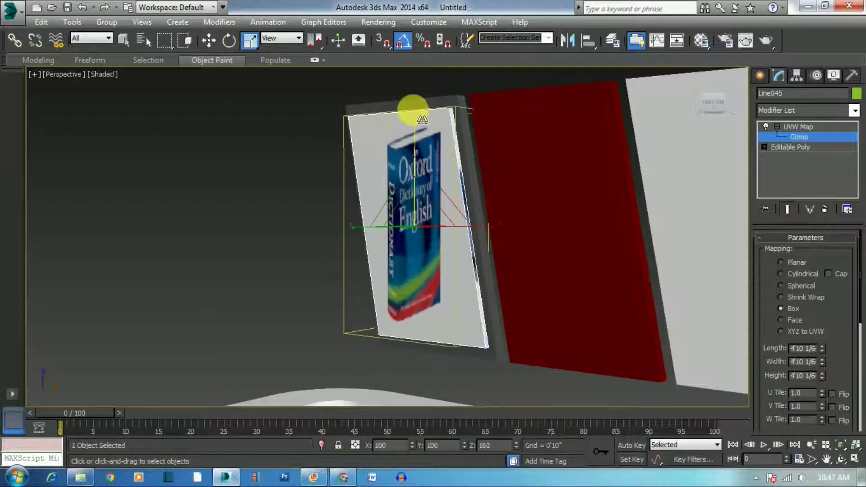
drag(483, 228, 492, 229)
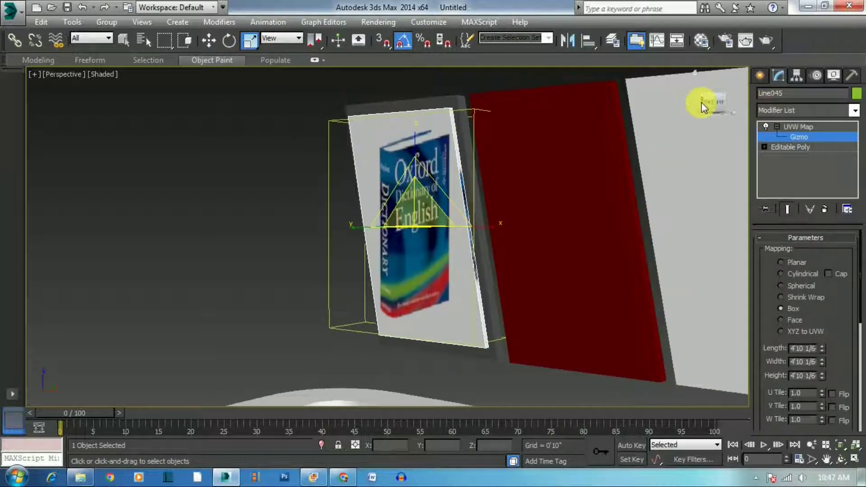
Drag the Trial by Fae and Frozen Witch cover images from Explorer onto the panels
click(86, 476)
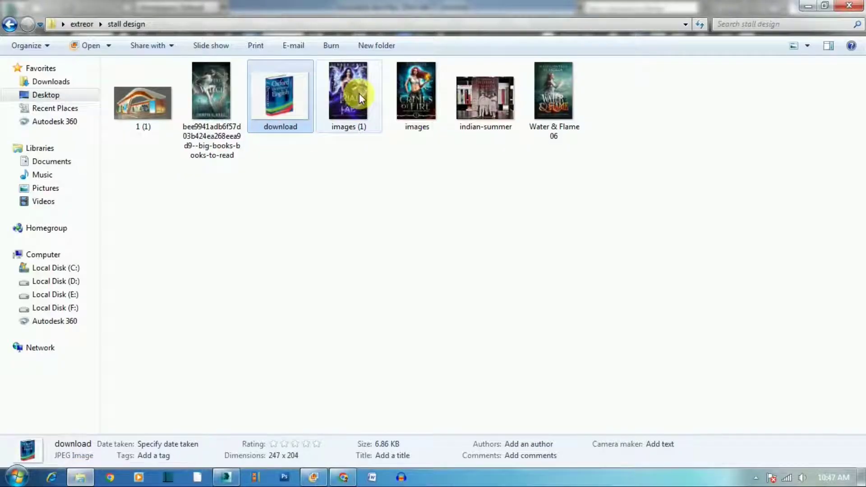
mouse_move(359, 93)
mouse_down()
mouse_move(248, 285)
mouse_move(338, 125)
mouse_up()
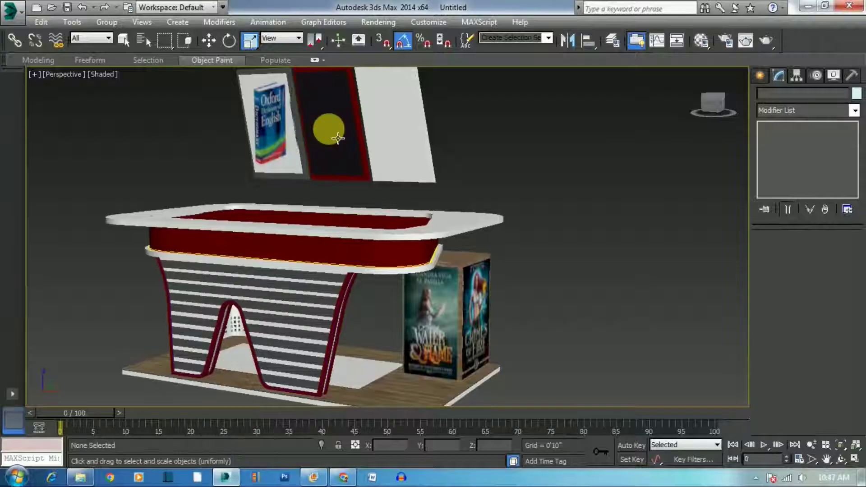
click(80, 477)
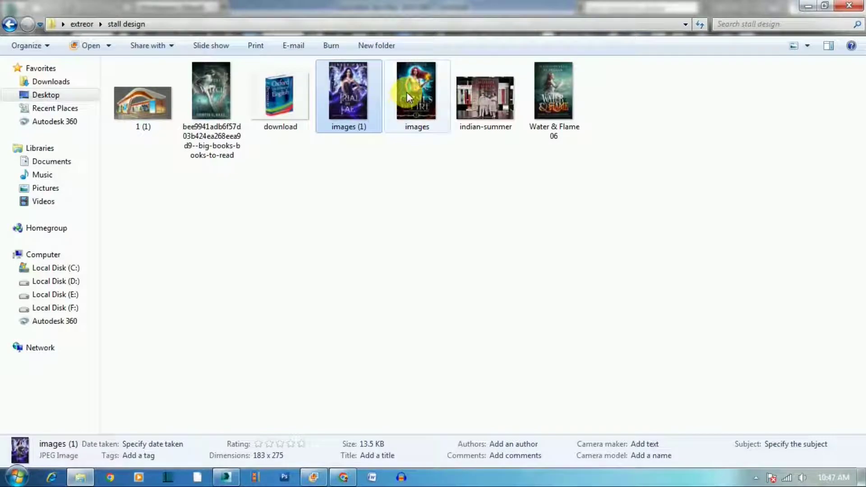
drag(405, 102, 367, 212)
mouse_move(232, 133)
mouse_down()
mouse_move(234, 386)
mouse_move(543, 199)
mouse_up()
scroll(426, 341, down, 3)
scroll(426, 340, up, 3)
Add a UVW Map modifier to the middle panel, Line044, so its cover shows
click(405, 260)
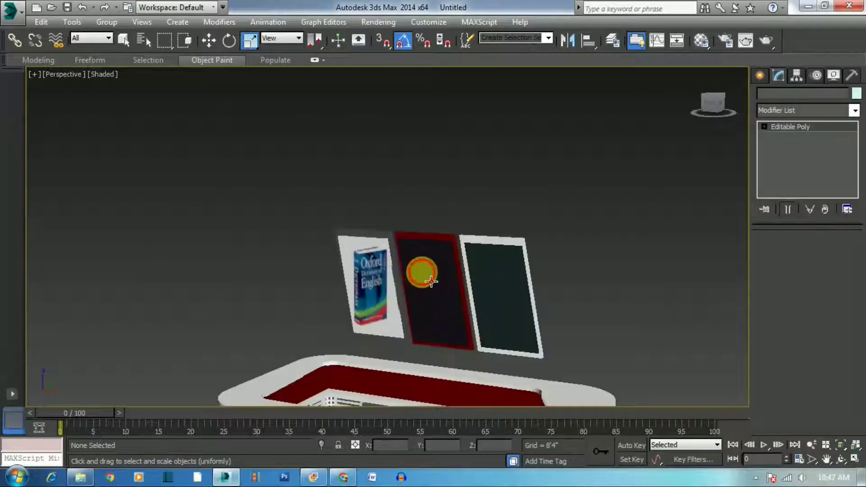
click(710, 98)
scroll(485, 321, up, 3)
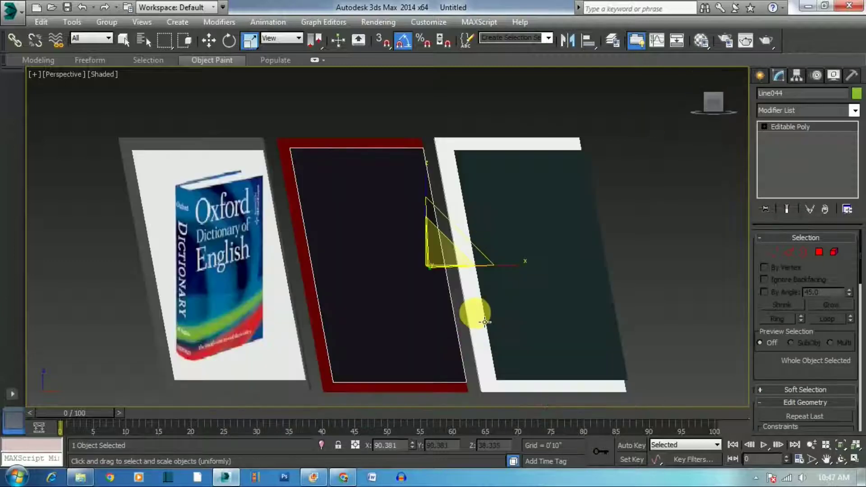
click(853, 111)
scroll(846, 236, down, 15)
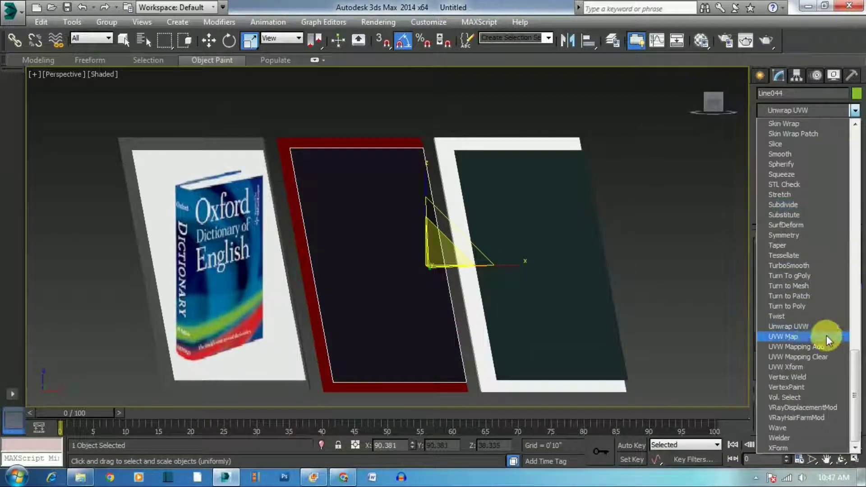
click(807, 337)
Add a UVW Map to the right panel, Line046, then lower the poster panels in Z
click(531, 255)
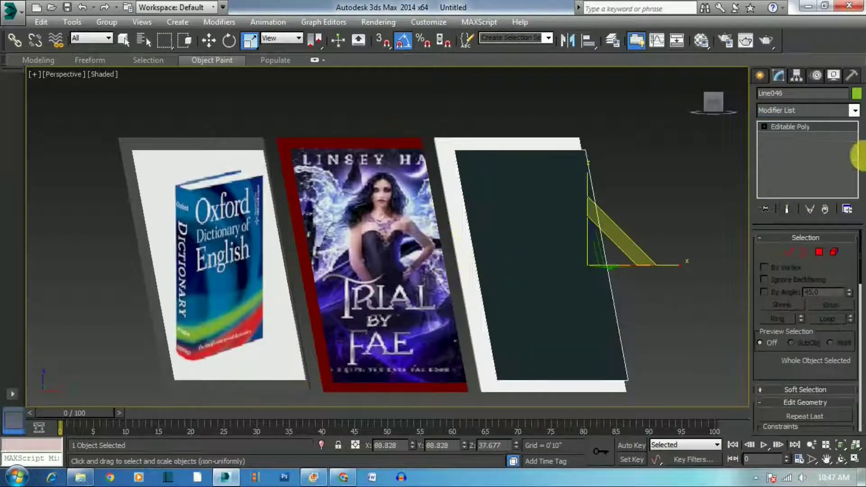
click(854, 111)
scroll(798, 334, down, 15)
click(798, 336)
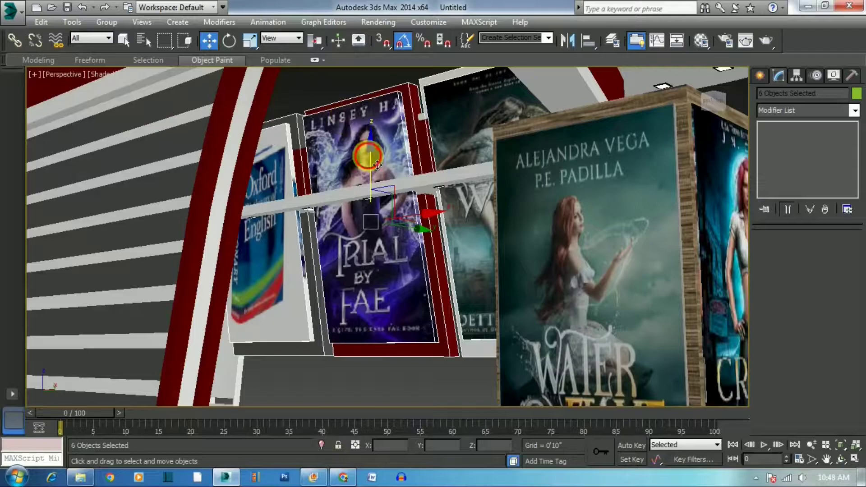
drag(376, 165, 404, 265)
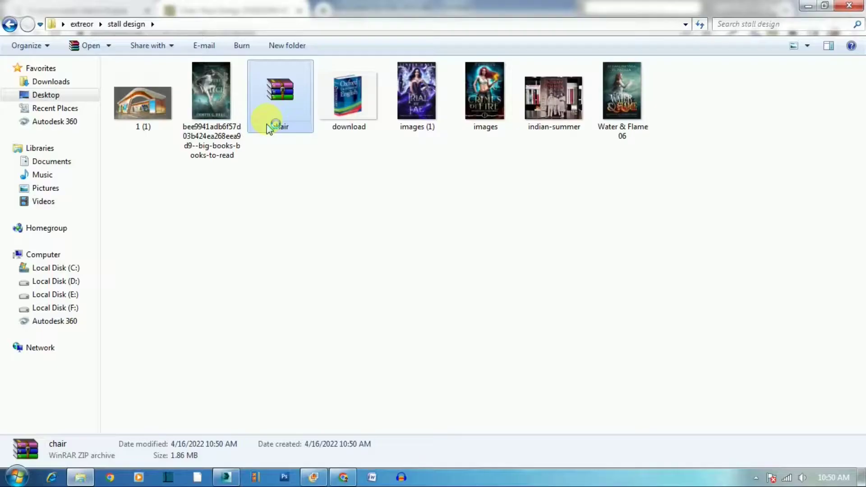
Open chair.zip, enter the Chair Voca folder, and drag the 3D Studio chair model into 3ds Max
double_click(266, 120)
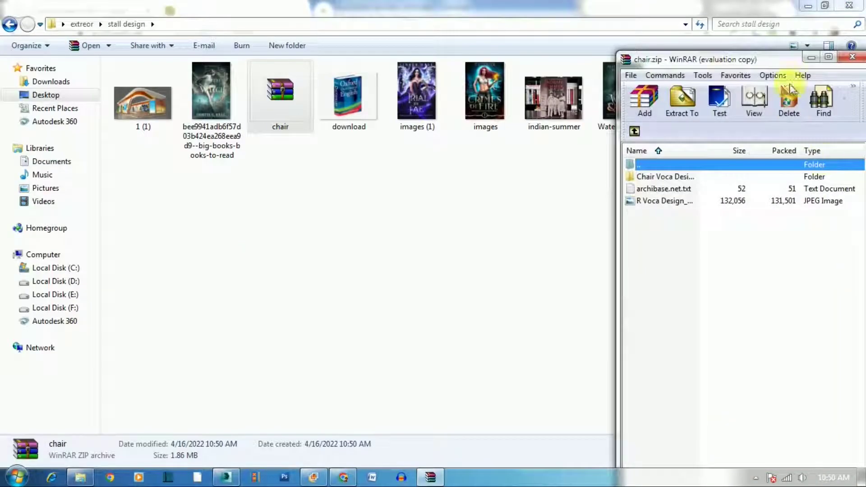
click(761, 303)
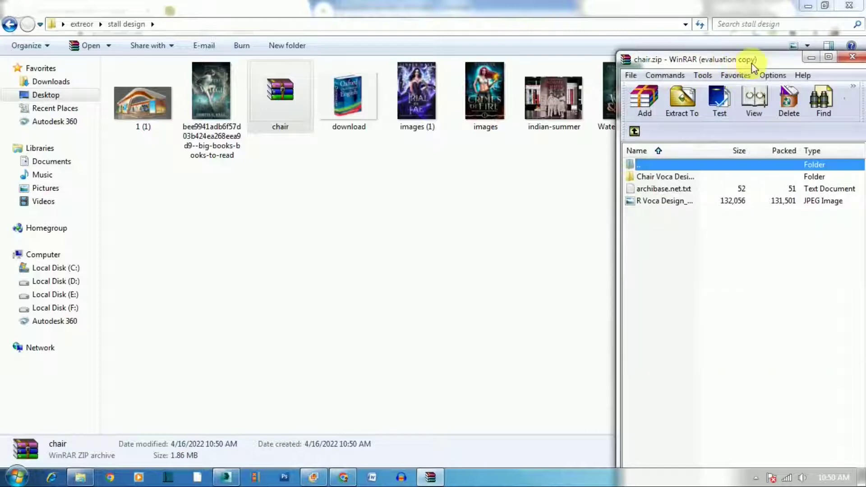
drag(751, 66, 632, 45)
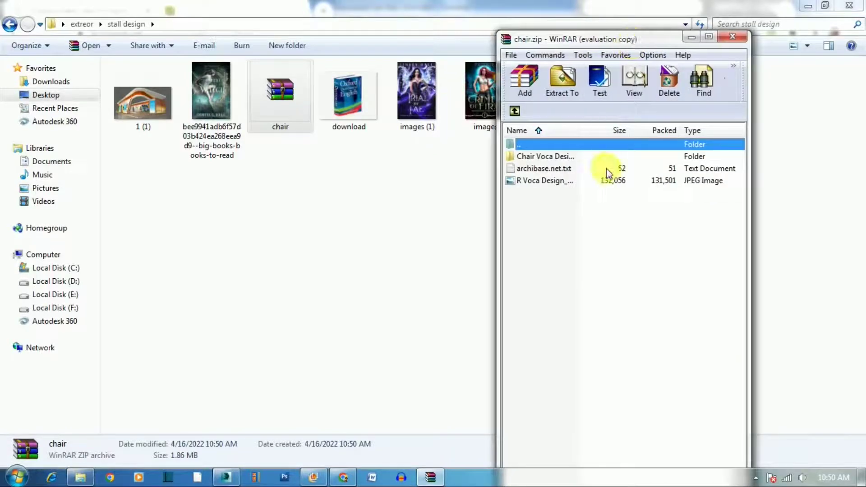
double_click(550, 157)
drag(662, 183, 247, 353)
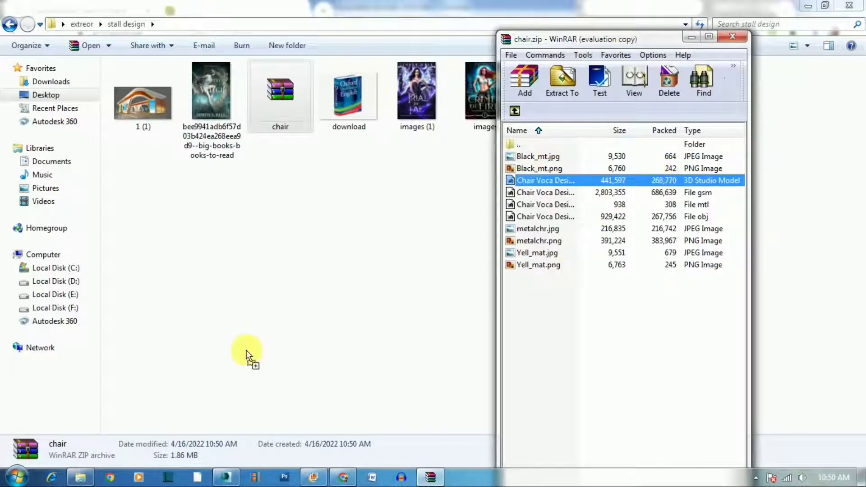
drag(228, 482, 240, 188)
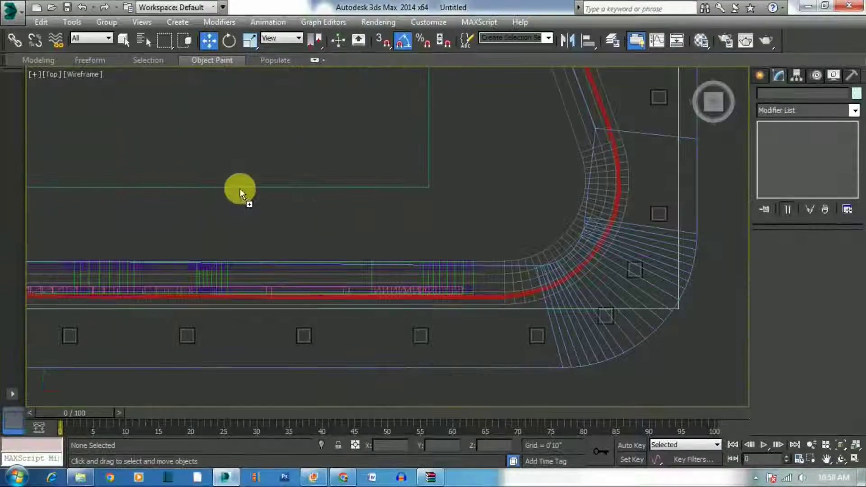
Accept the Import Name Conflict renames and bring the imported chair into view
click(514, 258)
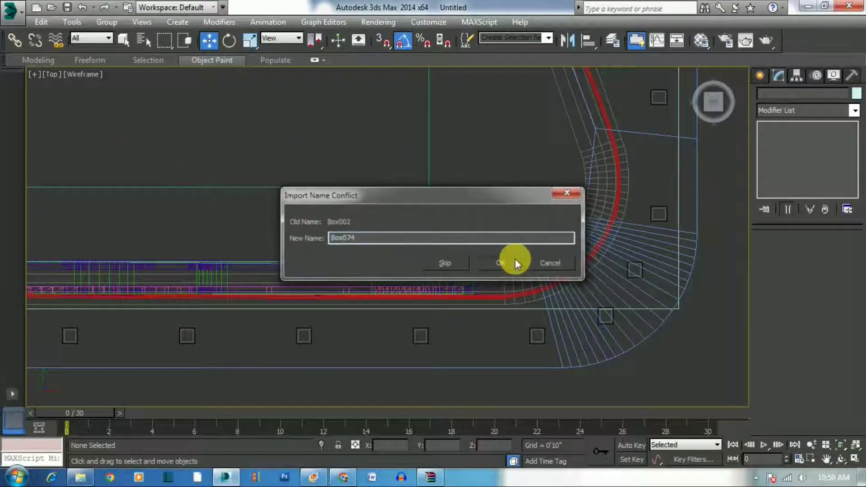
click(515, 259)
scroll(343, 260, down, 10)
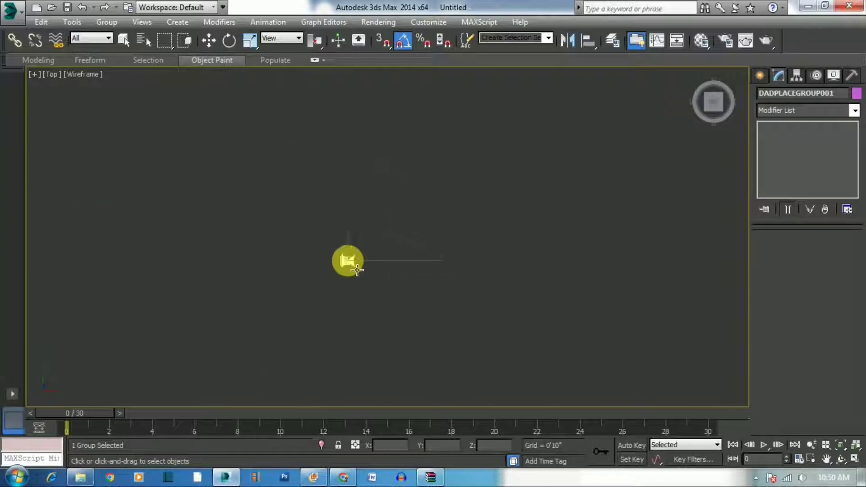
scroll(453, 286, up, 5)
key(p)
alt+middle_drag(338, 291, 347, 306)
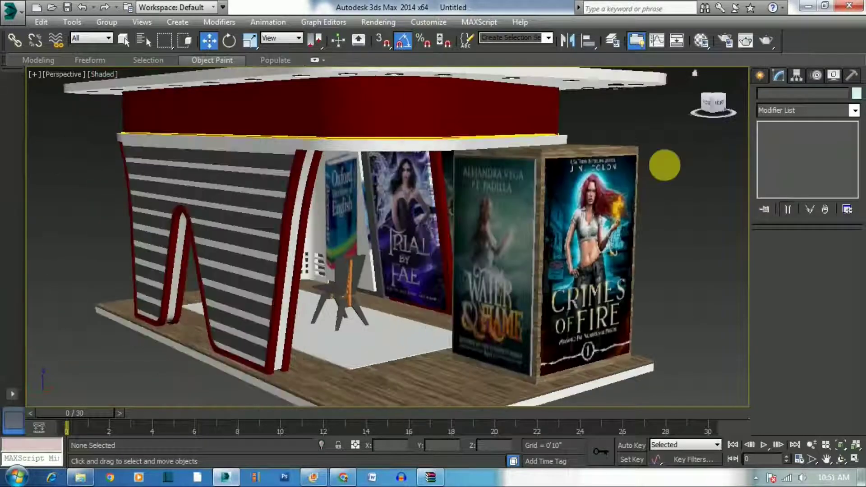
scroll(348, 304, up, 5)
Scale the chair group and clone it into two clusters of four chairs
click(348, 304)
click(249, 40)
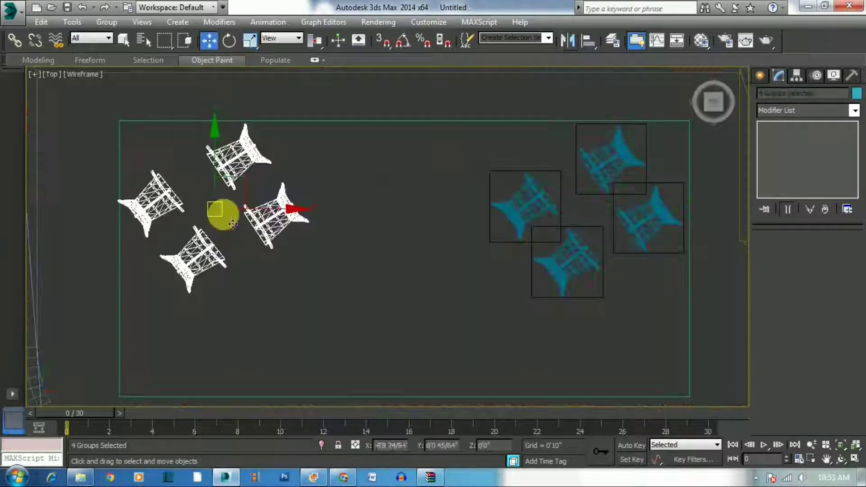
click(429, 294)
key(alt+w)
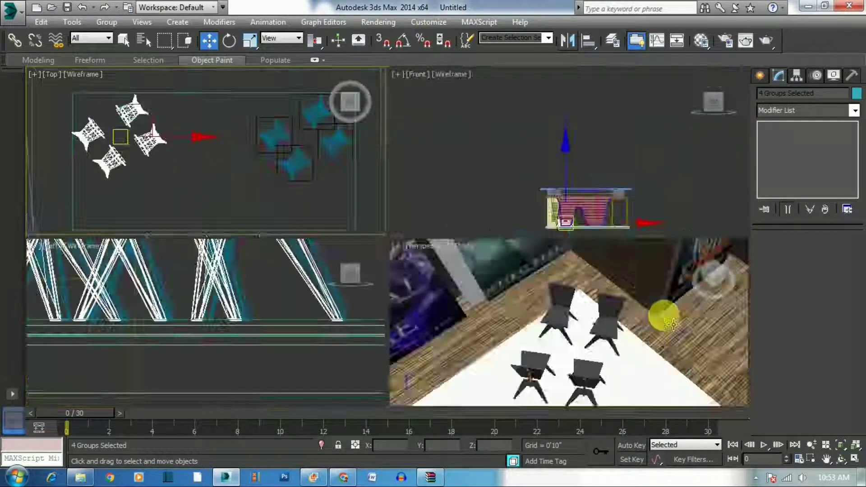
key(alt+w)
Orbit the Perspective view to a low front angle to review the booth
click(409, 208)
scroll(388, 237, down, 10)
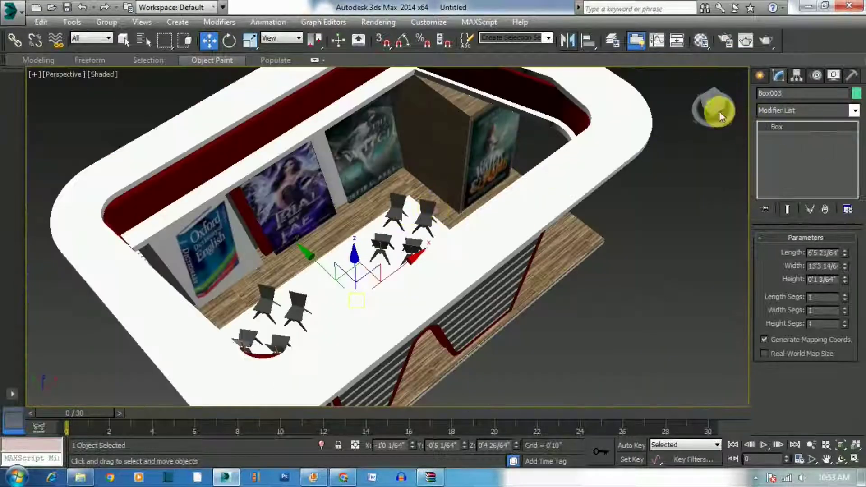
drag(719, 111, 716, 149)
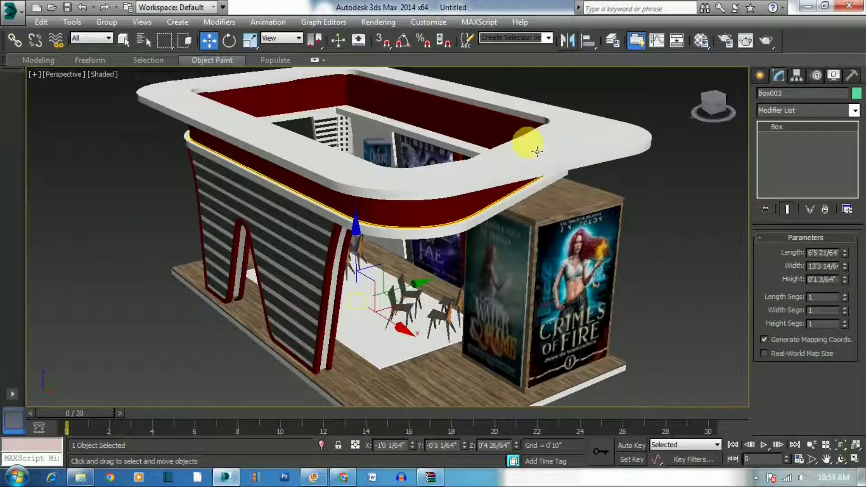
scroll(568, 149, down, 3)
click(712, 113)
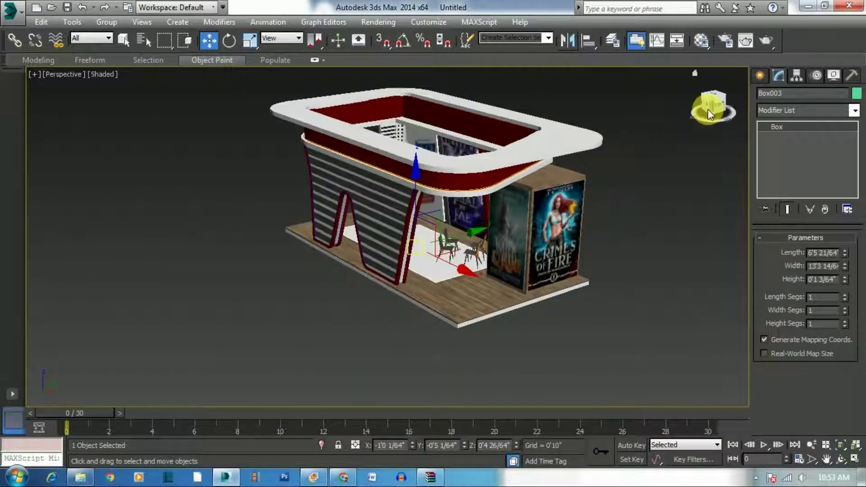
scroll(640, 139, up, 4)
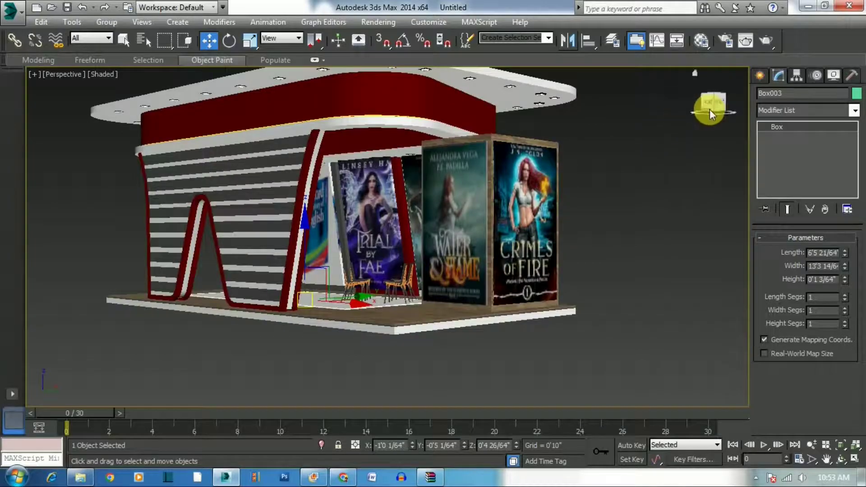